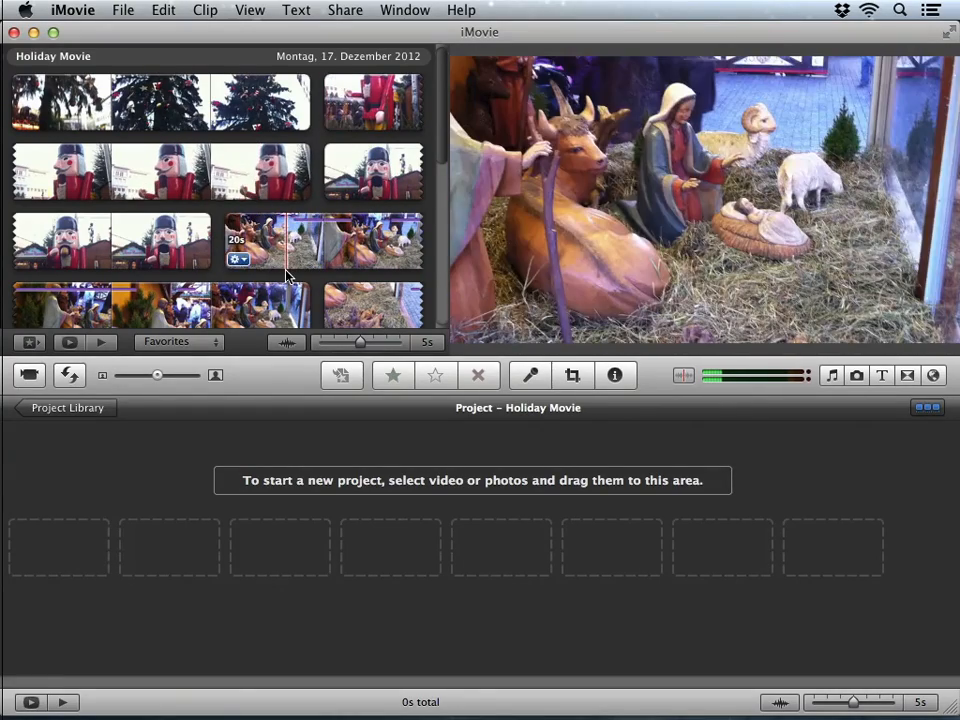
Add about 10 s of the side-view nutcracker clip to the empty Holiday Movie project after previewing the event footage.
{"action": "scroll", "coordinate": [288, 277], "scroll_direction": "down", "scroll_amount": 3}
{"action": "scroll", "coordinate": [286, 277], "scroll_direction": "down", "scroll_amount": 2}
{"action": "scroll", "coordinate": [286, 275], "scroll_direction": "up", "scroll_amount": 5}
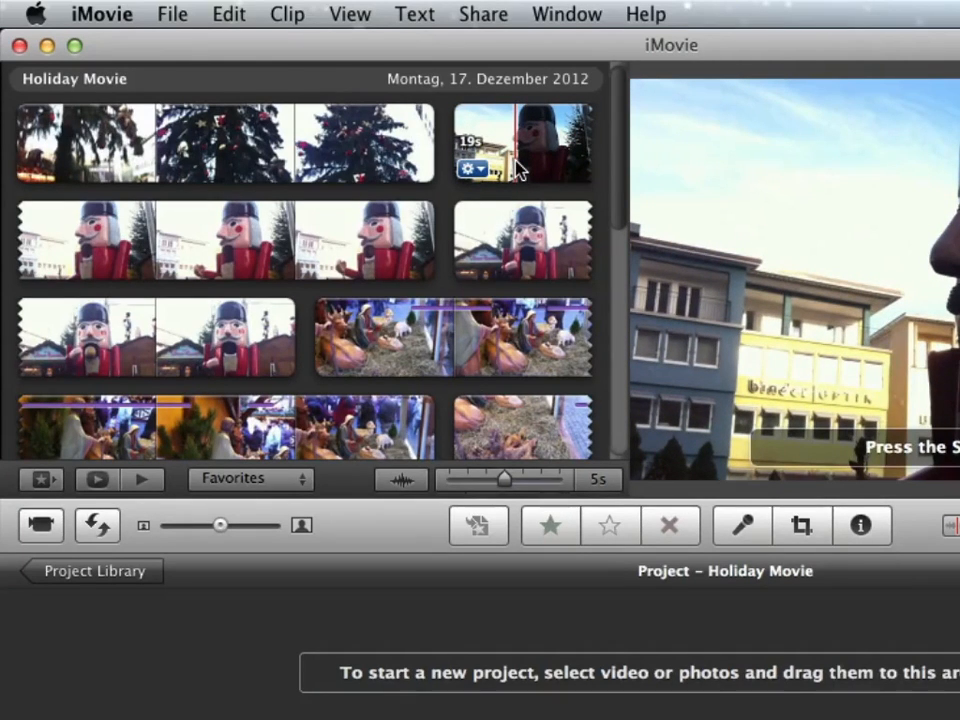
{"action": "key", "text": "space"}
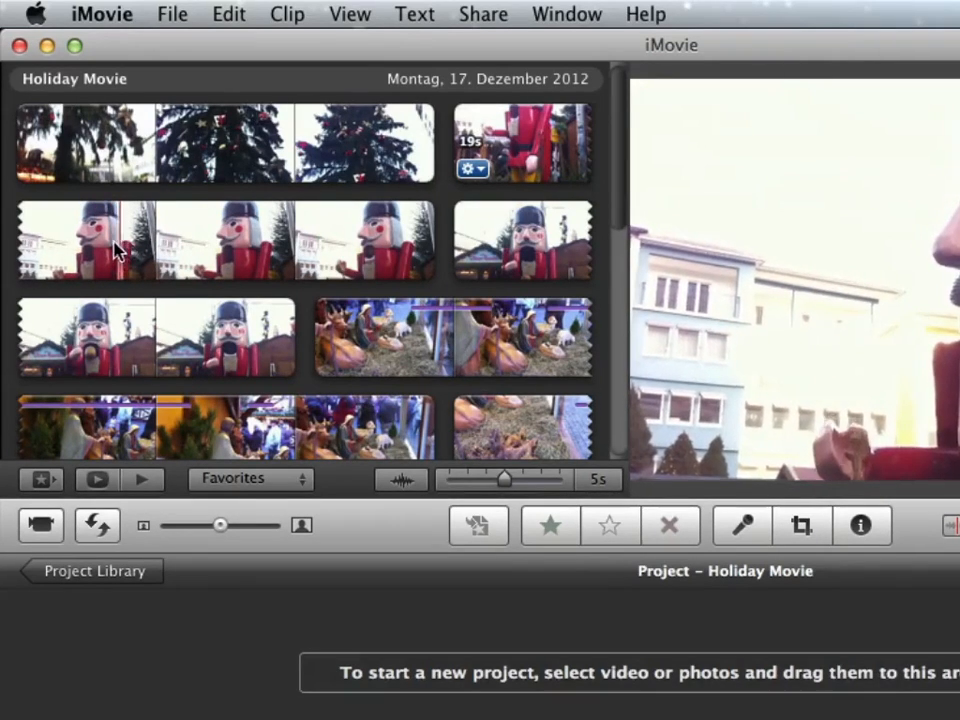
{"action": "left_click_drag", "start_coordinate": [65, 247], "coordinate": [356, 252]}
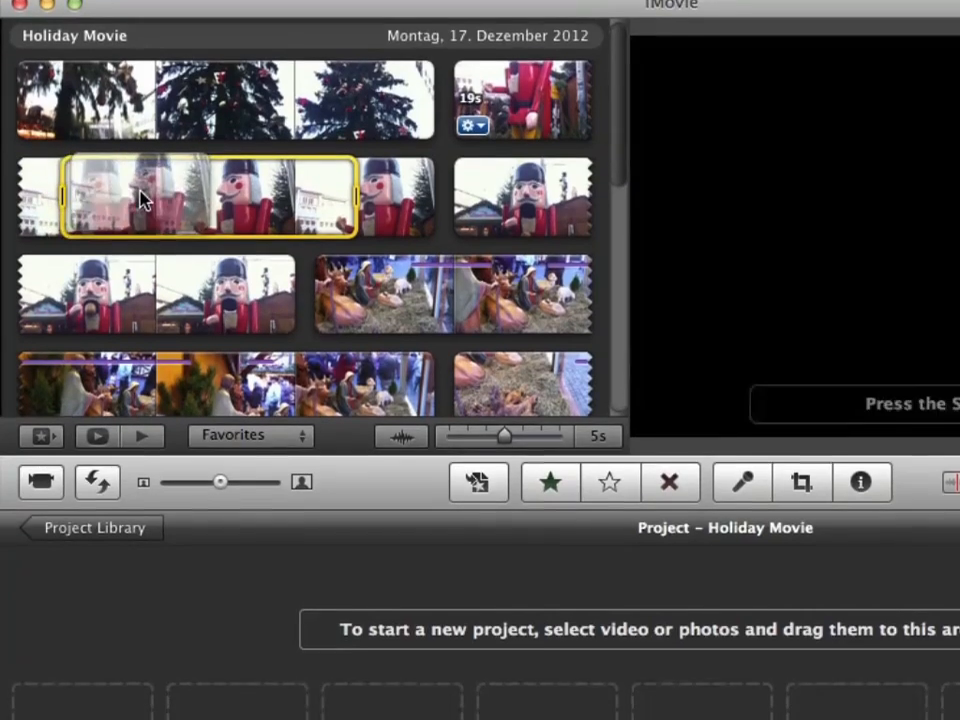
{"action": "left_click_drag", "start_coordinate": [140, 200], "coordinate": [242, 714]}
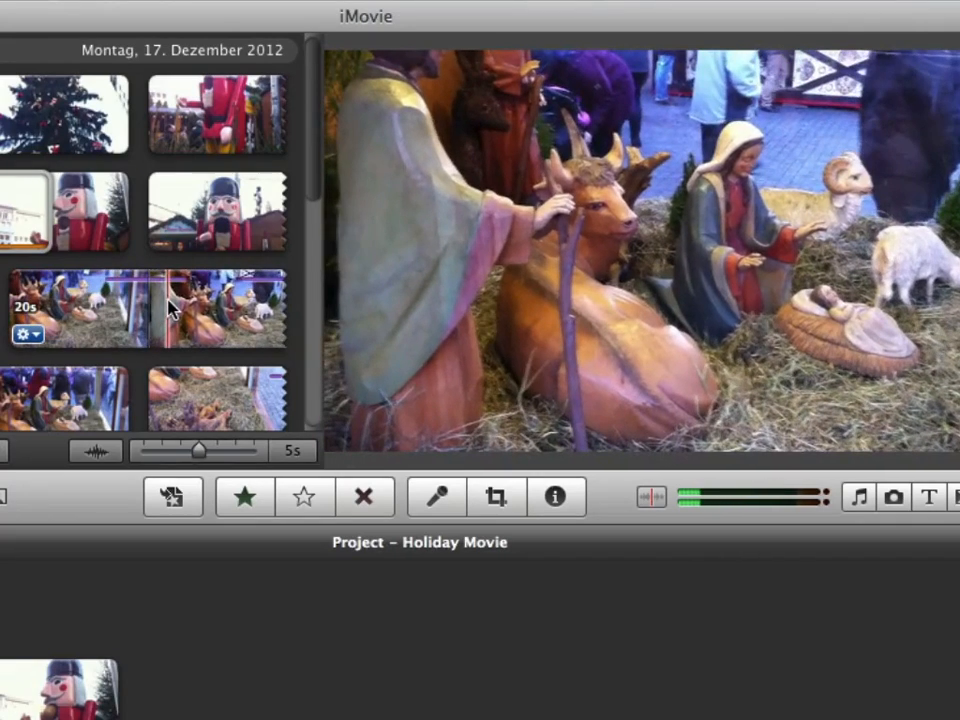
Review the remaining event footage, from the nativity scene through the market shots to the wooden signs.
{"action": "scroll", "coordinate": [168, 310], "scroll_direction": "down", "scroll_amount": 3}
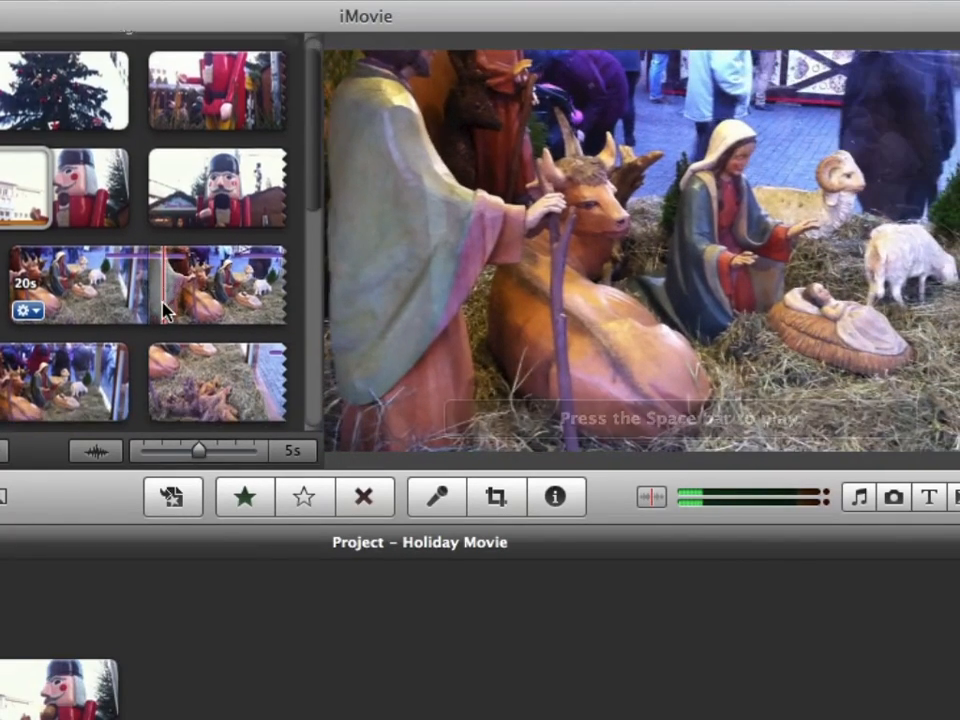
{"action": "scroll", "coordinate": [163, 311], "scroll_direction": "down", "scroll_amount": 2}
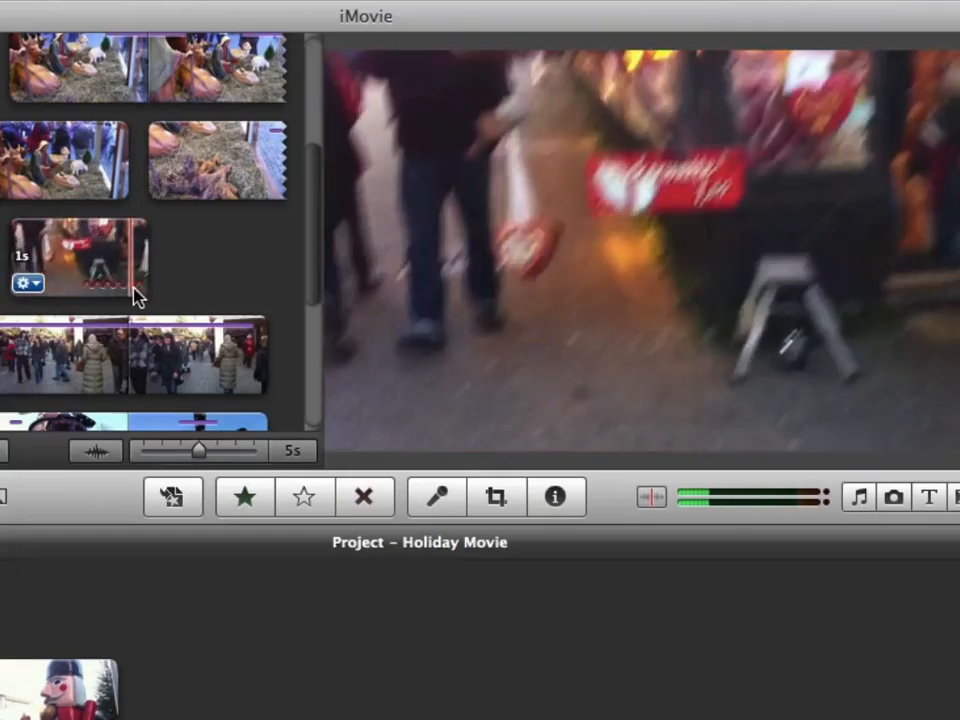
{"action": "scroll", "coordinate": [118, 322], "scroll_direction": "down", "scroll_amount": 2}
{"action": "scroll", "coordinate": [118, 322], "scroll_direction": "down", "scroll_amount": 3}
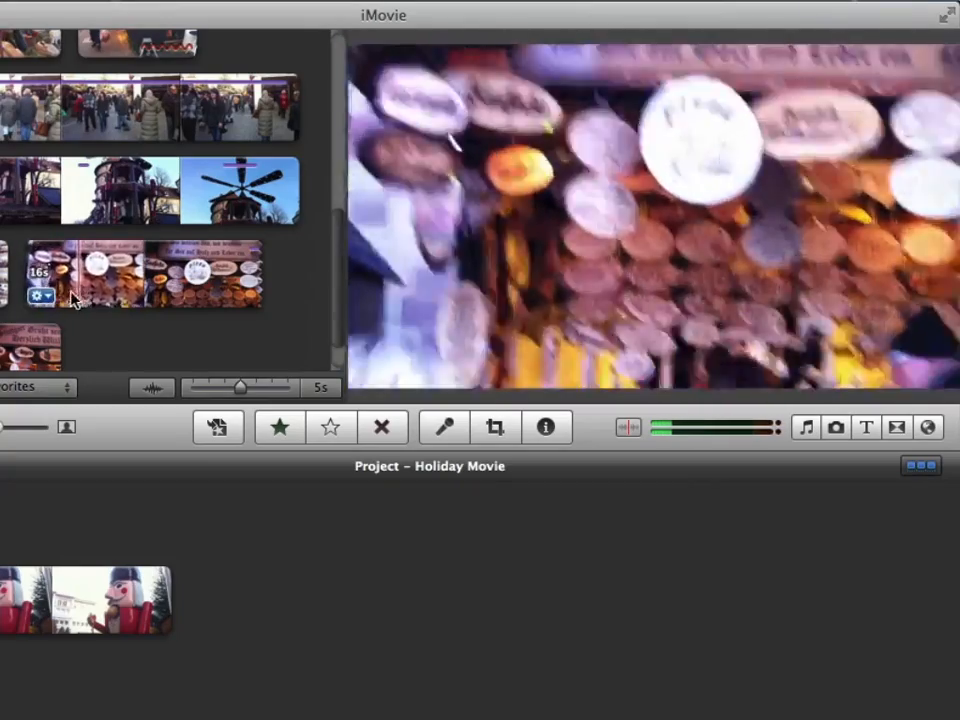
{"action": "key", "text": "space"}
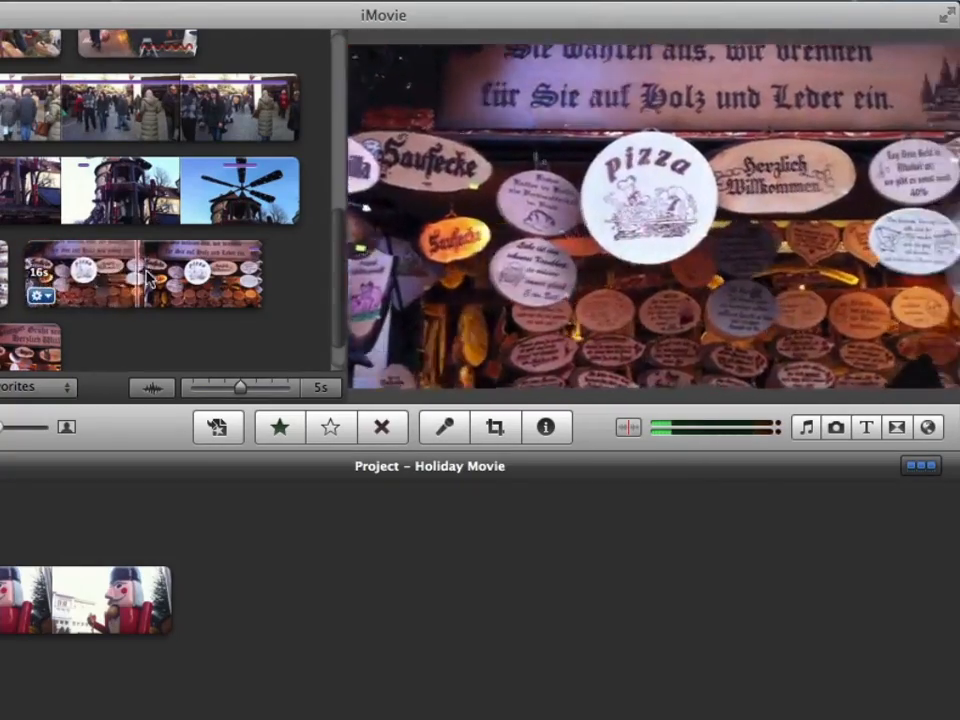
Append about 8.5 s of the front-view nutcracker clip to the end of the project.
{"action": "scroll", "coordinate": [220, 283], "scroll_direction": "up", "scroll_amount": 5}
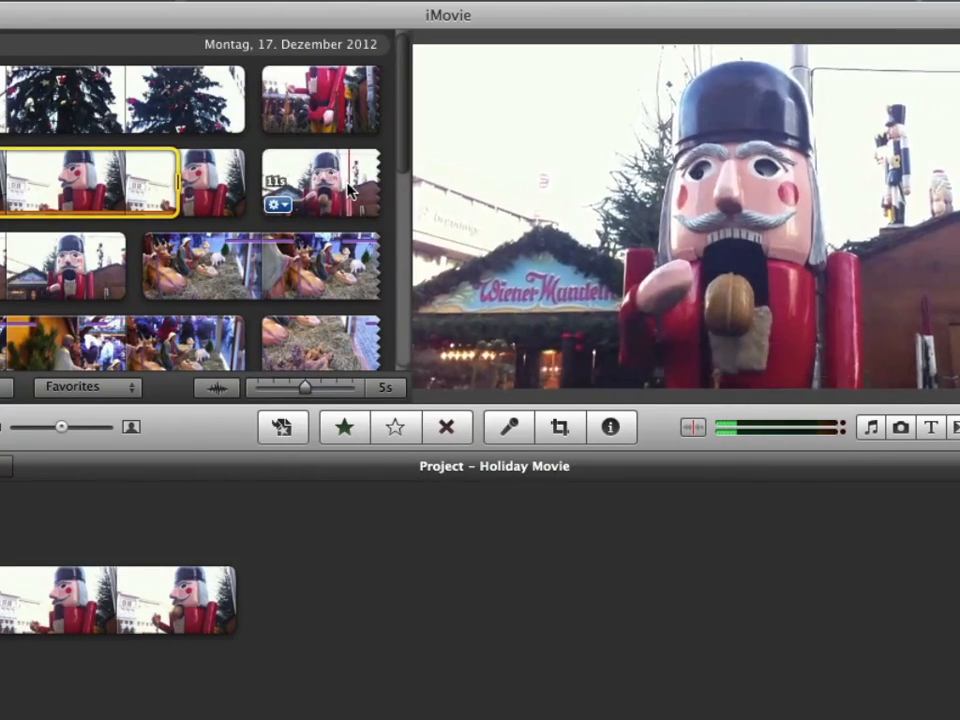
{"action": "key", "text": "space"}
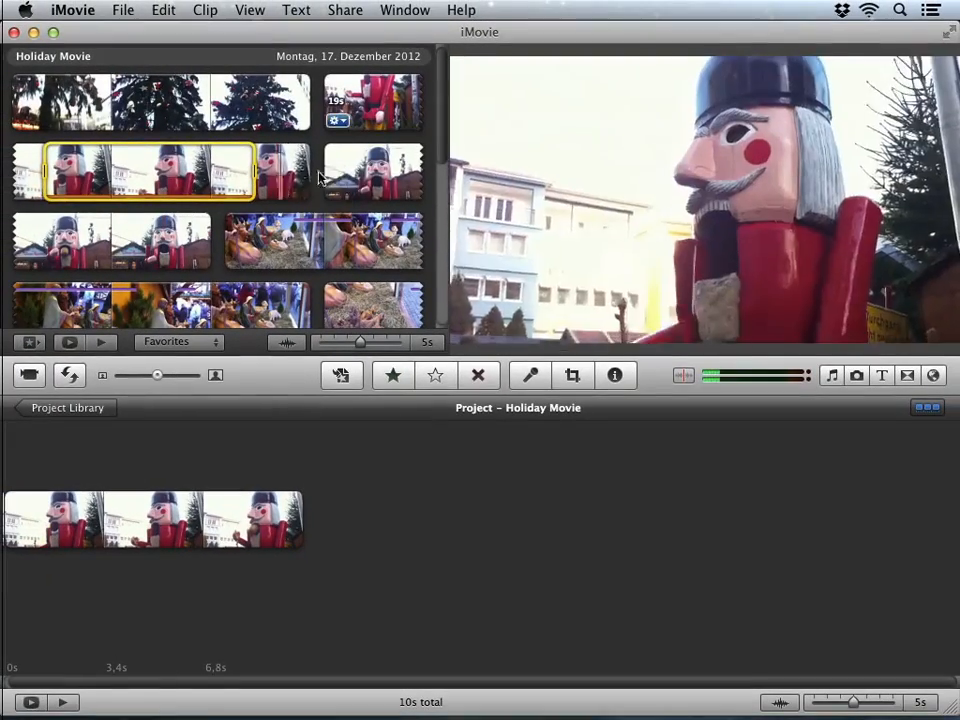
{"action": "left_click_drag", "start_coordinate": [352, 174], "coordinate": [443, 510]}
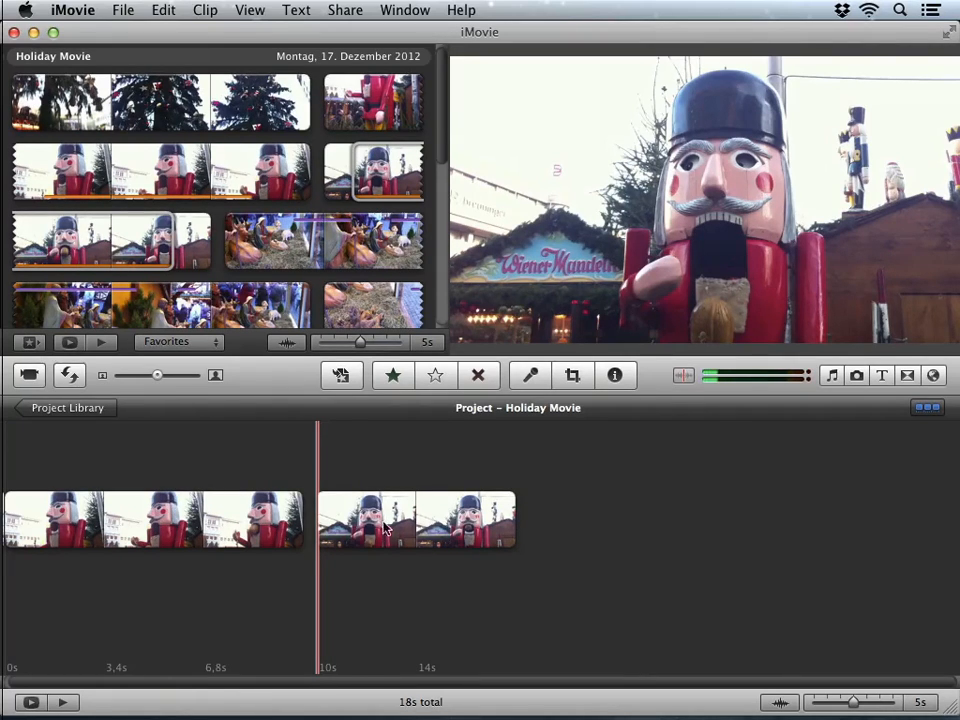
Preview the second nutcracker clip in the project and open the Precision Editor for its cut with the first.
{"action": "left_click", "coordinate": [352, 527]}
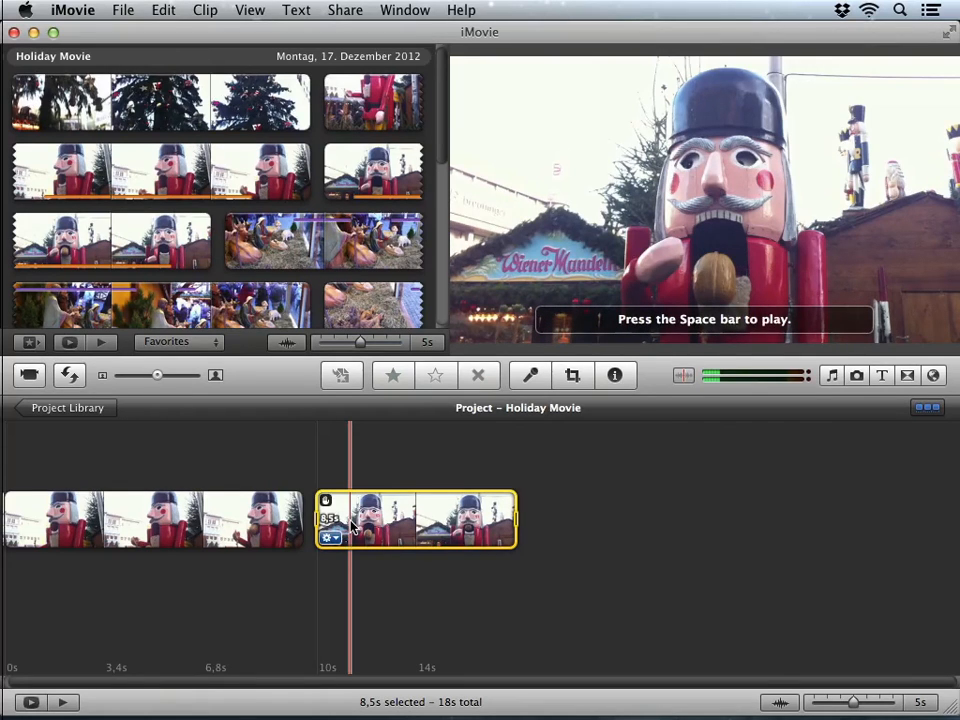
{"action": "key", "text": "space"}
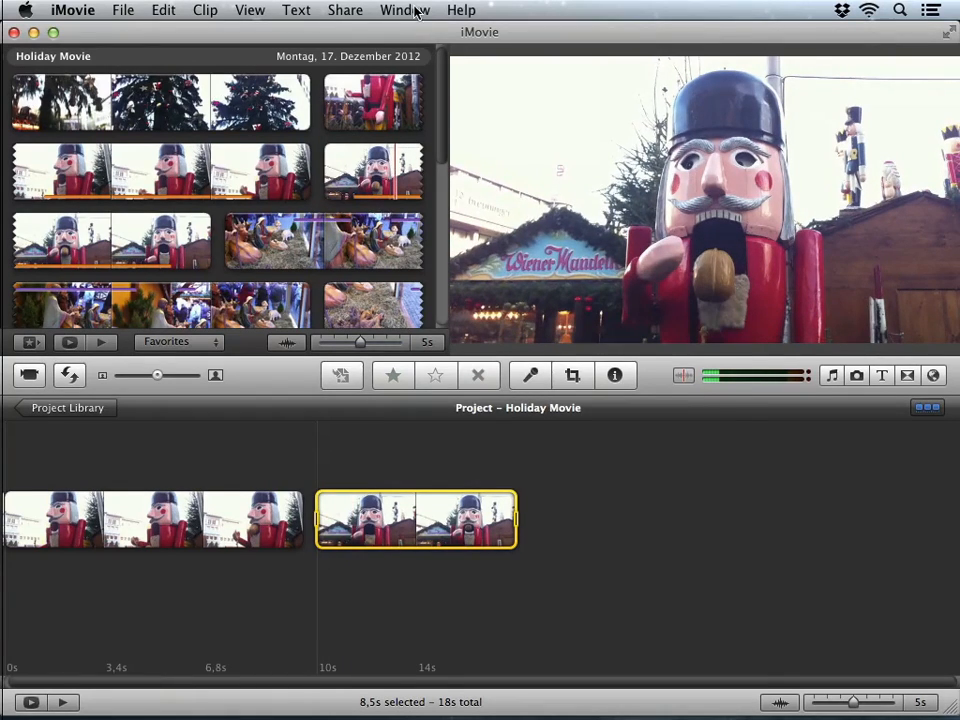
{"action": "left_click", "coordinate": [416, 12]}
{"action": "left_click", "coordinate": [492, 95]}
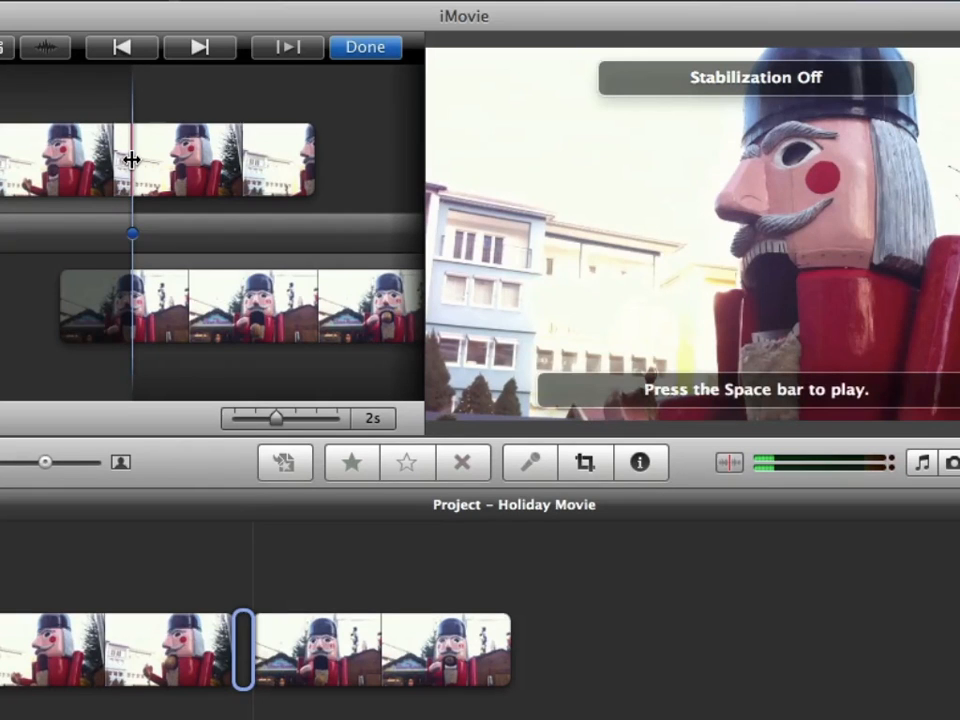
Shorten the end of the first nutcracker clip and the start of the second, checking how the cut plays.
{"action": "left_click_drag", "start_coordinate": [131, 160], "coordinate": [79, 155]}
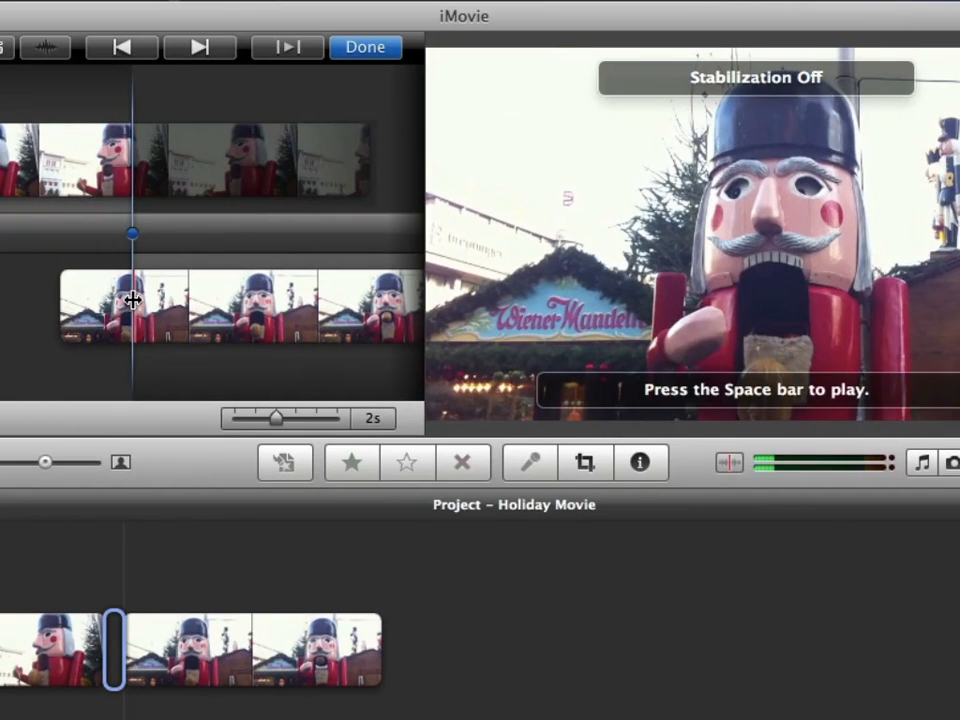
{"action": "left_click_drag", "start_coordinate": [132, 300], "coordinate": [156, 304]}
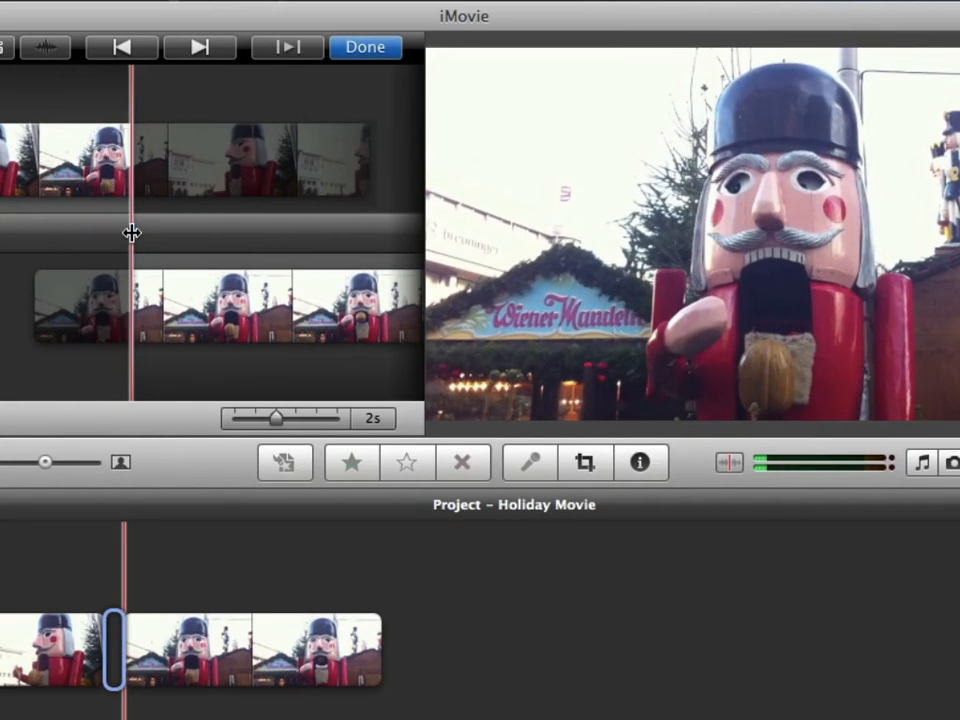
{"action": "mouse_move", "coordinate": [132, 233]}
{"action": "left_mouse_down"}
{"action": "mouse_move", "coordinate": [259, 242]}
{"action": "mouse_move", "coordinate": [73, 240]}
{"action": "mouse_move", "coordinate": [178, 218]}
{"action": "mouse_move", "coordinate": [261, 229]}
{"action": "mouse_move", "coordinate": [135, 225]}
{"action": "left_mouse_up"}
{"action": "key", "text": "space"}
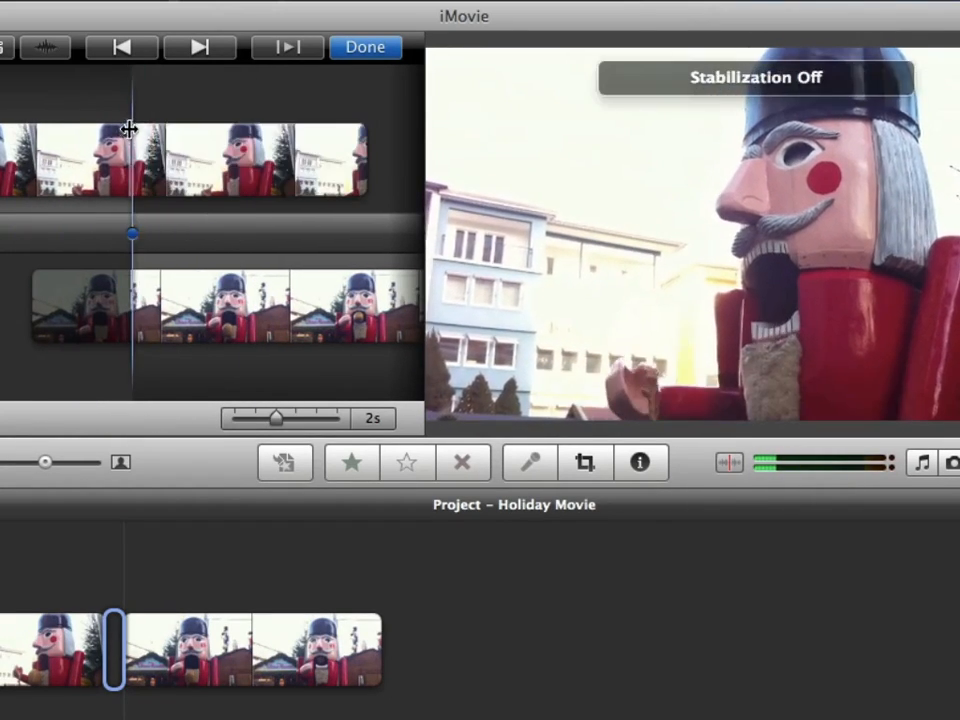
{"action": "left_click_drag", "start_coordinate": [132, 142], "coordinate": [81, 146]}
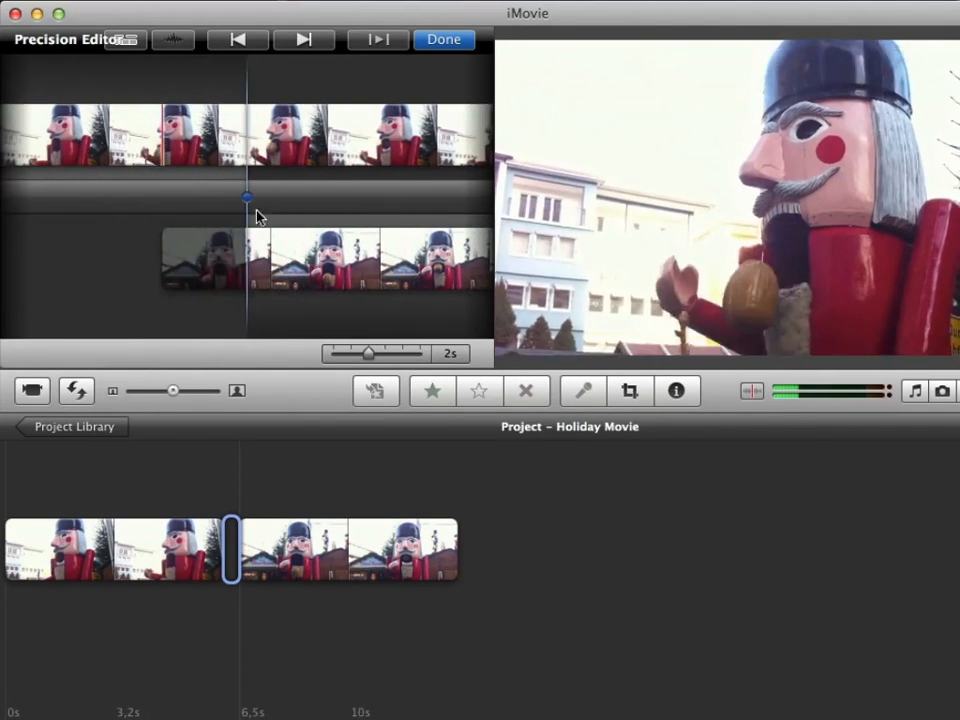
Fine-tune the start of the front-view clip to match the nutcracker's motion, preview the cut and close the Precision Editor.
{"action": "left_click_drag", "start_coordinate": [245, 253], "coordinate": [211, 250]}
{"action": "left_click_drag", "start_coordinate": [271, 240], "coordinate": [323, 242]}
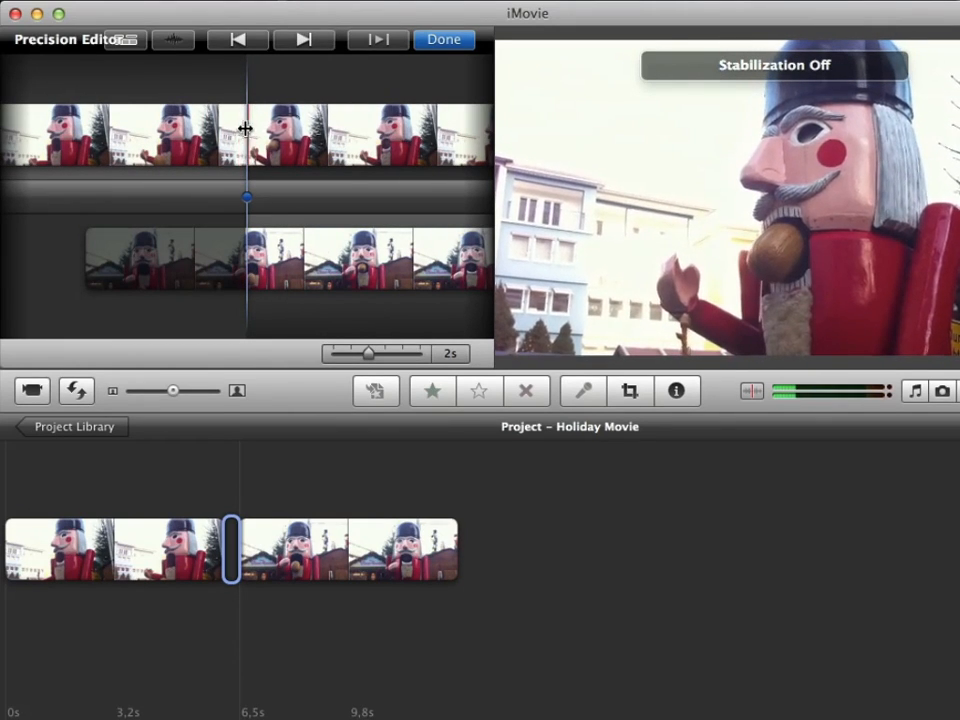
{"action": "left_click_drag", "start_coordinate": [247, 240], "coordinate": [313, 236]}
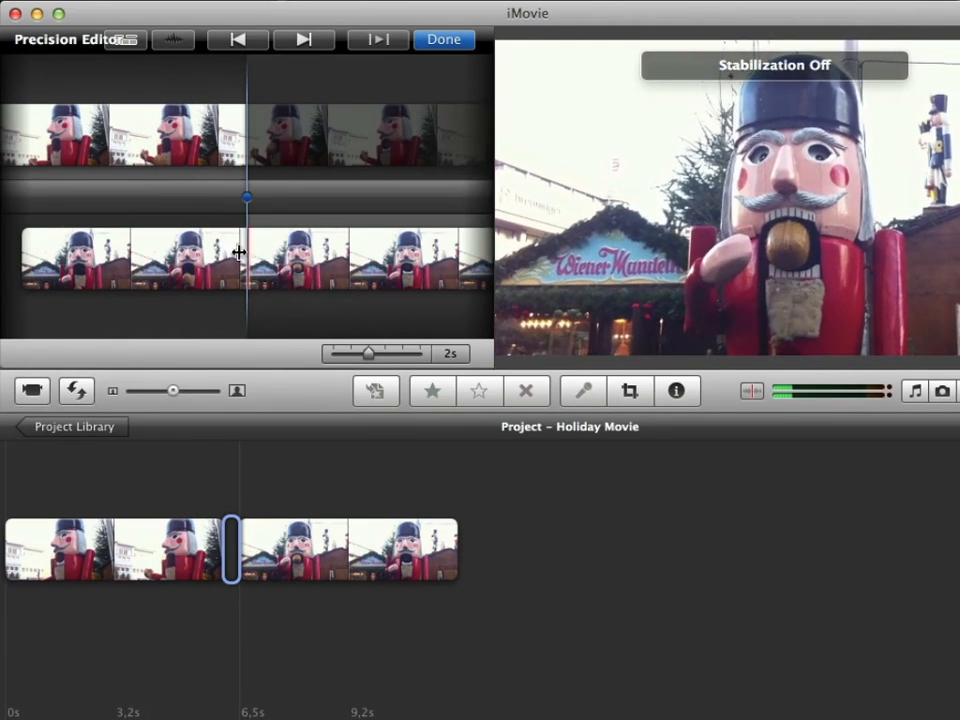
{"action": "left_click_drag", "start_coordinate": [239, 252], "coordinate": [231, 252]}
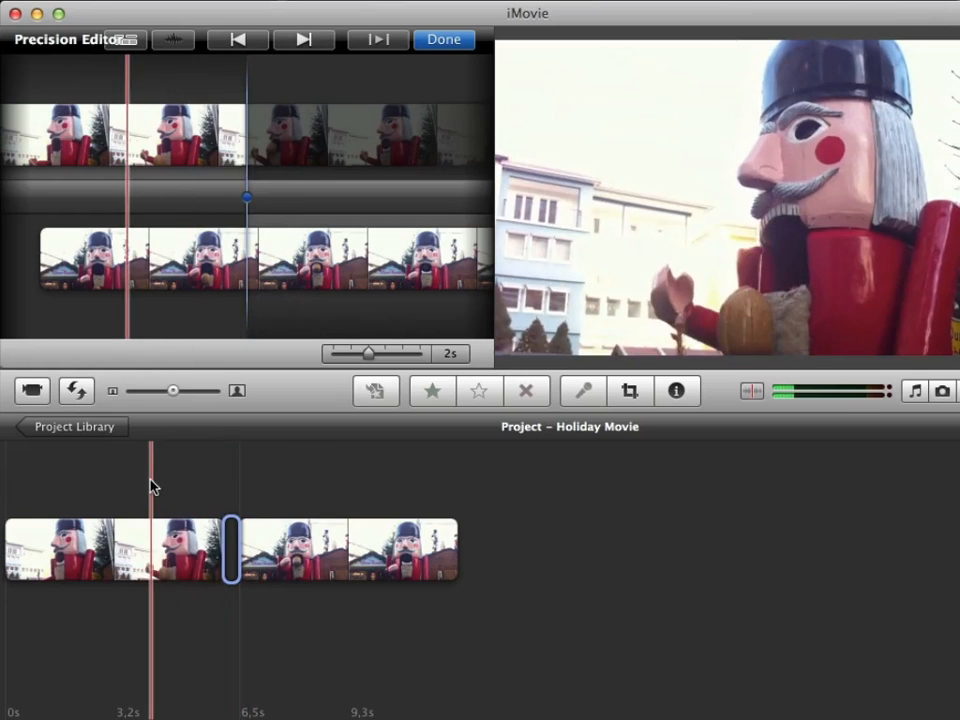
{"action": "key", "text": "space"}
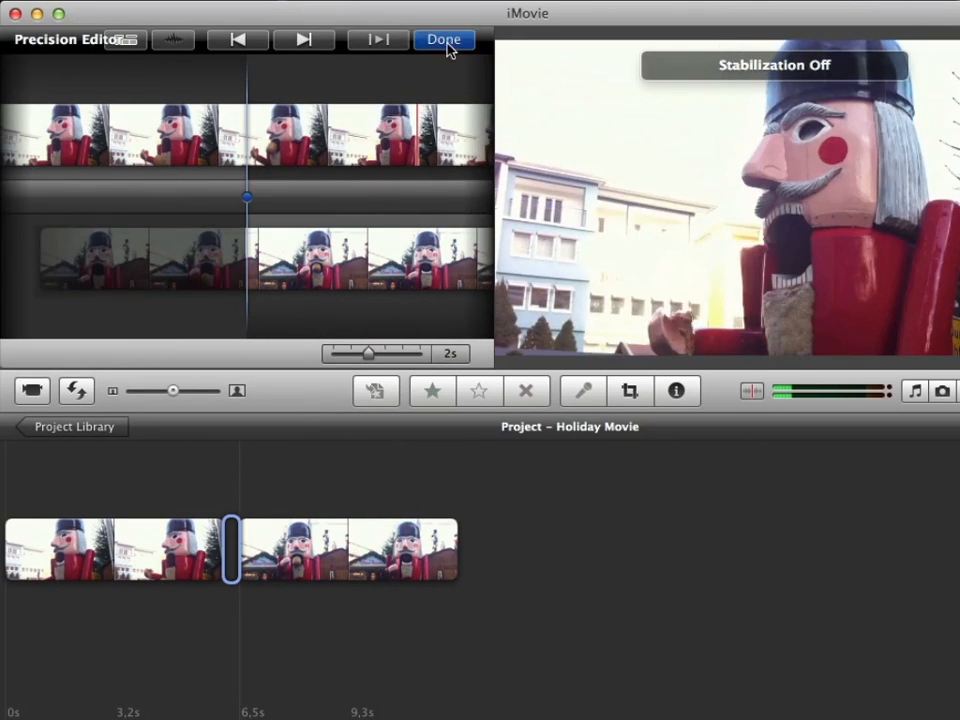
{"action": "left_click", "coordinate": [444, 40]}
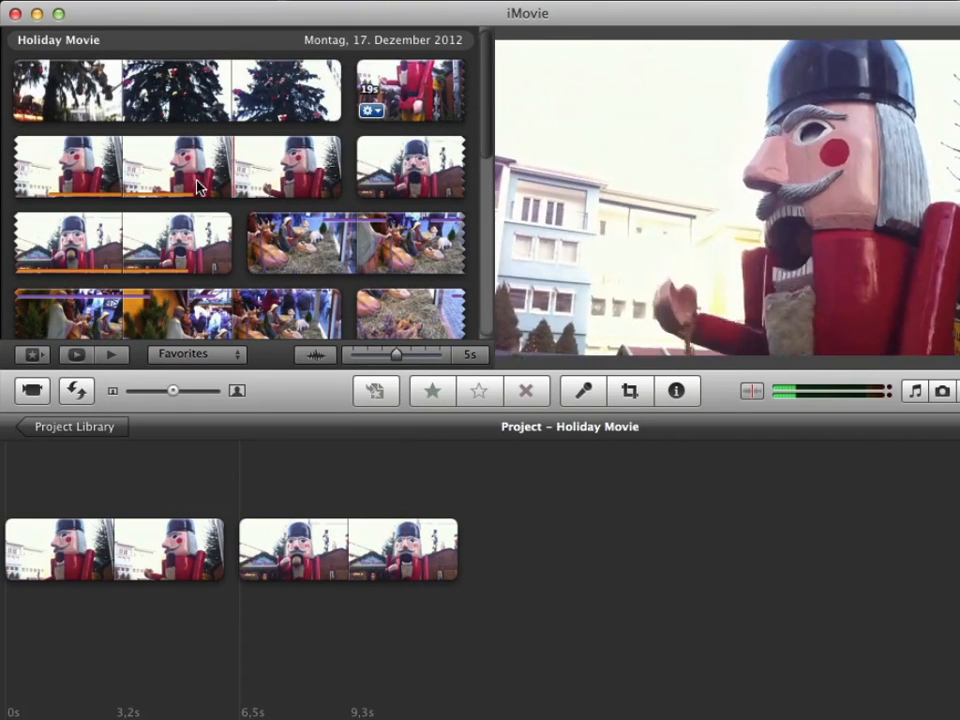
Append the last 7.9 s or so of the side-view nutcracker clip and open its cut in the Precision Editor.
{"action": "left_click", "coordinate": [167, 180]}
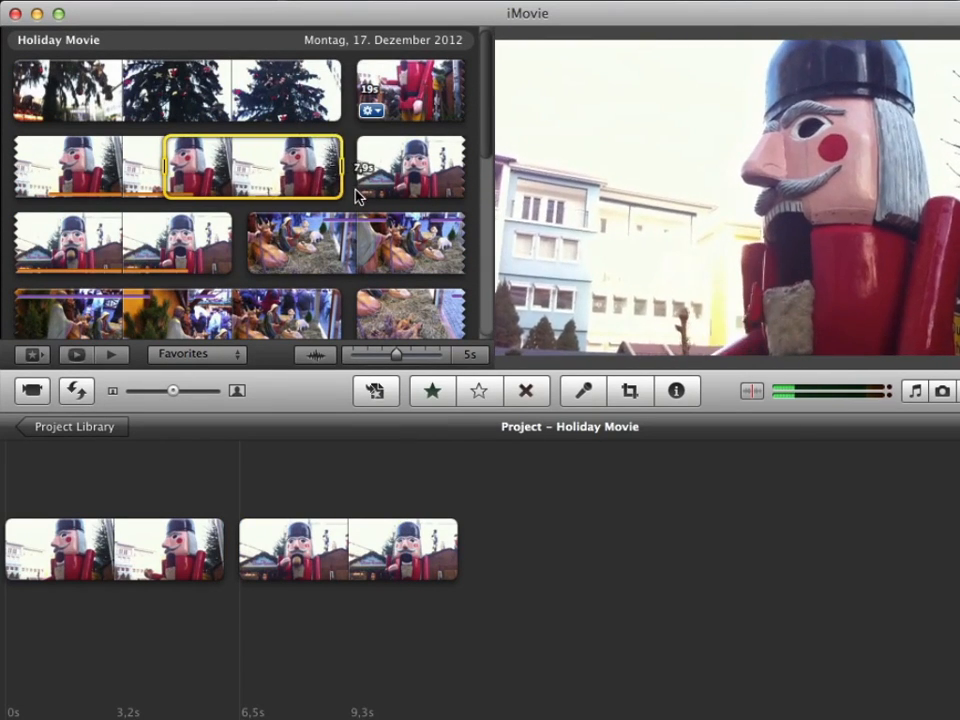
{"action": "left_click_drag", "start_coordinate": [281, 161], "coordinate": [570, 553]}
{"action": "key", "text": "super+/"}
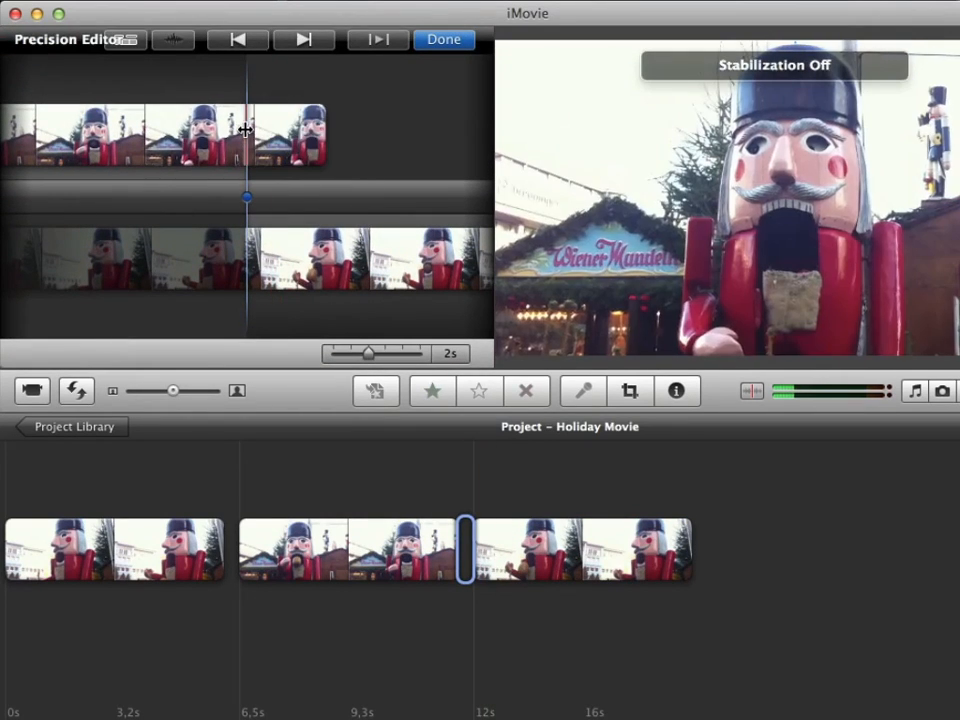
Trim the end of the front-view clip and the start of the third clip, close the Precision Editor and play the sequence.
{"action": "left_click_drag", "start_coordinate": [245, 130], "coordinate": [5, 152]}
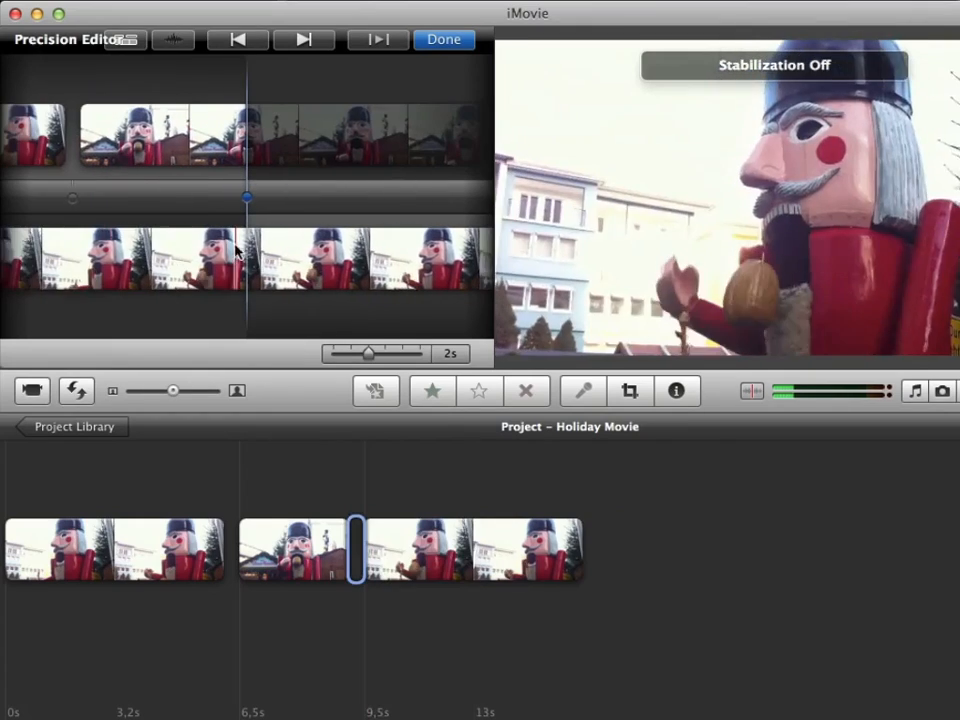
{"action": "left_click_drag", "start_coordinate": [237, 255], "coordinate": [420, 245]}
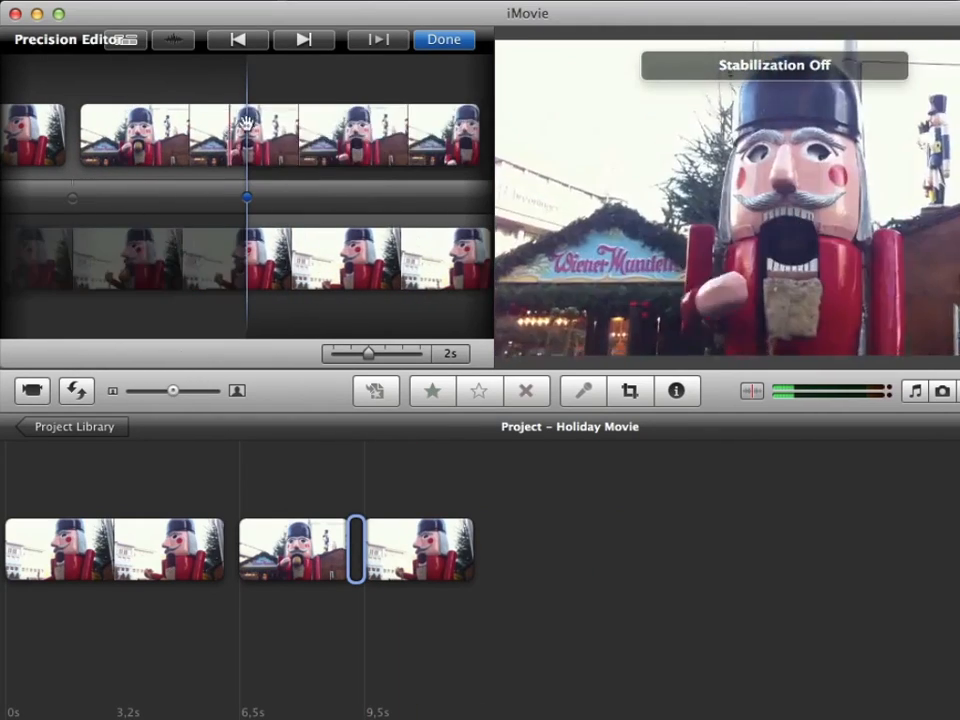
{"action": "left_click", "coordinate": [444, 40]}
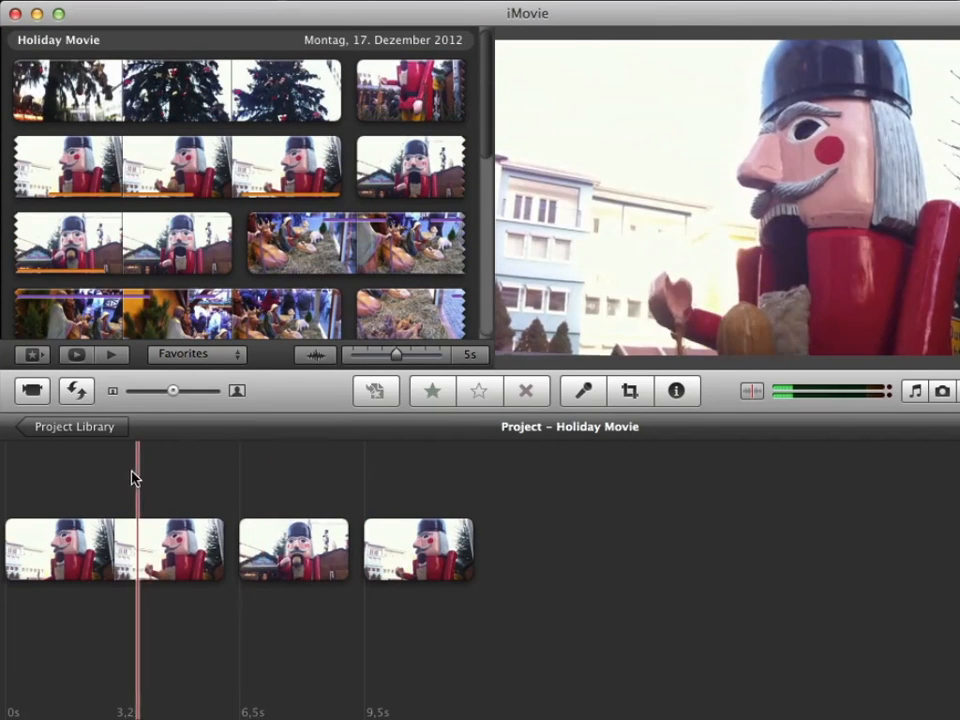
{"action": "key", "text": "space"}
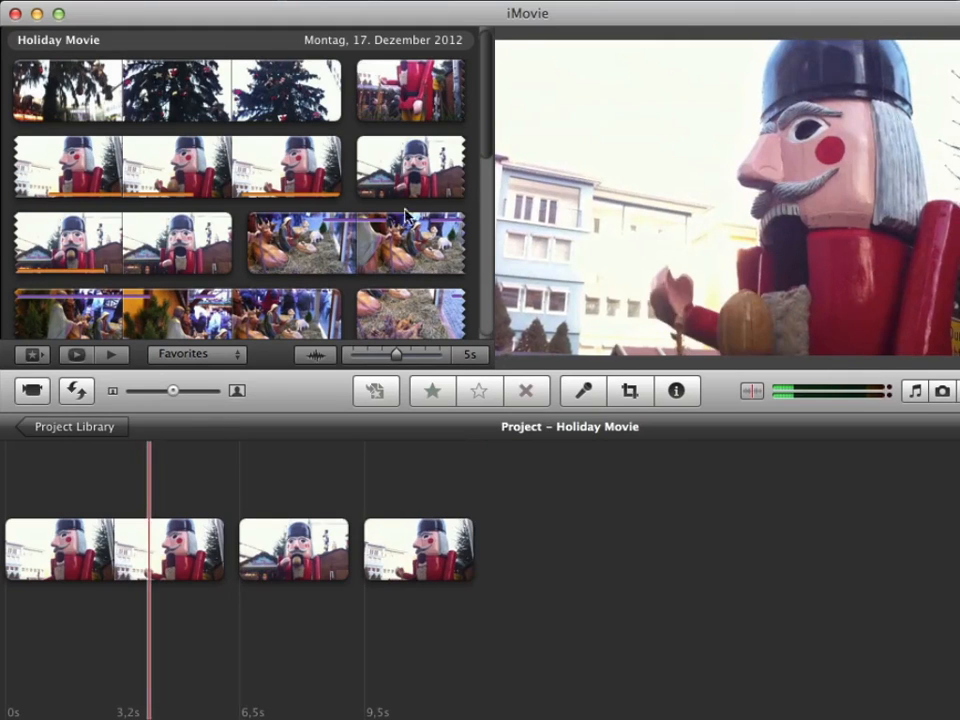
Append the closing range of the nativity scene footage, starting on the straw and roots, after the third nutcracker clip.
{"action": "left_click_drag", "start_coordinate": [490, 128], "coordinate": [491, 189]}
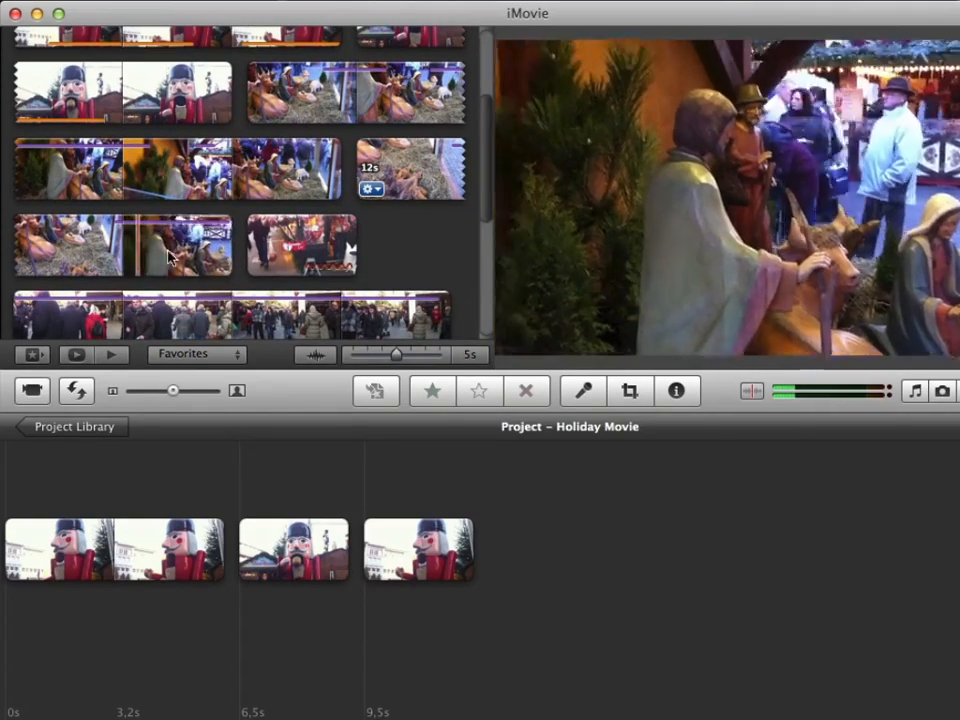
{"action": "left_click_drag", "start_coordinate": [220, 258], "coordinate": [507, 555]}
{"action": "left_click", "coordinate": [507, 555]}
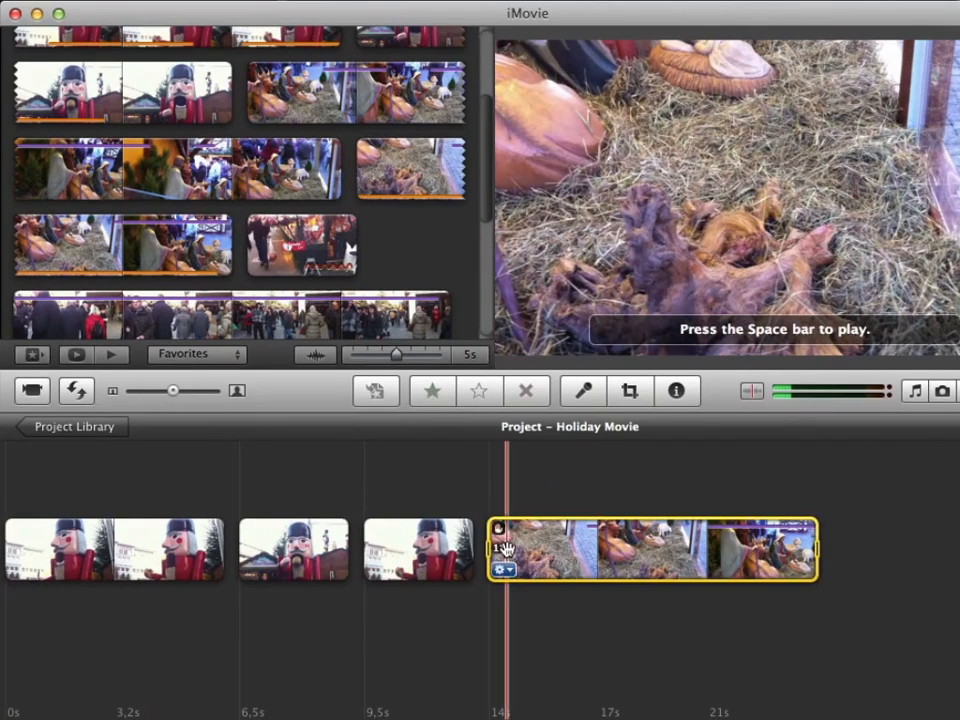
Trim 3.2 s off the start of the nativity clip in the Precision Editor and finish editing the cut.
{"action": "left_click", "coordinate": [505, 548]}
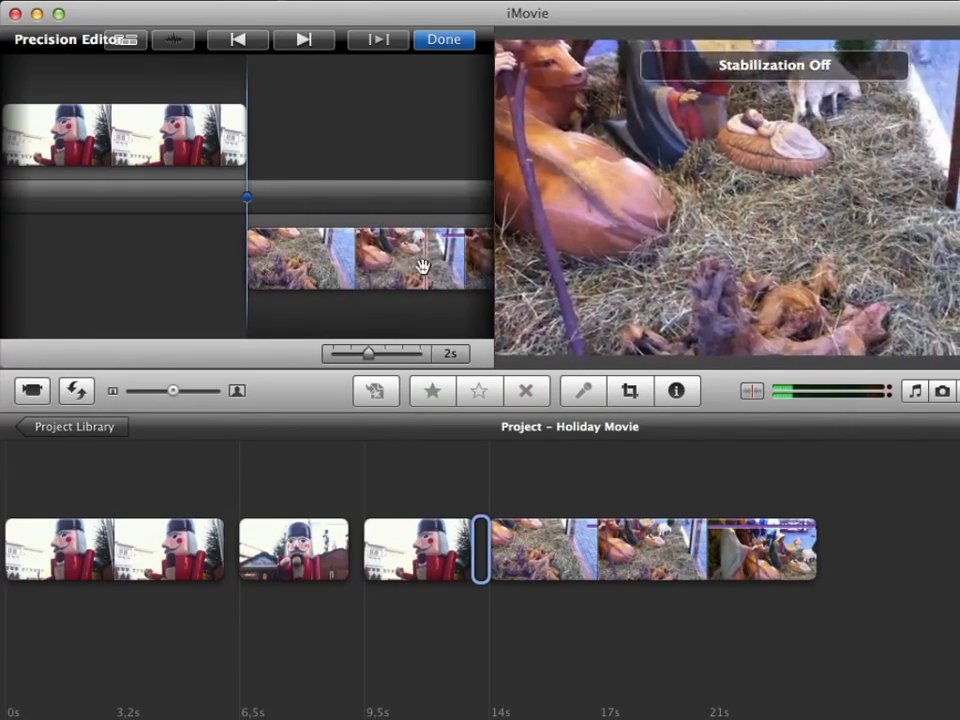
{"action": "left_click_drag", "start_coordinate": [246, 262], "coordinate": [422, 257]}
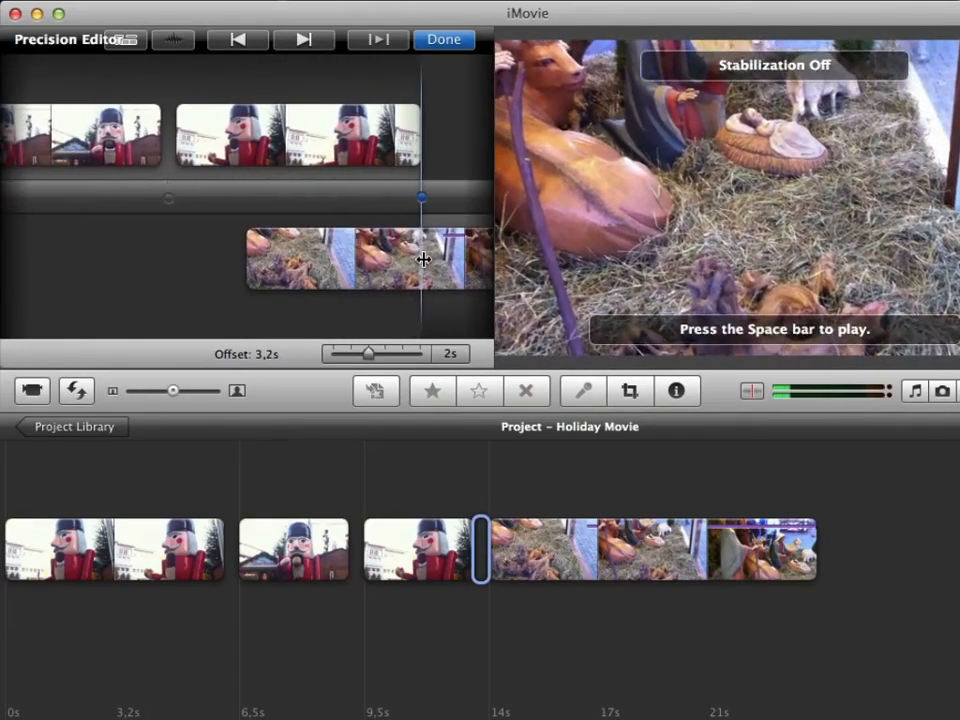
{"action": "left_click", "coordinate": [456, 44]}
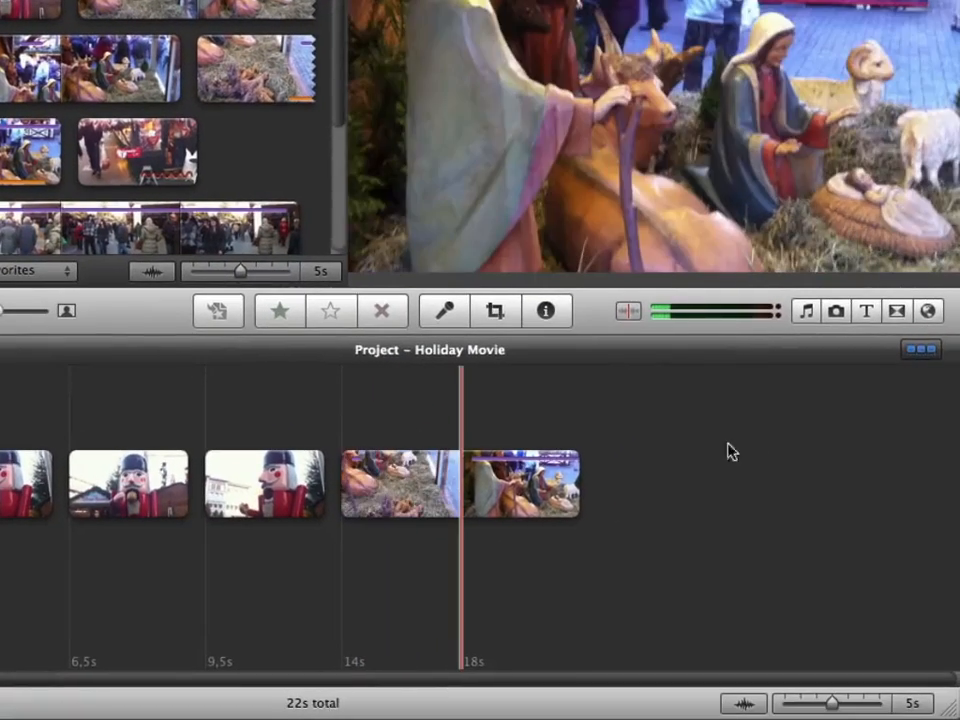
Add a Cross Dissolve transition between the third nutcracker clip and the nativity clip and play the passage.
{"action": "left_click", "coordinate": [900, 313]}
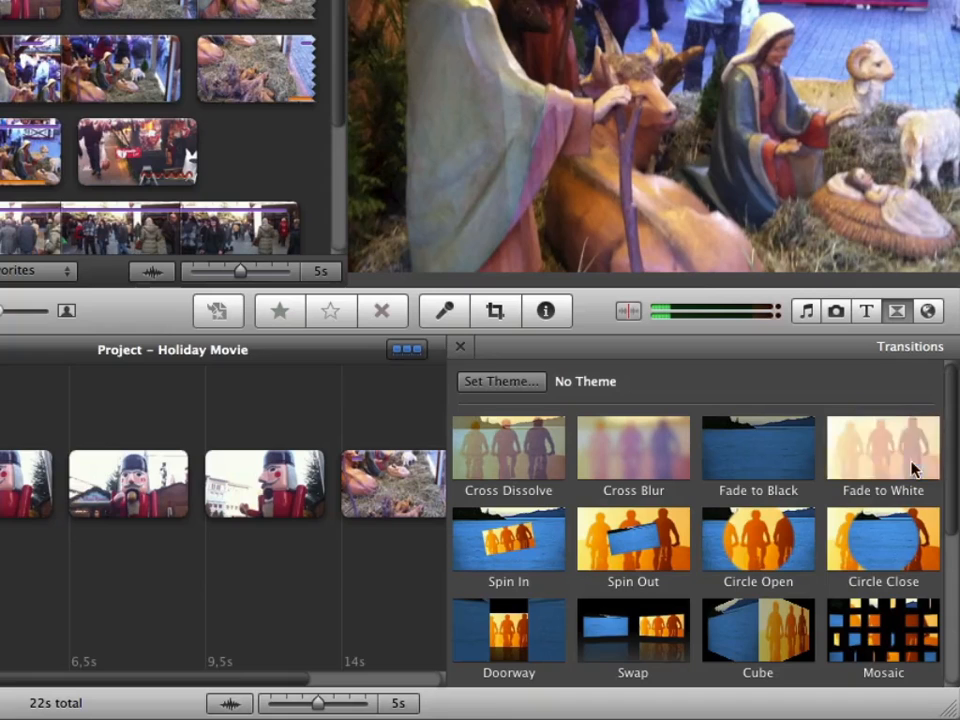
{"action": "scroll", "coordinate": [912, 468], "scroll_direction": "down", "scroll_amount": 5}
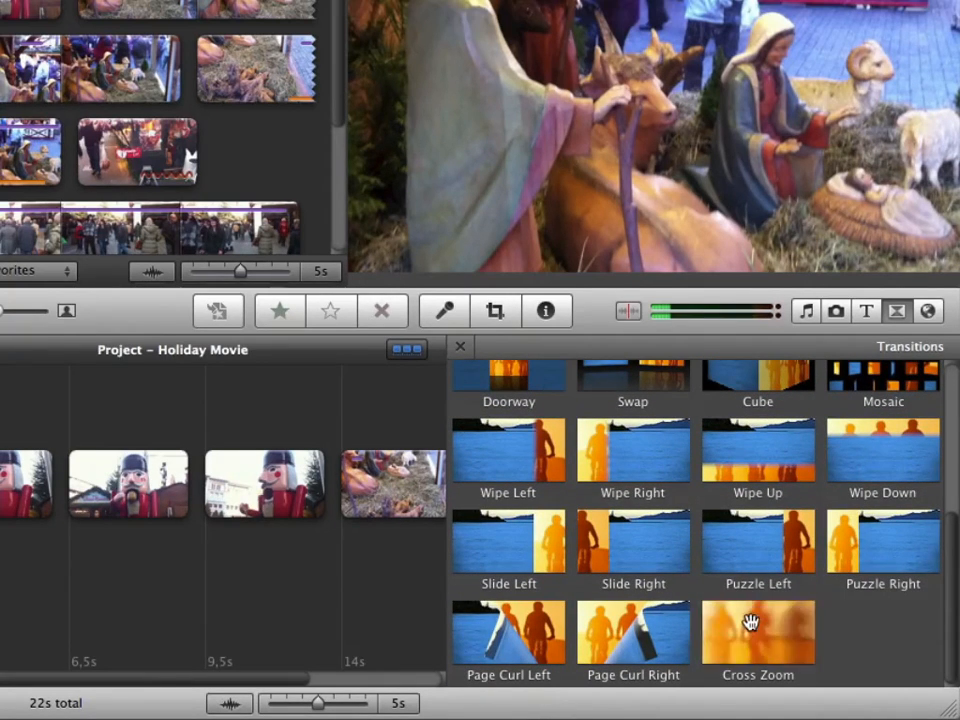
{"action": "scroll", "coordinate": [918, 630], "scroll_direction": "up", "scroll_amount": 1}
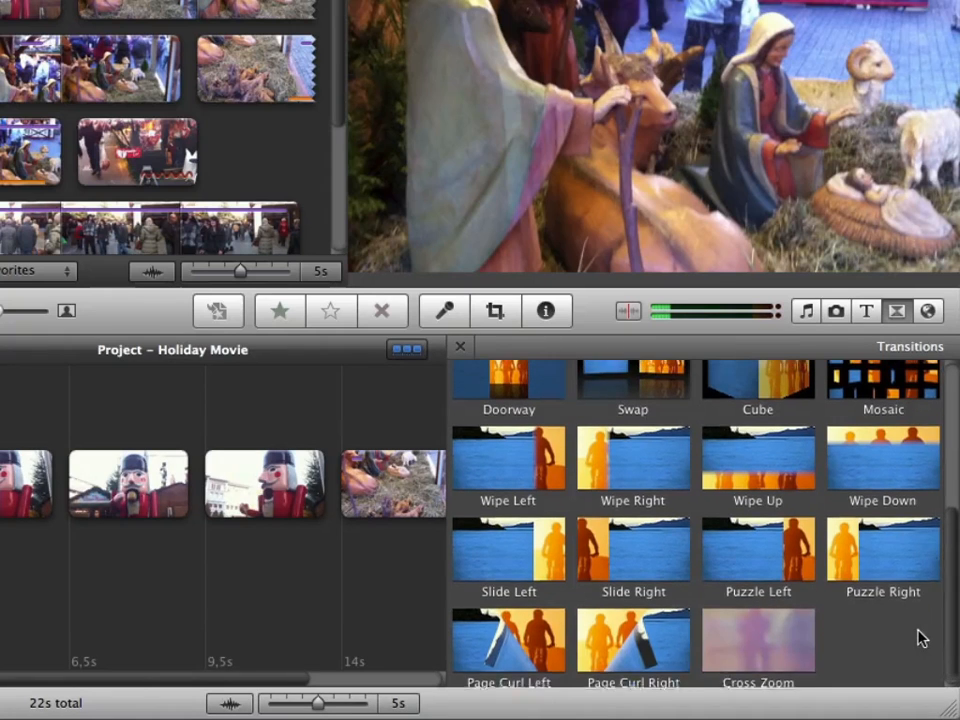
{"action": "scroll", "coordinate": [922, 638], "scroll_direction": "up", "scroll_amount": 2}
{"action": "scroll", "coordinate": [922, 638], "scroll_direction": "up", "scroll_amount": 2}
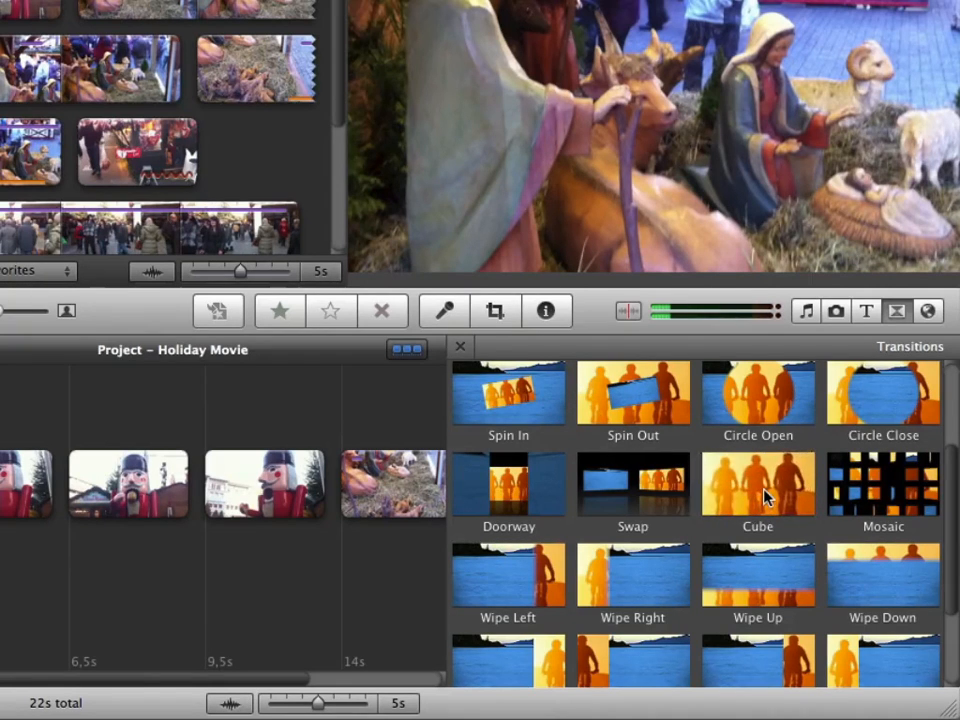
{"action": "scroll", "coordinate": [765, 495], "scroll_direction": "up", "scroll_amount": 3}
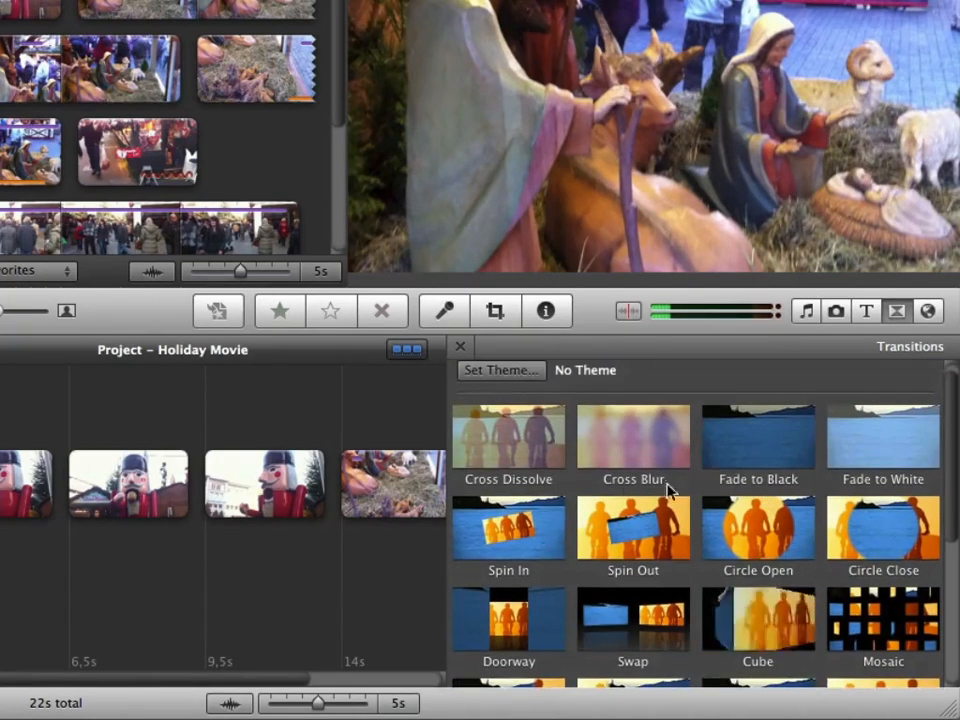
{"action": "mouse_move", "coordinate": [514, 439]}
{"action": "left_mouse_down"}
{"action": "mouse_move", "coordinate": [445, 442]}
{"action": "mouse_move", "coordinate": [343, 482]}
{"action": "left_mouse_up"}
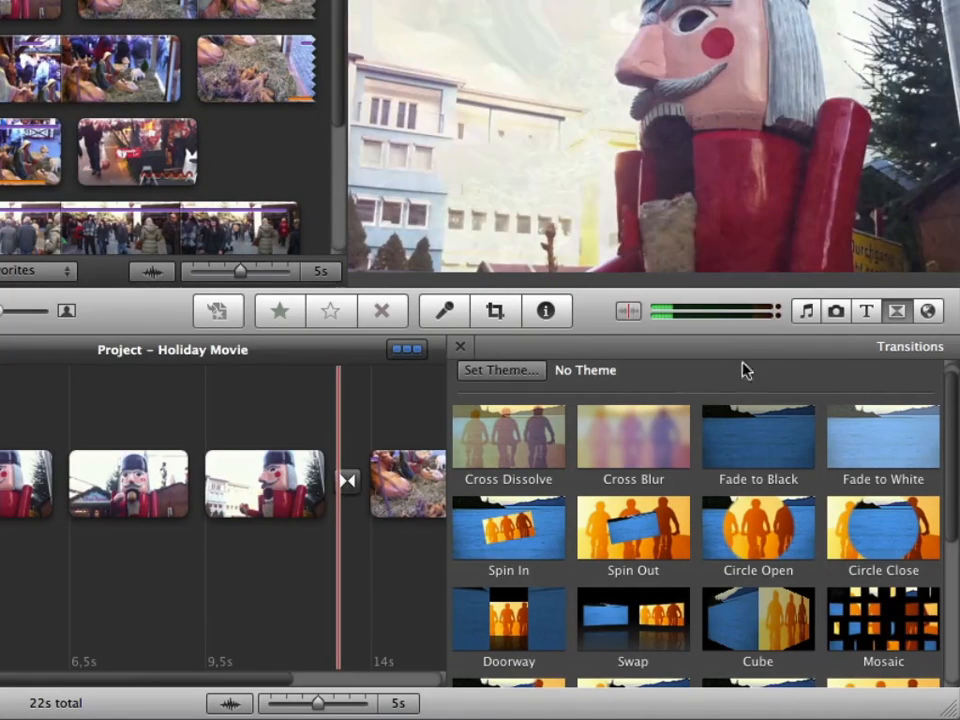
{"action": "left_click", "coordinate": [898, 314]}
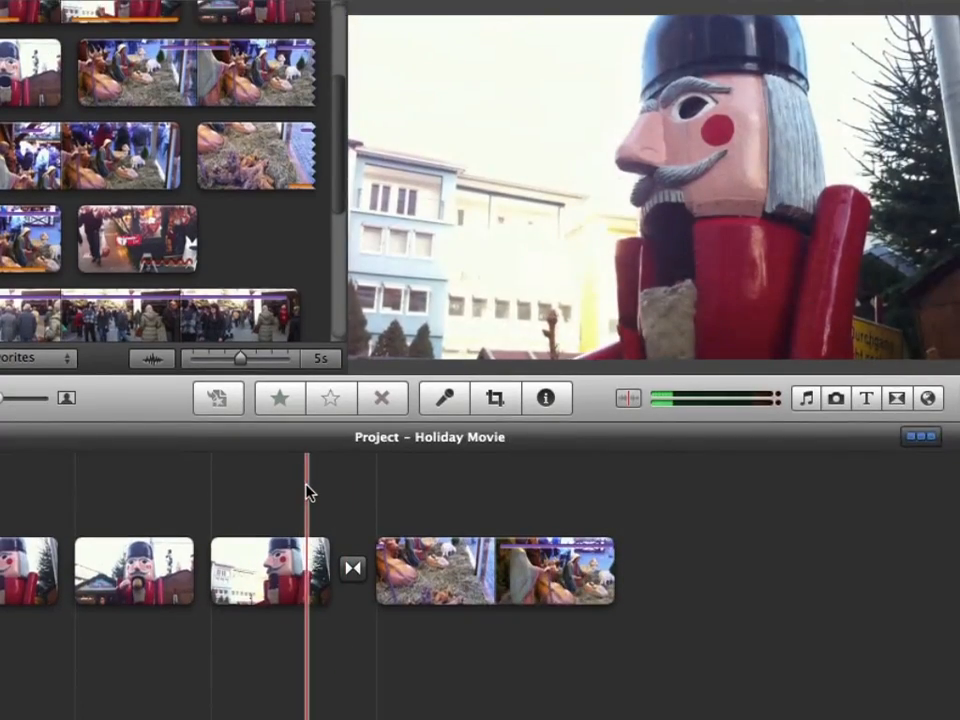
{"action": "key", "text": "space"}
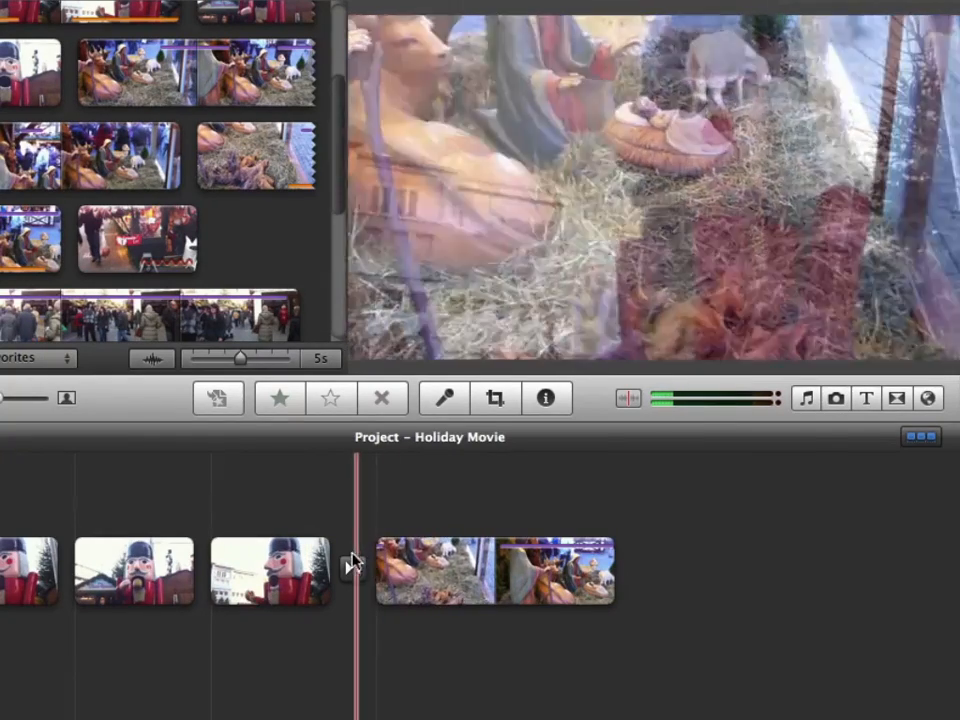
Lengthen the transition between the nutcracker and nativity clips in the Precision Editor and finish editing it.
{"action": "left_click", "coordinate": [393, 572]}
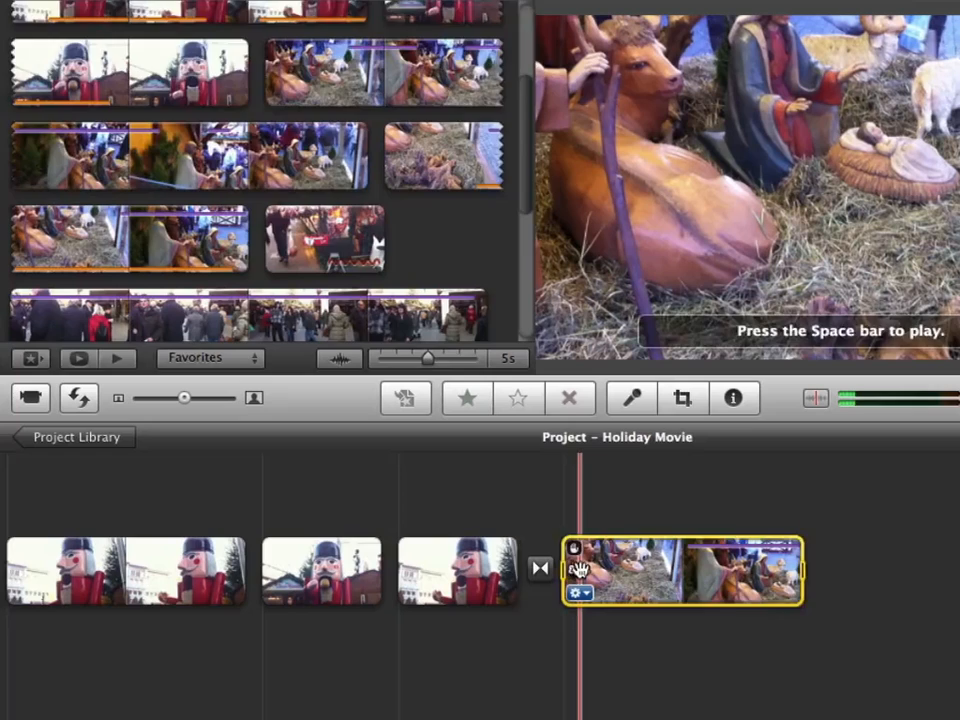
{"action": "key", "text": "super+/"}
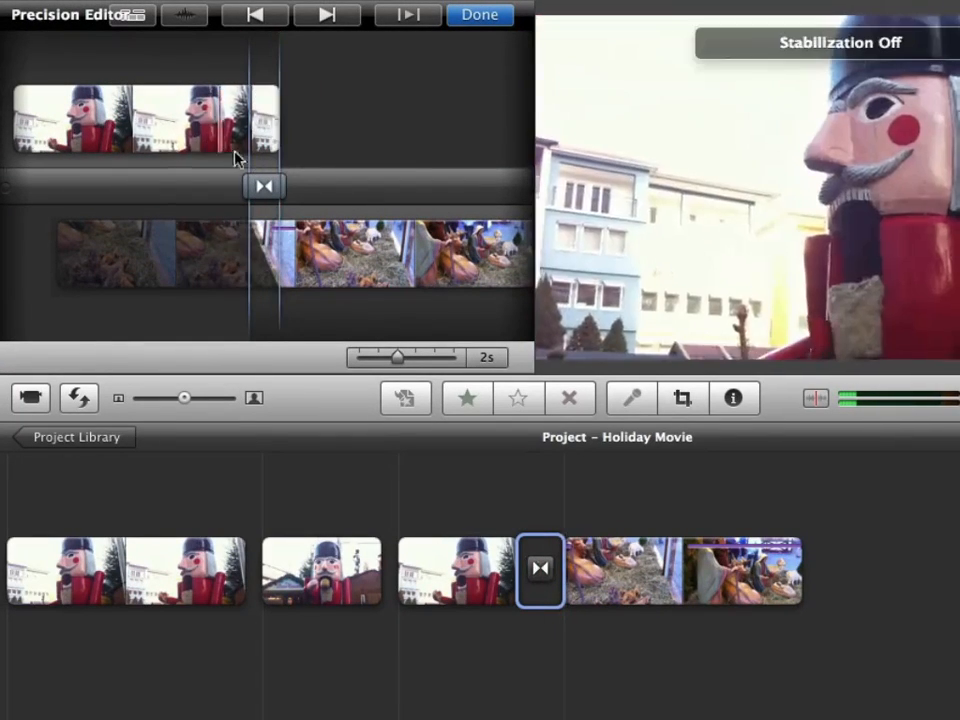
{"action": "mouse_move", "coordinate": [246, 184]}
{"action": "left_mouse_down"}
{"action": "mouse_move", "coordinate": [210, 189]}
{"action": "mouse_move", "coordinate": [278, 192]}
{"action": "mouse_move", "coordinate": [191, 189]}
{"action": "mouse_move", "coordinate": [244, 191]}
{"action": "left_mouse_up"}
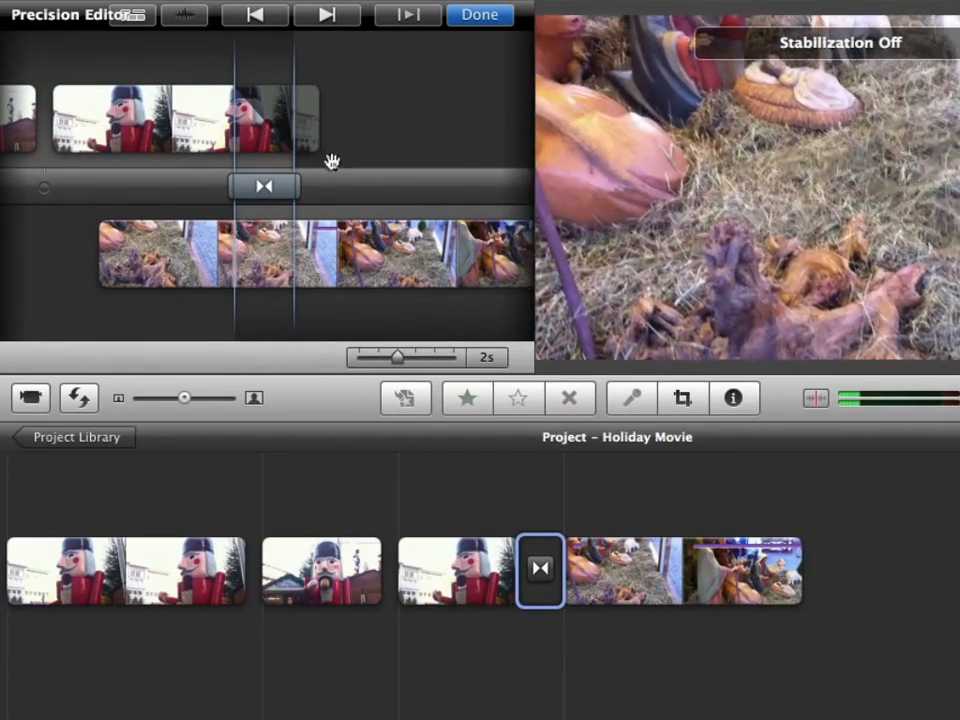
{"action": "left_click", "coordinate": [478, 16]}
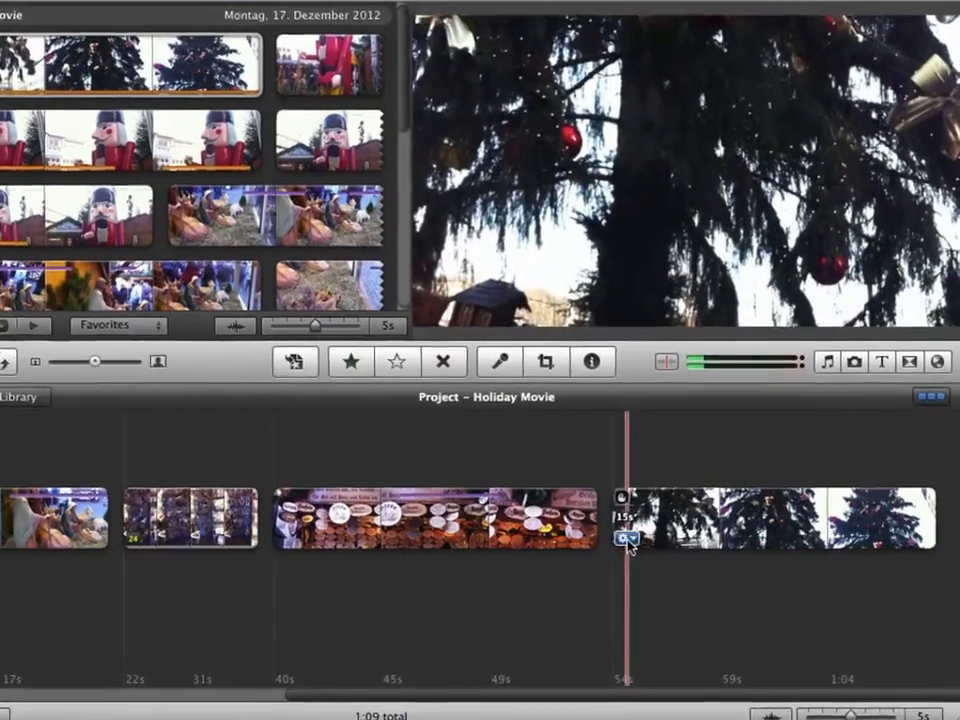
Trim about the first second off the start of the Christmas tree clip in the Clip Trimmer and finish trimming.
{"action": "left_click", "coordinate": [647, 539]}
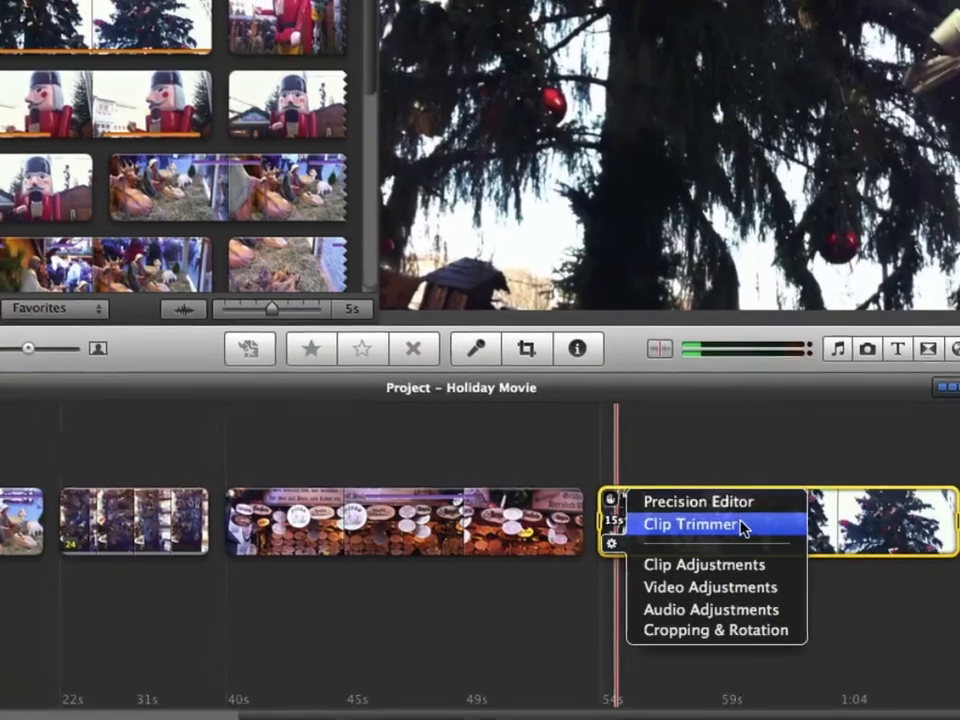
{"action": "left_click", "coordinate": [725, 519]}
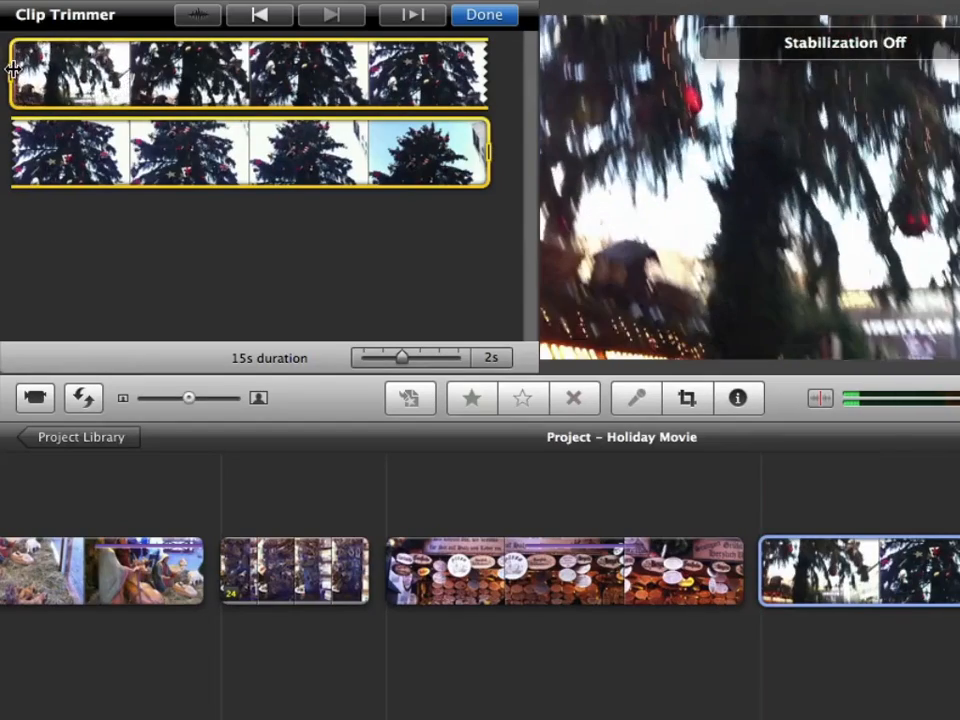
{"action": "left_click_drag", "start_coordinate": [13, 68], "coordinate": [66, 80]}
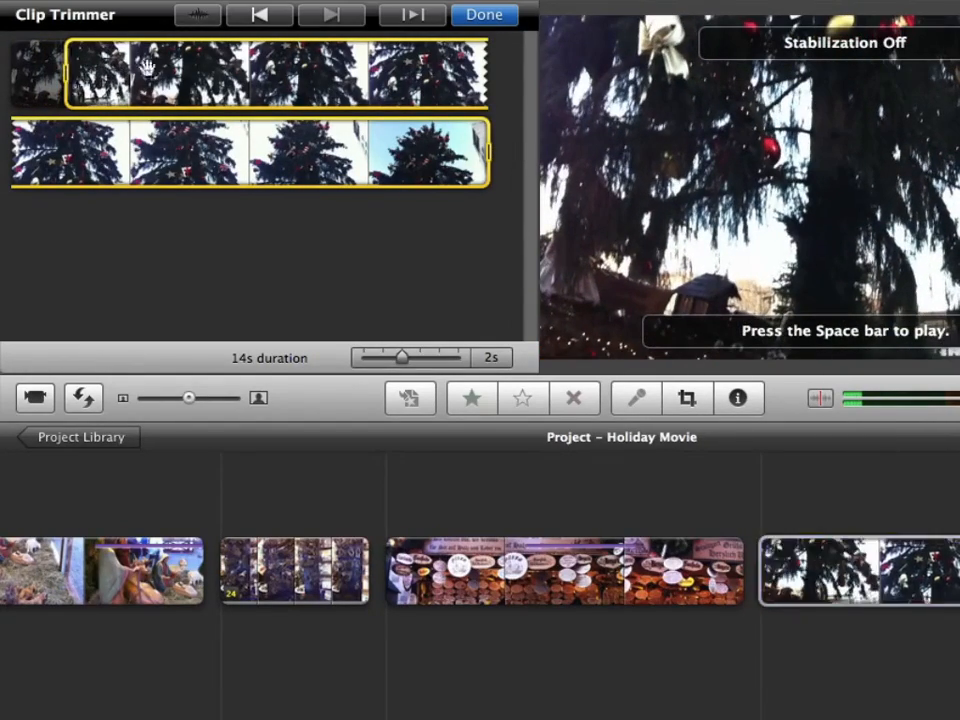
{"action": "left_click", "coordinate": [477, 17]}
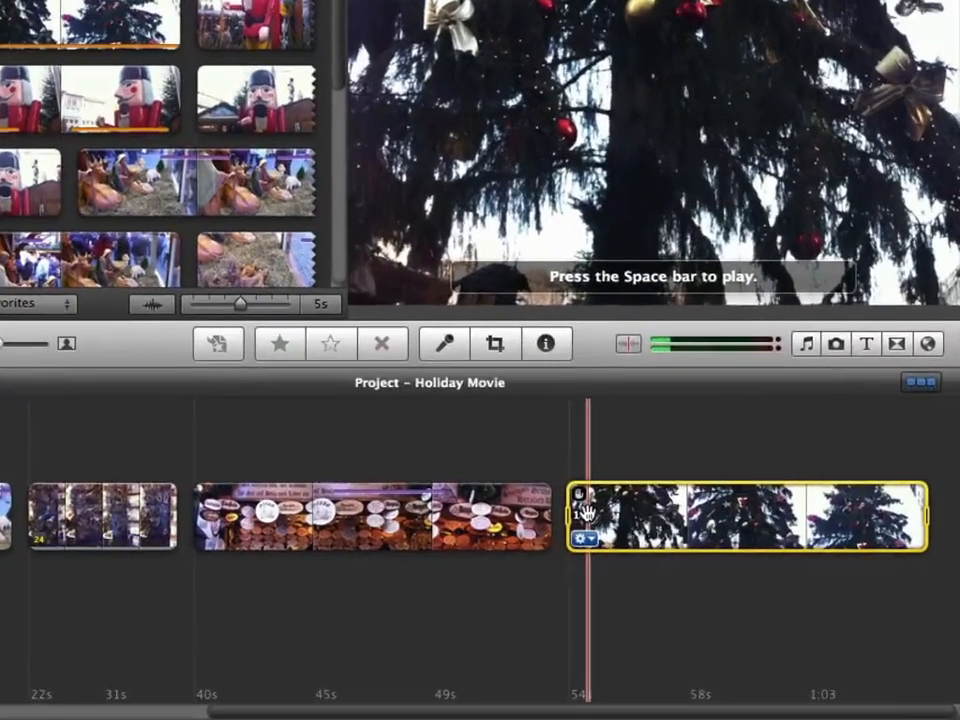
Trim the Christmas tree clip to the playhead just after its start, play it, and trim its end to the playhead on the treetop.
{"action": "right_click", "coordinate": [649, 517]}
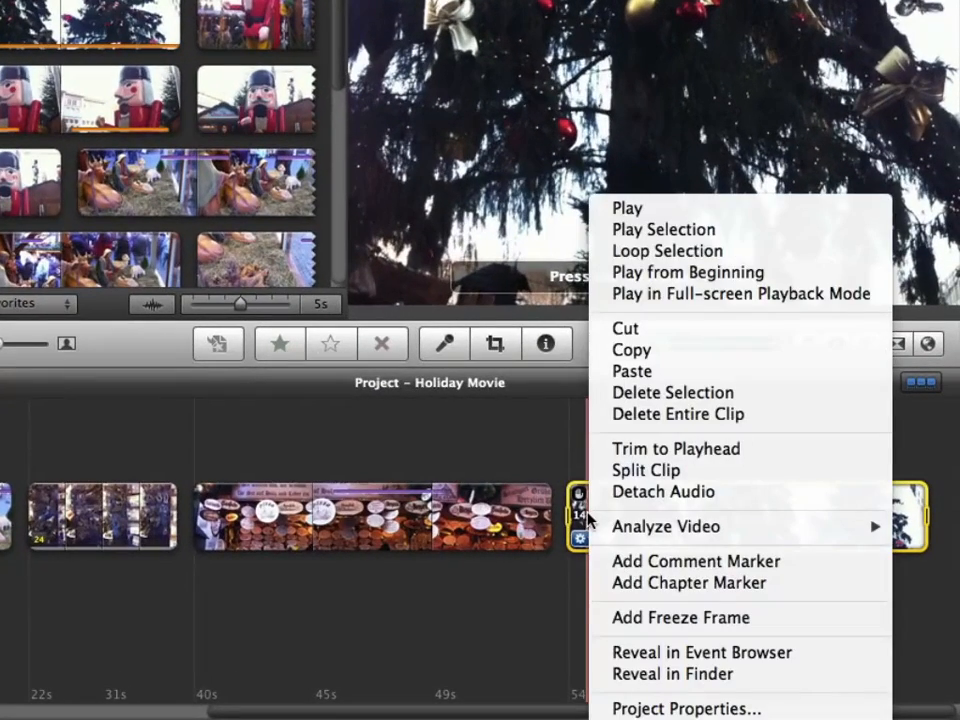
{"action": "left_click", "coordinate": [668, 450]}
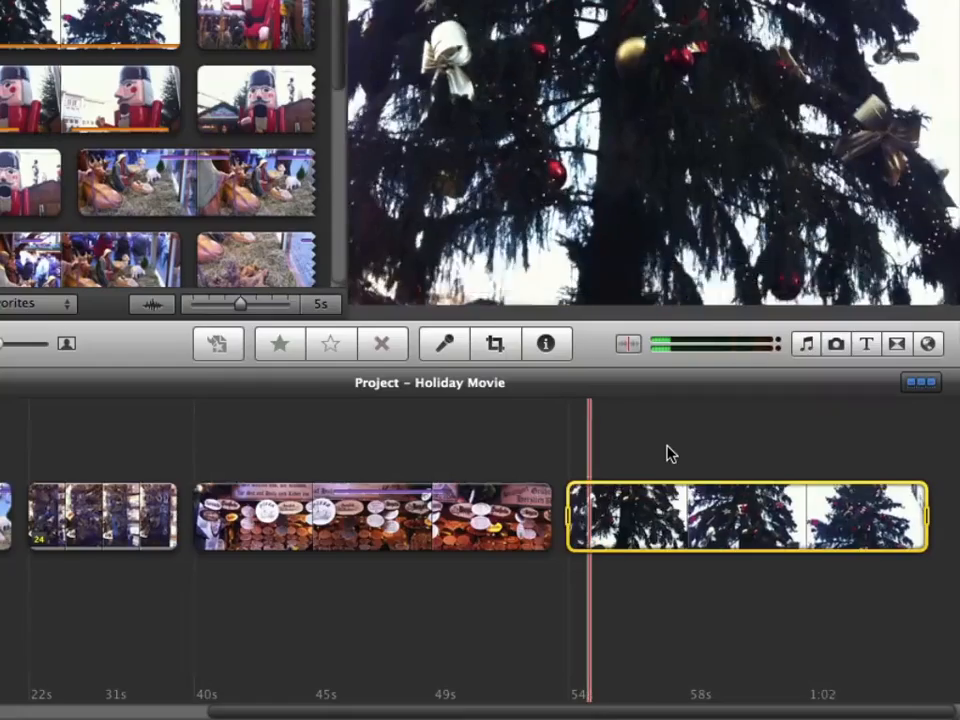
{"action": "key", "text": "space"}
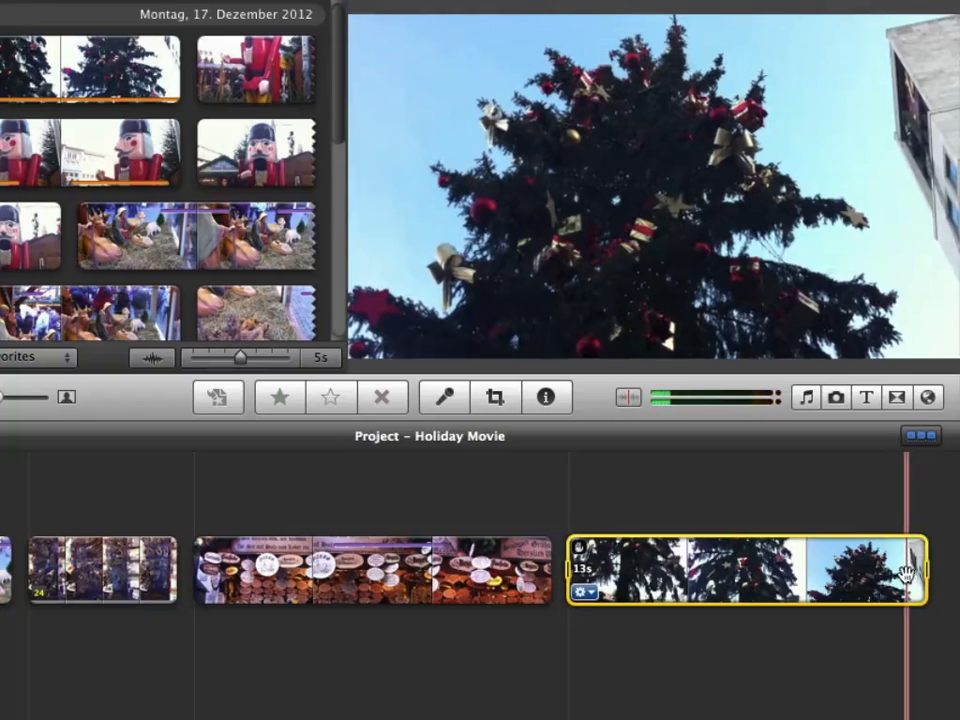
{"action": "right_click", "coordinate": [910, 578]}
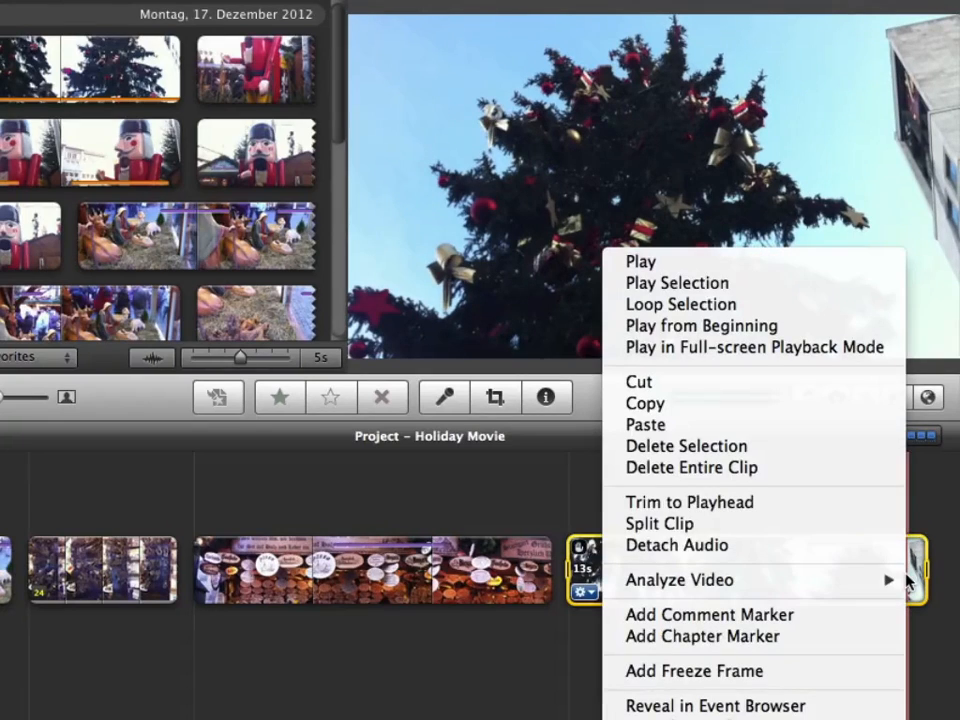
{"action": "left_click", "coordinate": [815, 513]}
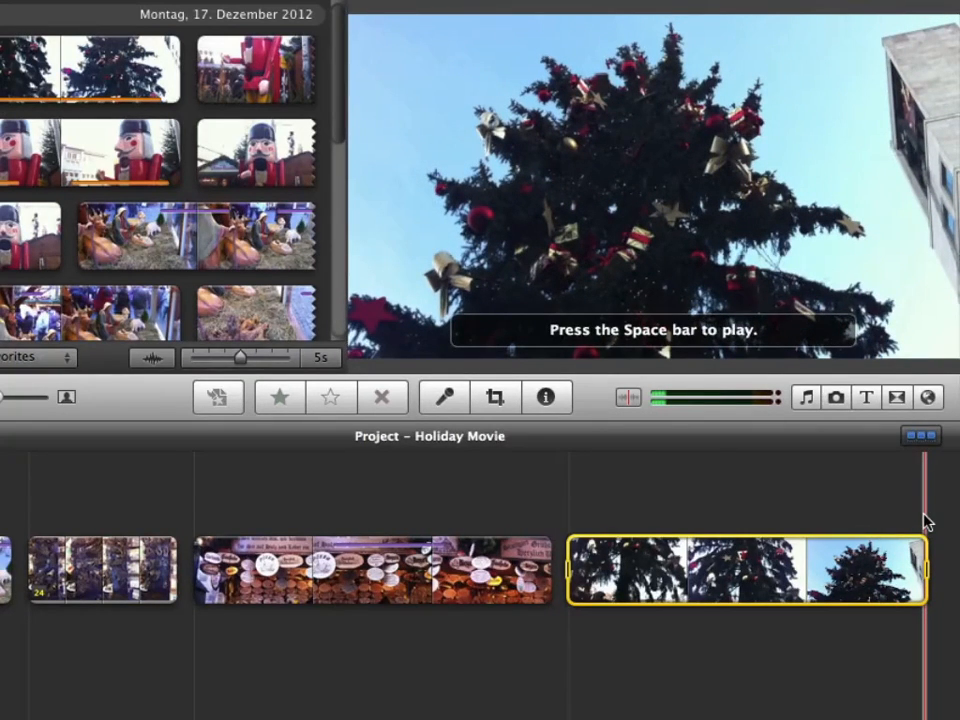
Add a Fade to Black transition after the Christmas tree clip at the end of the project and play the ending.
{"action": "left_click", "coordinate": [900, 398]}
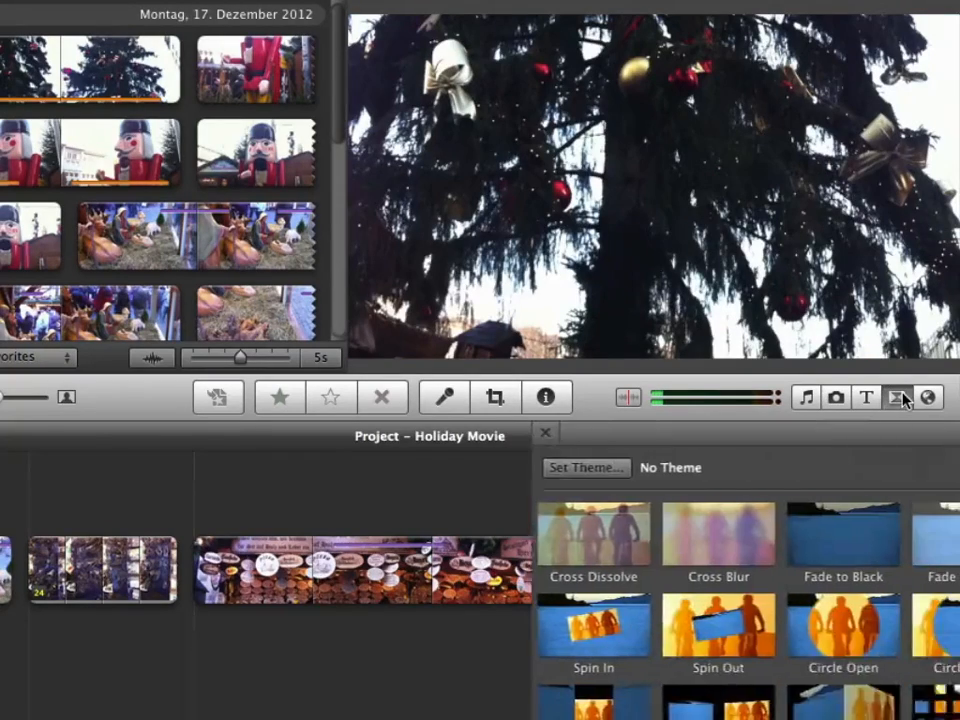
{"action": "scroll", "coordinate": [298, 663], "scroll_direction": "right", "scroll_amount": 4}
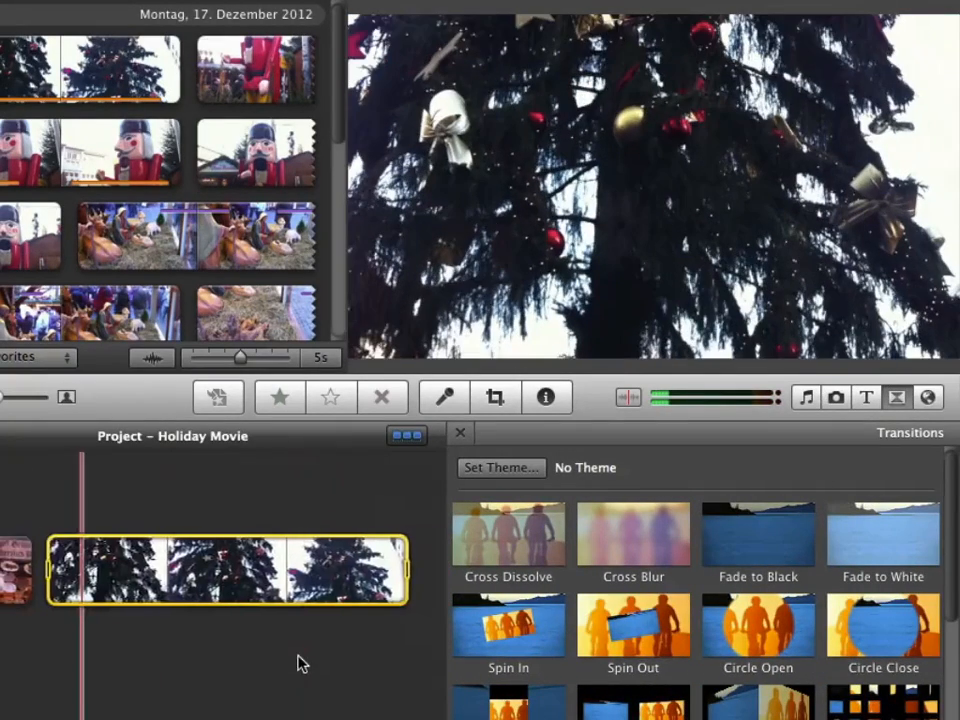
{"action": "left_click_drag", "start_coordinate": [508, 540], "coordinate": [433, 579]}
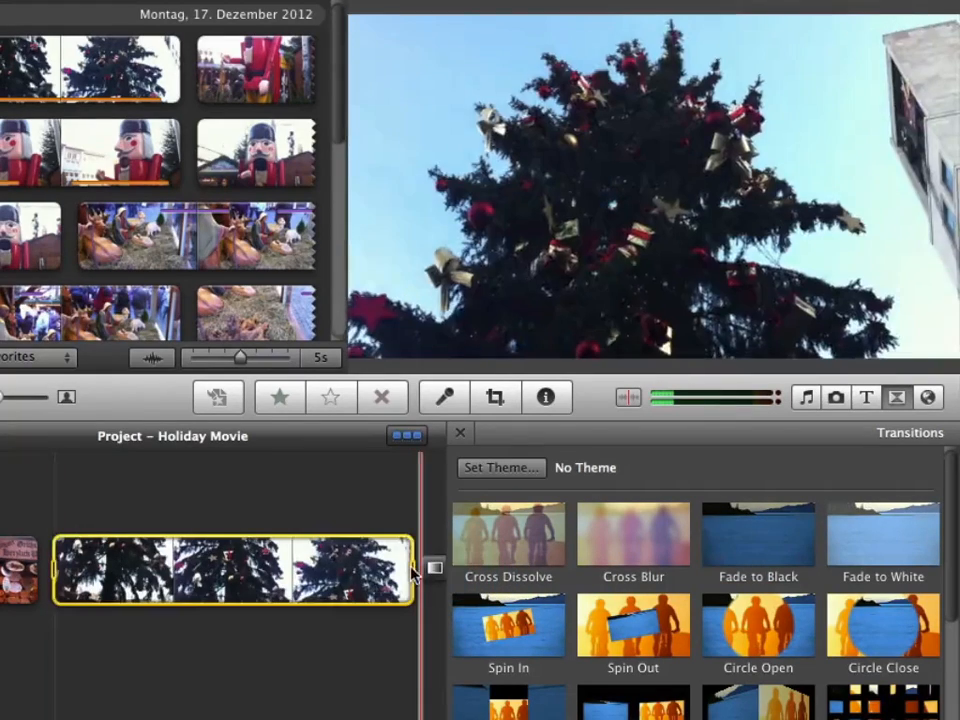
{"action": "left_click", "coordinate": [898, 398]}
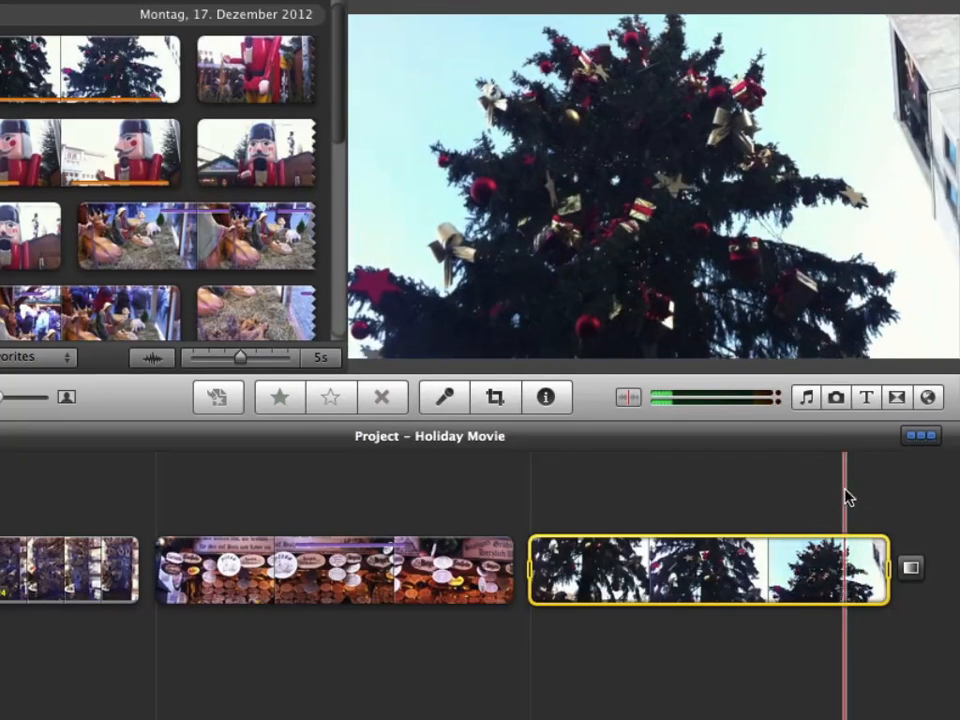
{"action": "key", "text": "space"}
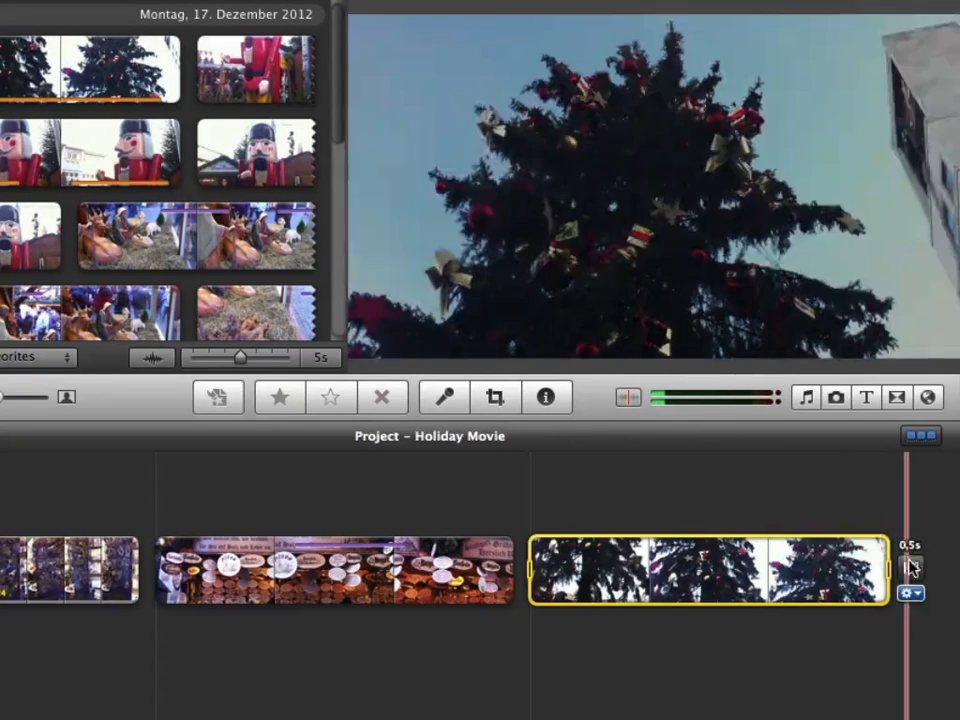
Set the closing Fade to Black transition's duration to 2 s and play the end of the tree clip.
{"action": "left_click", "coordinate": [910, 567]}
{"action": "double_click", "coordinate": [910, 567]}
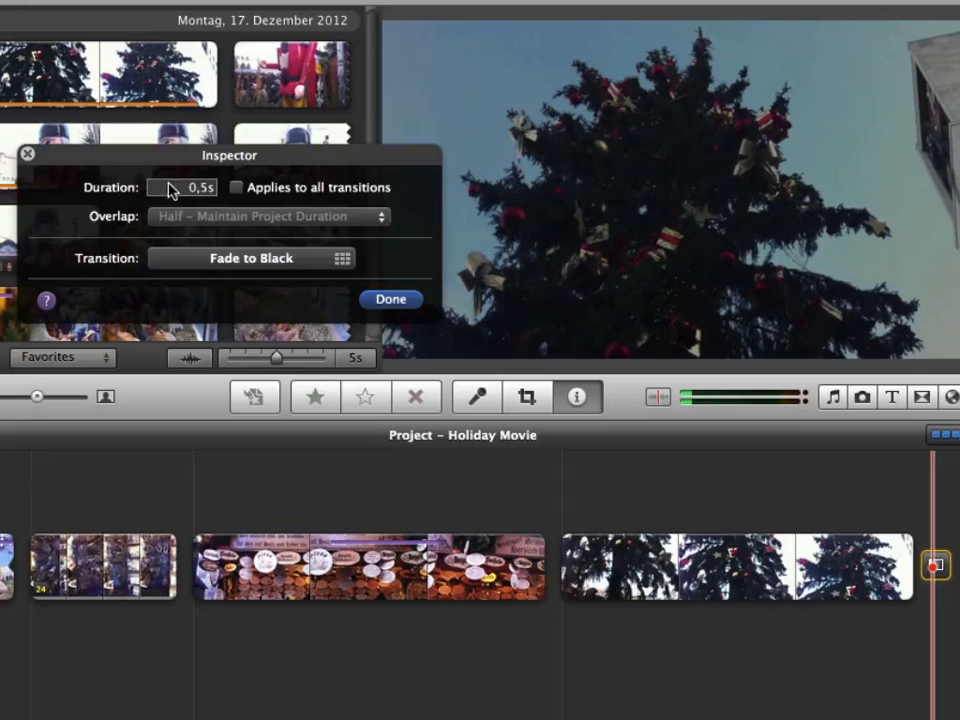
{"action": "left_click_drag", "start_coordinate": [170, 190], "coordinate": [258, 190]}
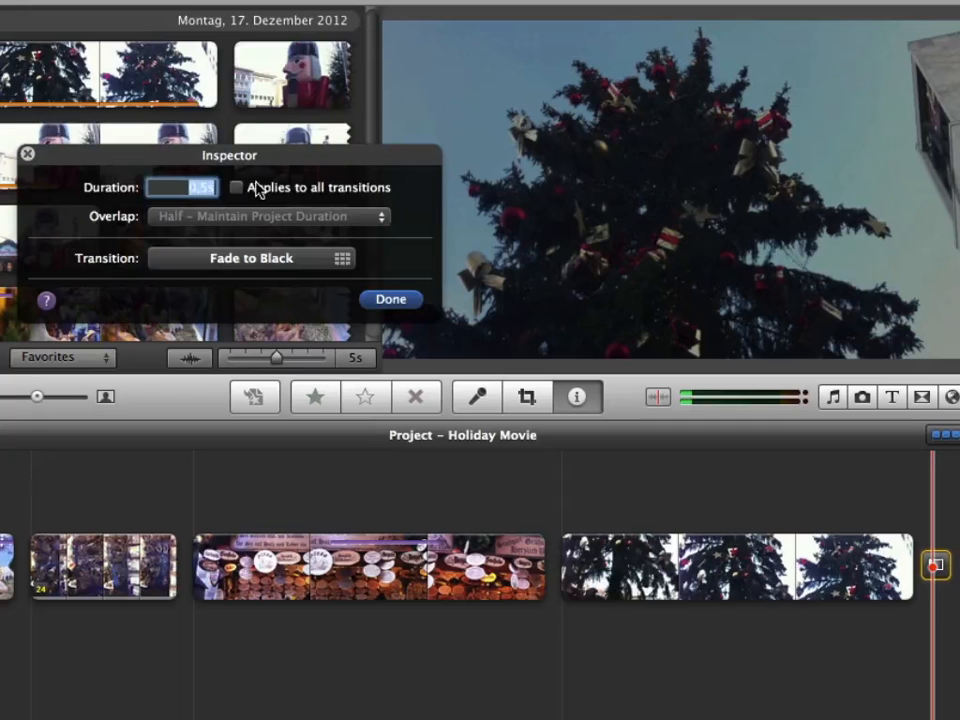
{"action": "type", "text": "2"}
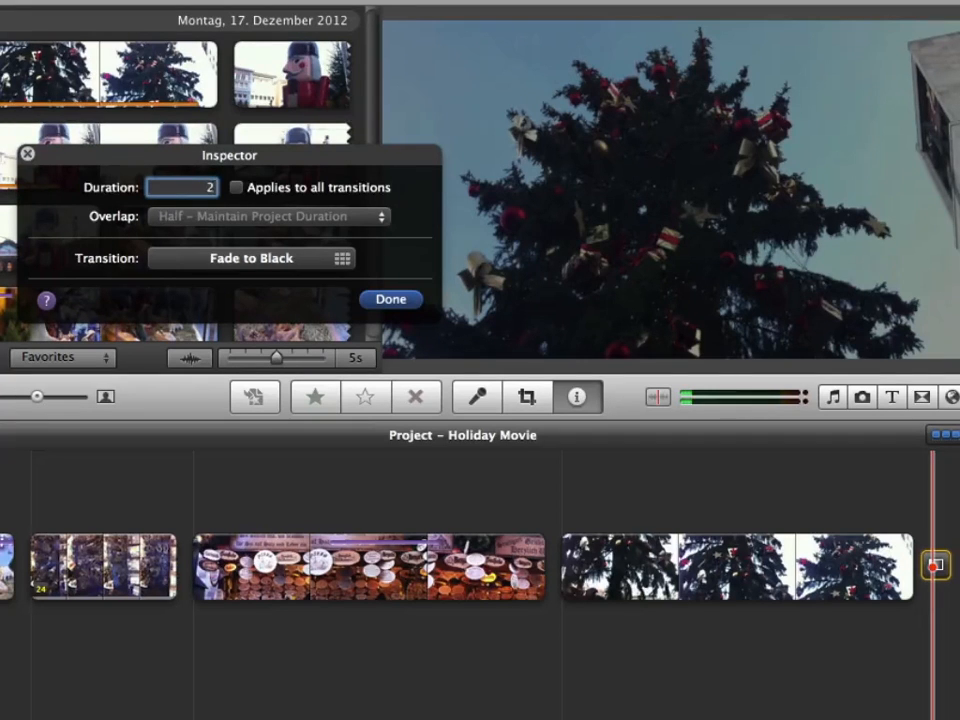
{"action": "left_click", "coordinate": [402, 307]}
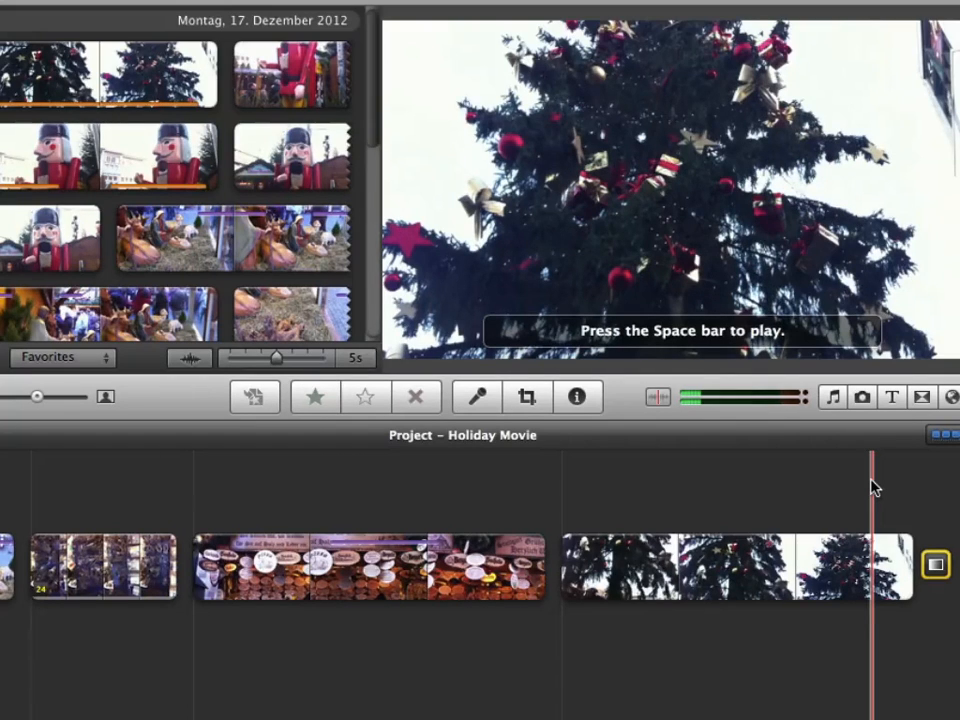
{"action": "key", "text": "space"}
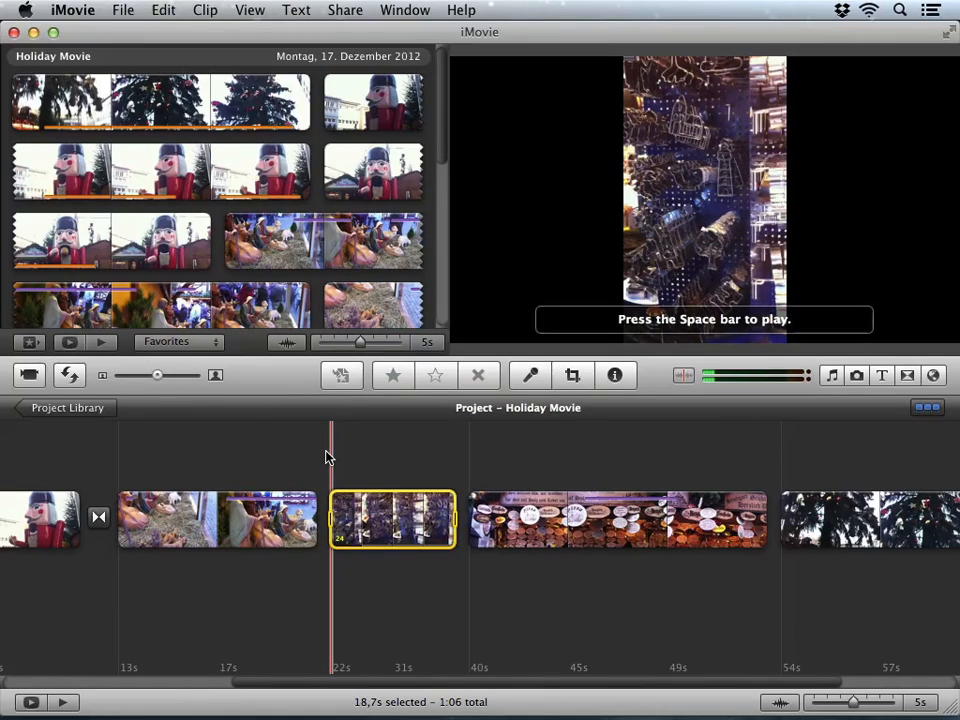
Play the cookie cutter clip, set its speed to 400% in the clip adjustments, and play the sped-up clip.
{"action": "key", "text": "space"}
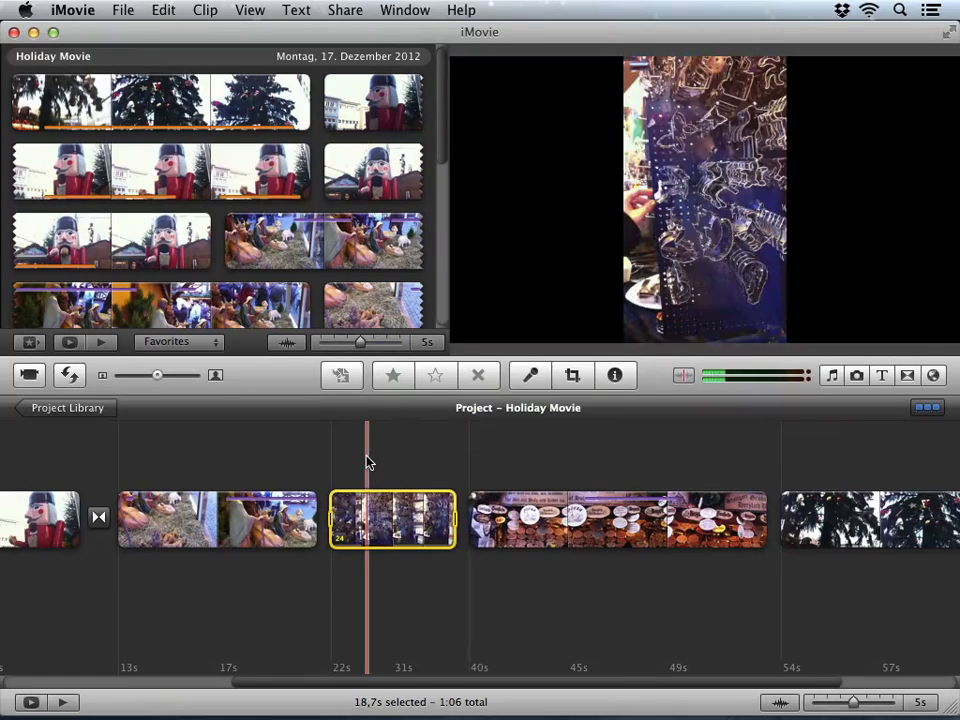
{"action": "left_click", "coordinate": [358, 539]}
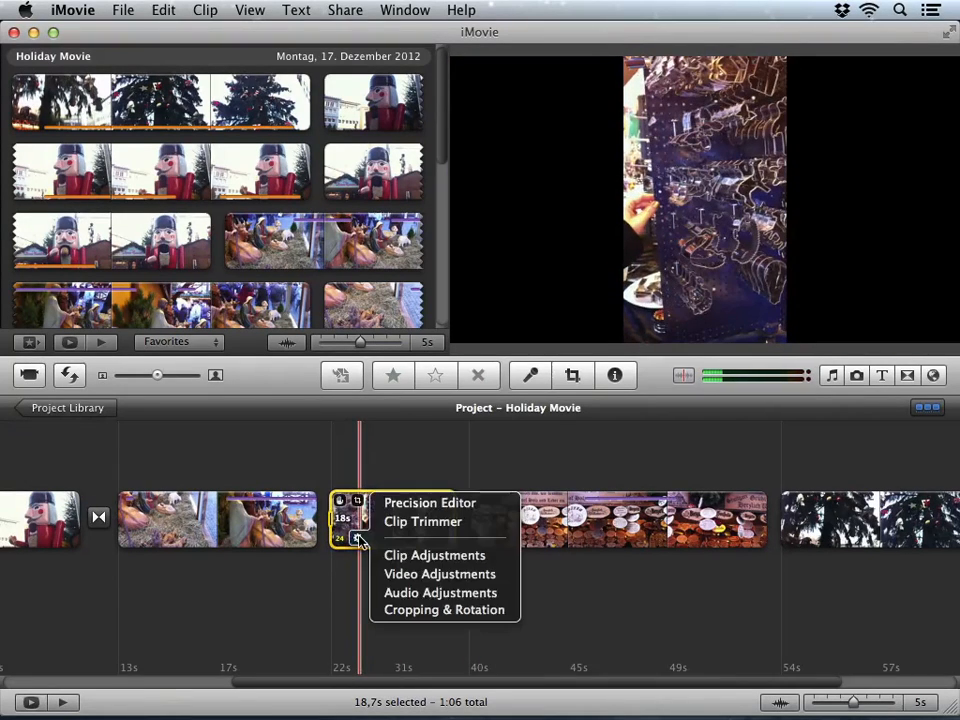
{"action": "left_click", "coordinate": [482, 556]}
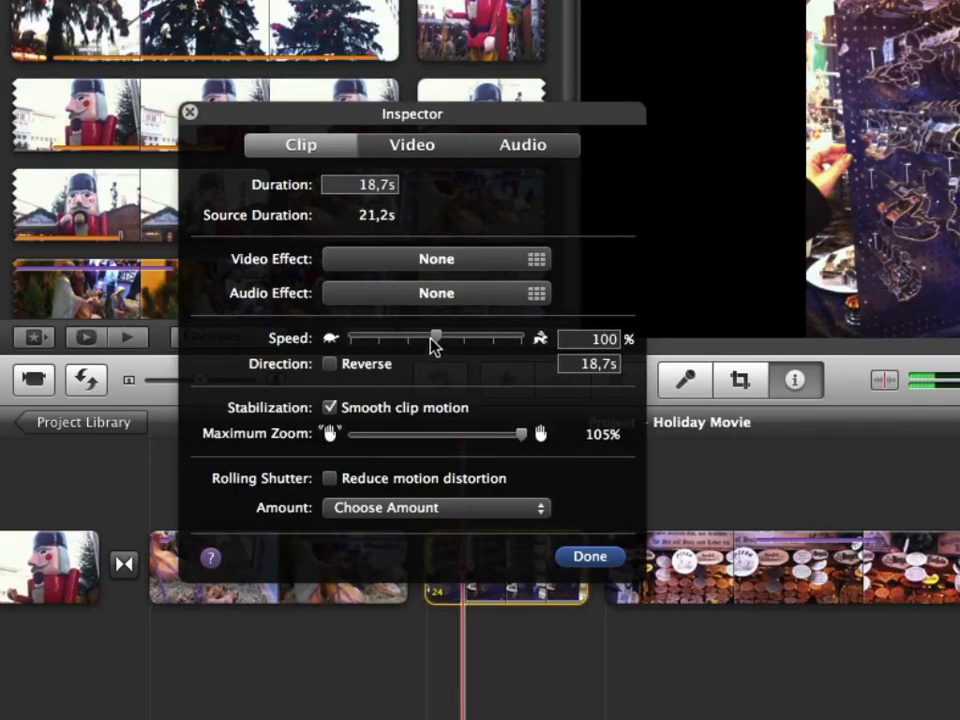
{"action": "left_click_drag", "start_coordinate": [437, 339], "coordinate": [457, 345]}
{"action": "left_click_drag", "start_coordinate": [498, 352], "coordinate": [519, 347]}
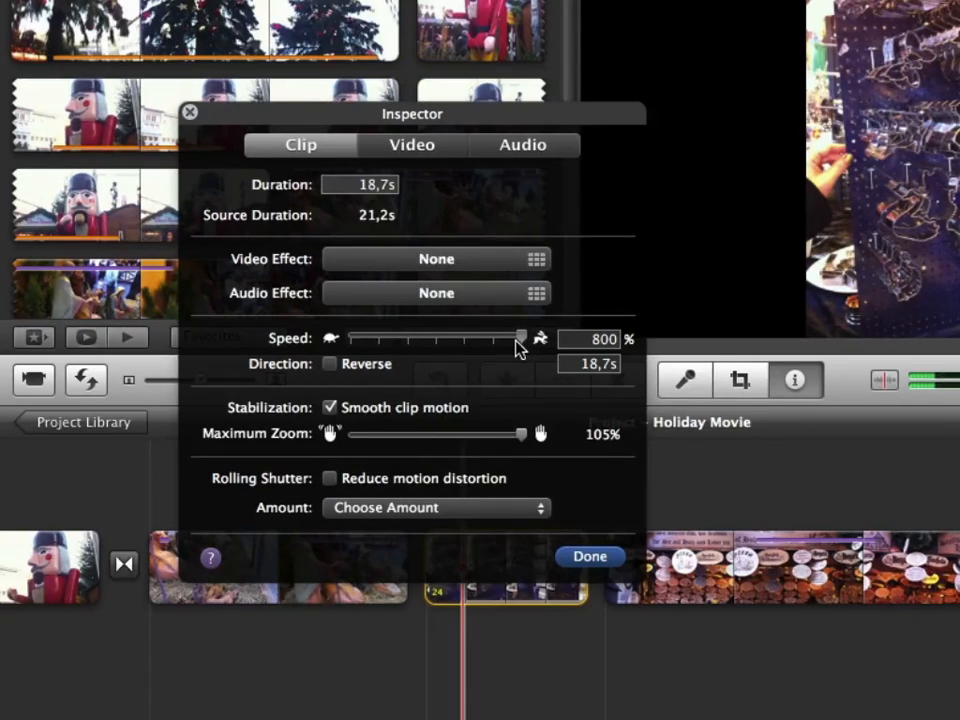
{"action": "left_click_drag", "start_coordinate": [517, 347], "coordinate": [489, 343]}
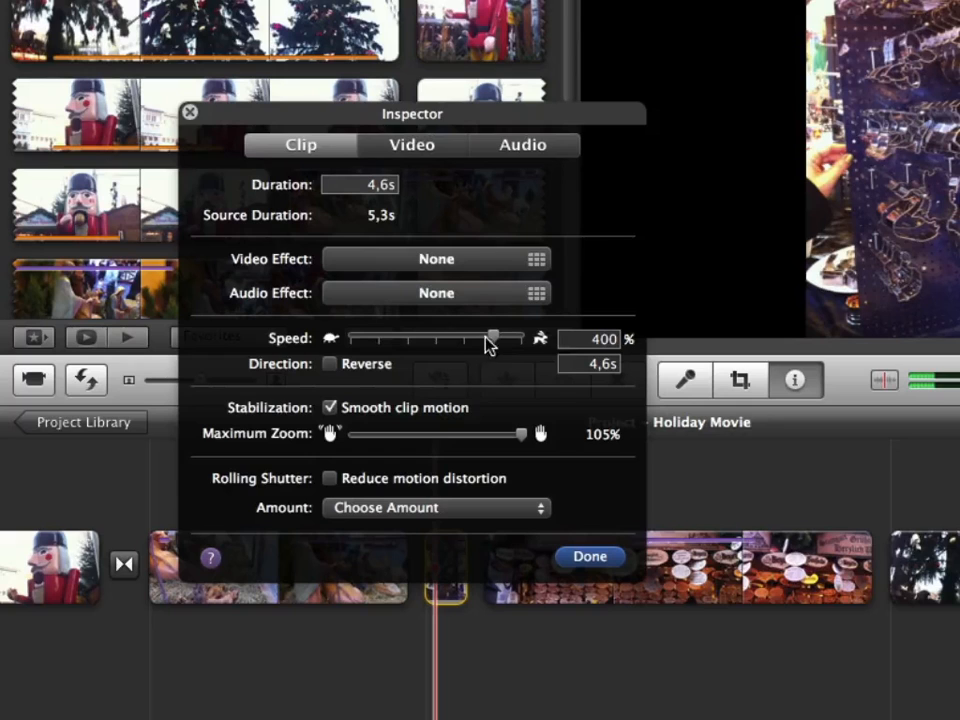
{"action": "left_click", "coordinate": [570, 340]}
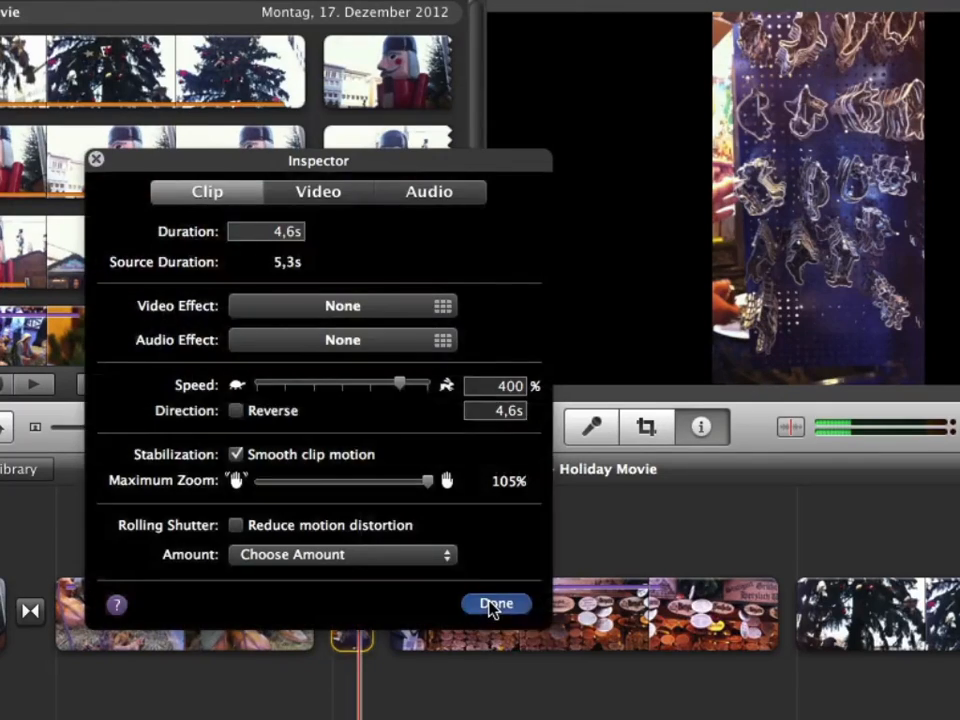
{"action": "left_click", "coordinate": [494, 605]}
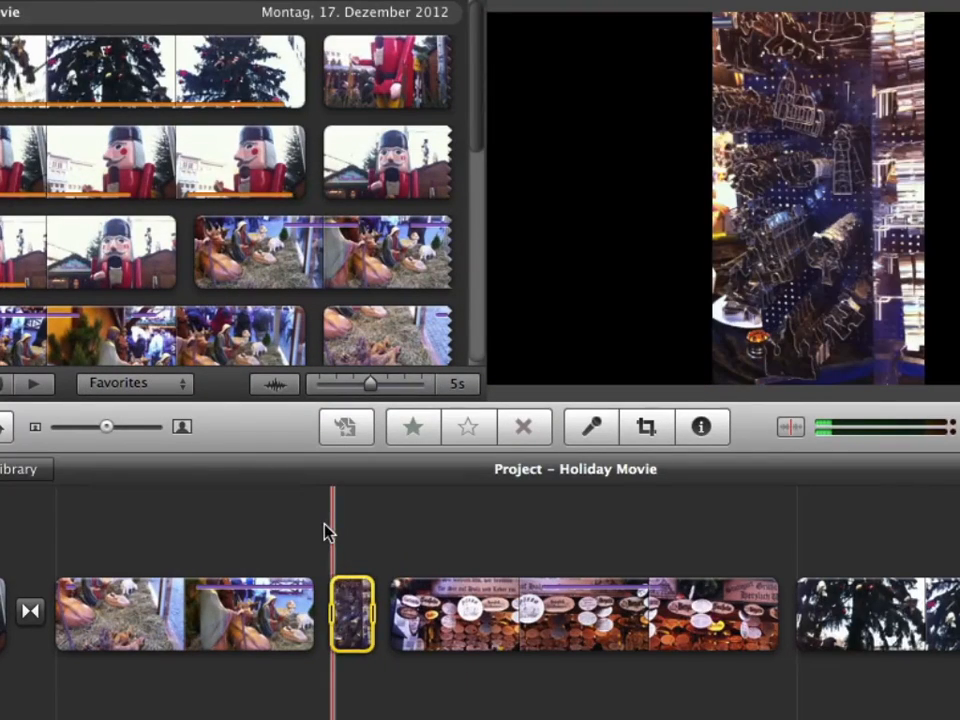
{"action": "key", "text": "space"}
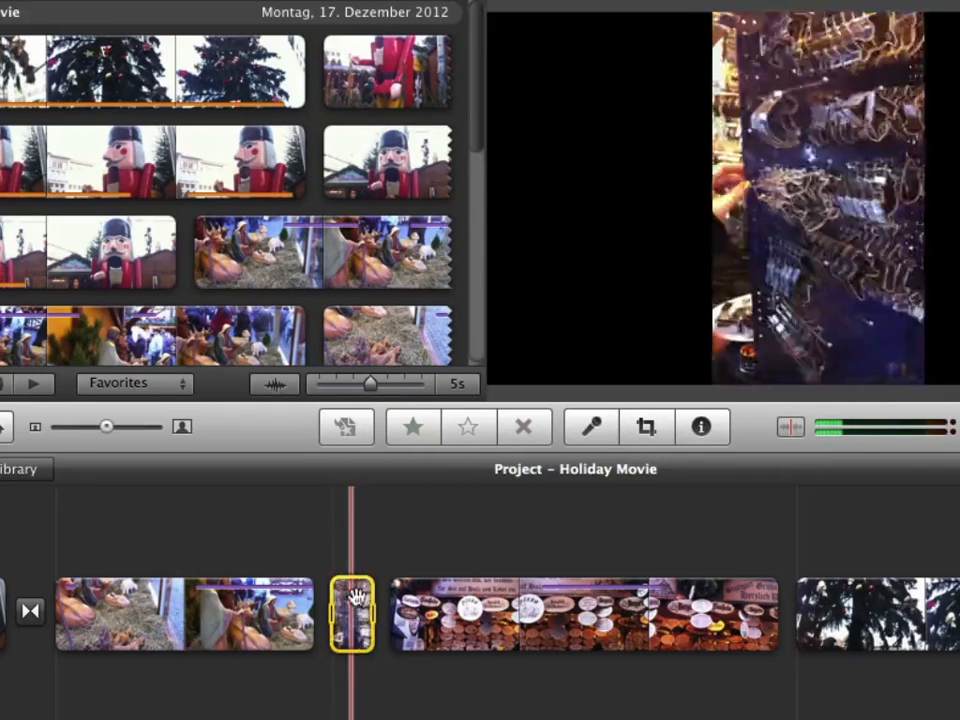
Set the cookie cutter clip's audio volume to 0%, finish the adjustments, and play the clip.
{"action": "left_click", "coordinate": [349, 639]}
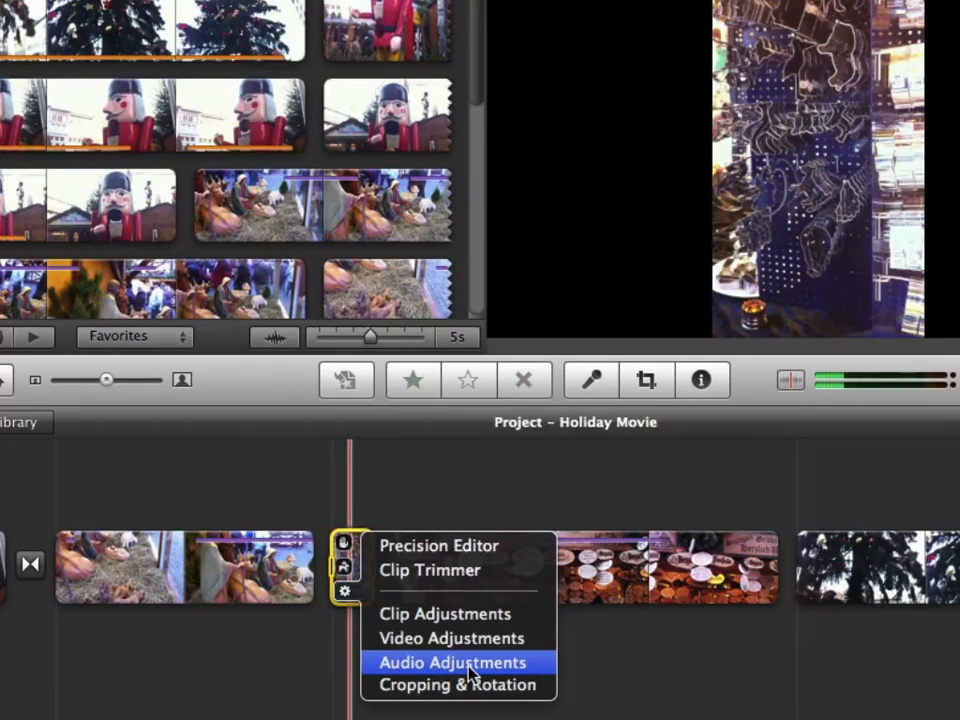
{"action": "left_click", "coordinate": [512, 614]}
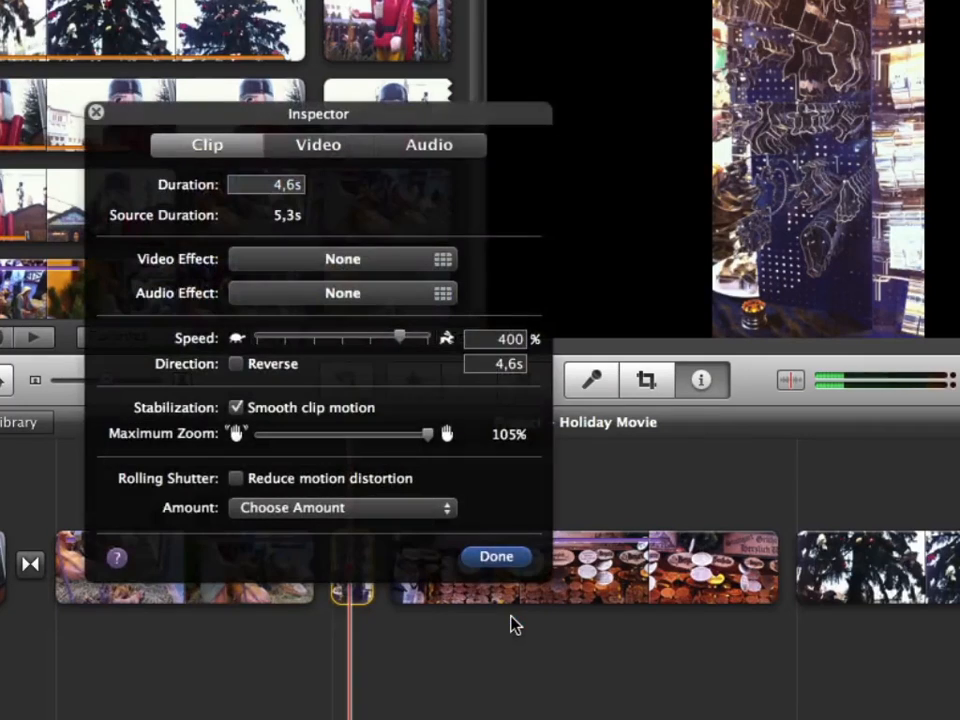
{"action": "left_click", "coordinate": [307, 148]}
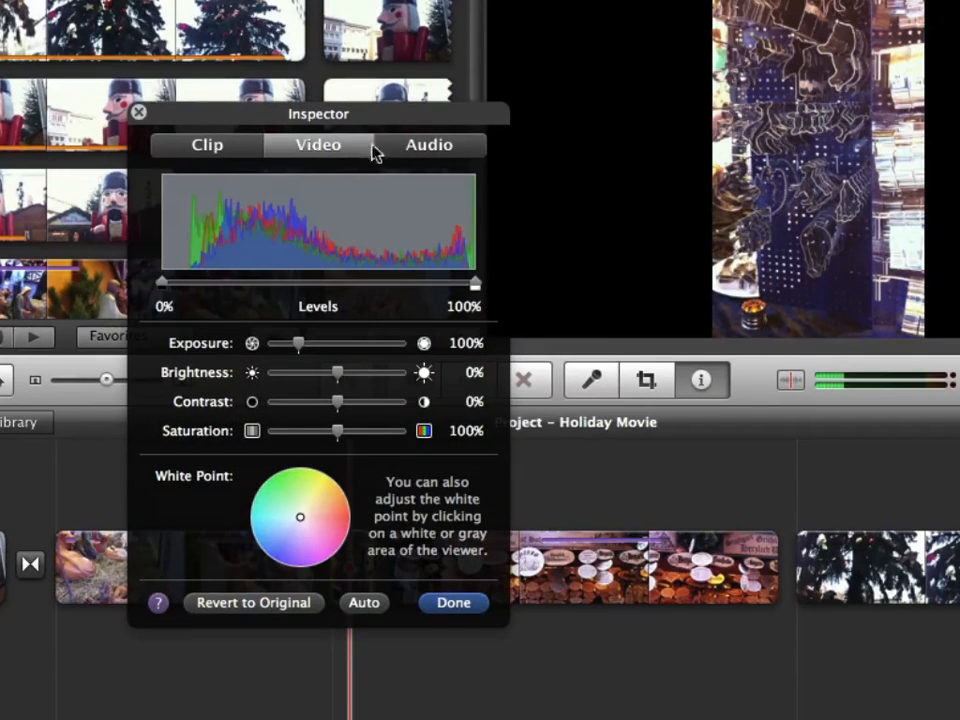
{"action": "left_click", "coordinate": [407, 150]}
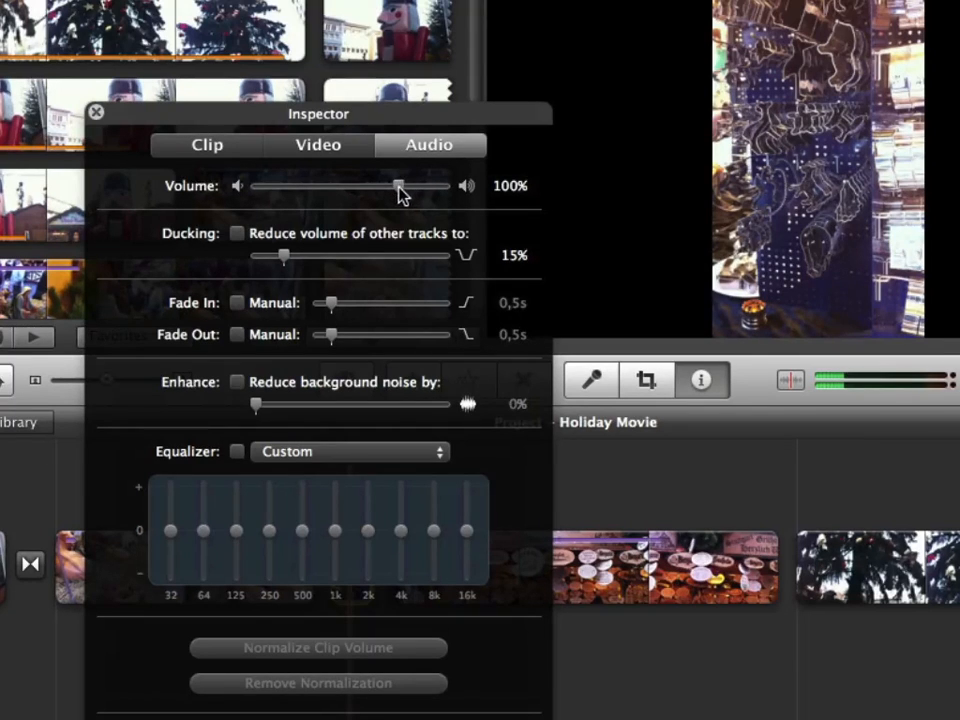
{"action": "left_click_drag", "start_coordinate": [398, 190], "coordinate": [239, 193]}
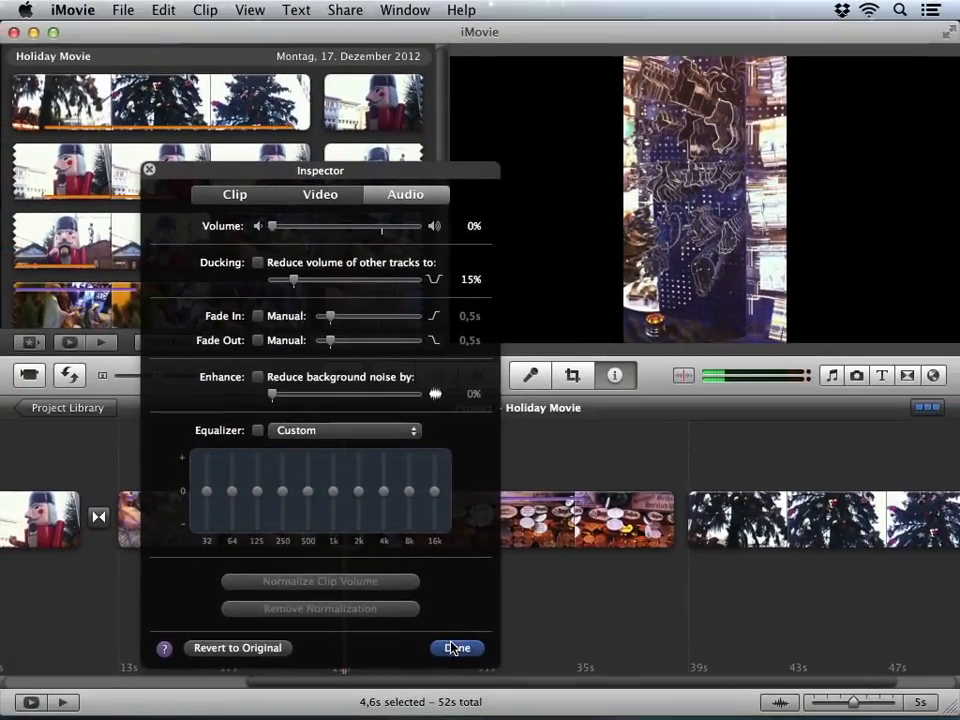
{"action": "left_click", "coordinate": [461, 655]}
{"action": "key", "text": "space"}
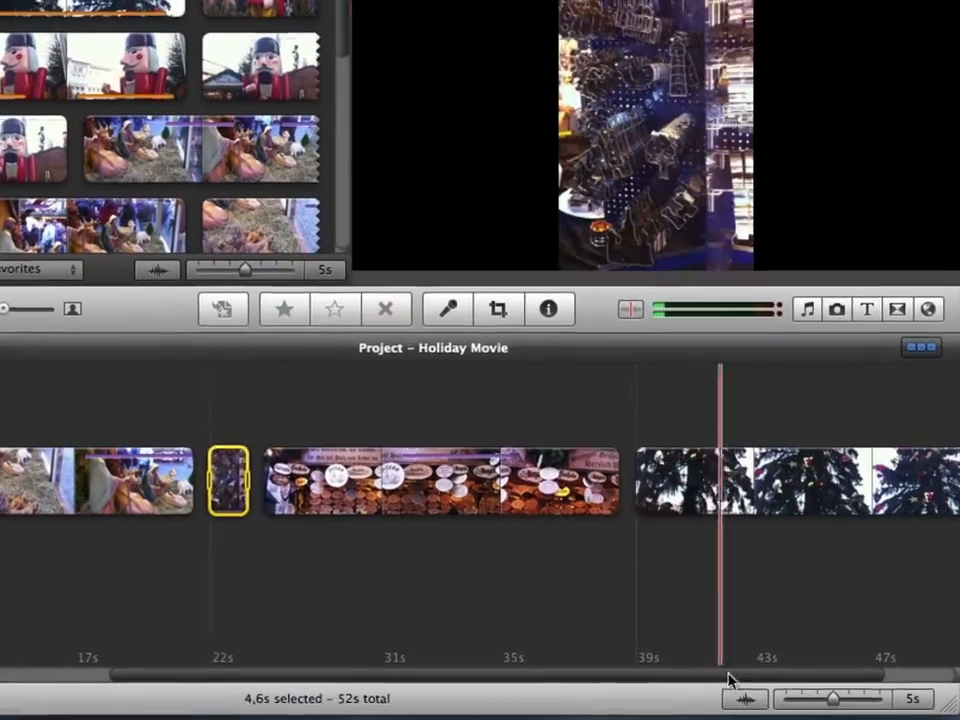
Display the audio waveforms, lower the volume of the wooden signs and nativity clips to 0%, and hide the waveforms again.
{"action": "left_click", "coordinate": [741, 699]}
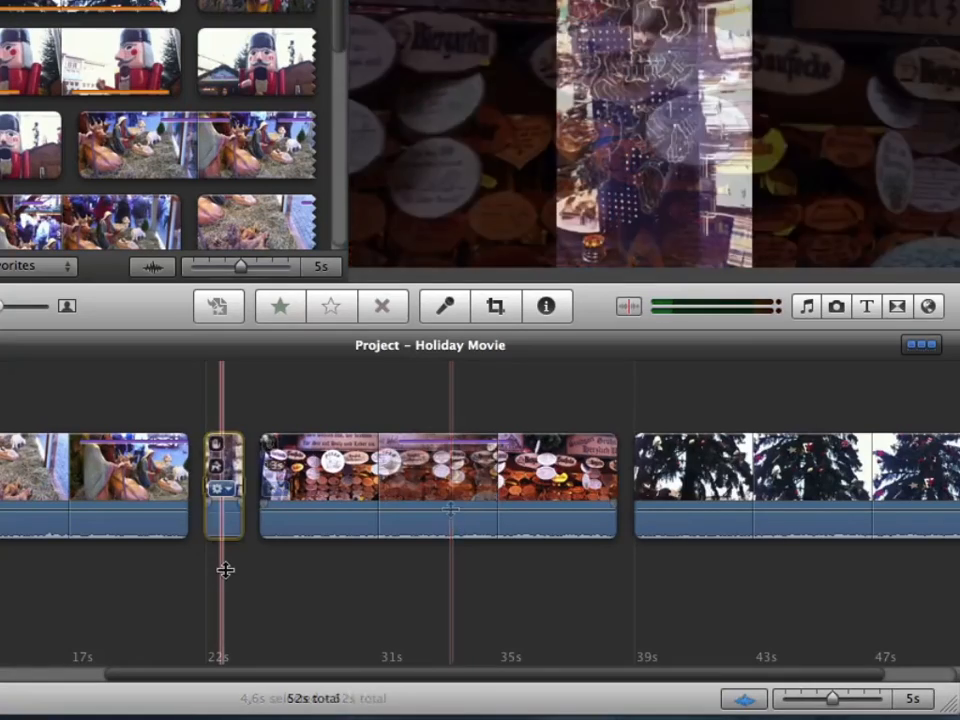
{"action": "left_click", "coordinate": [259, 561]}
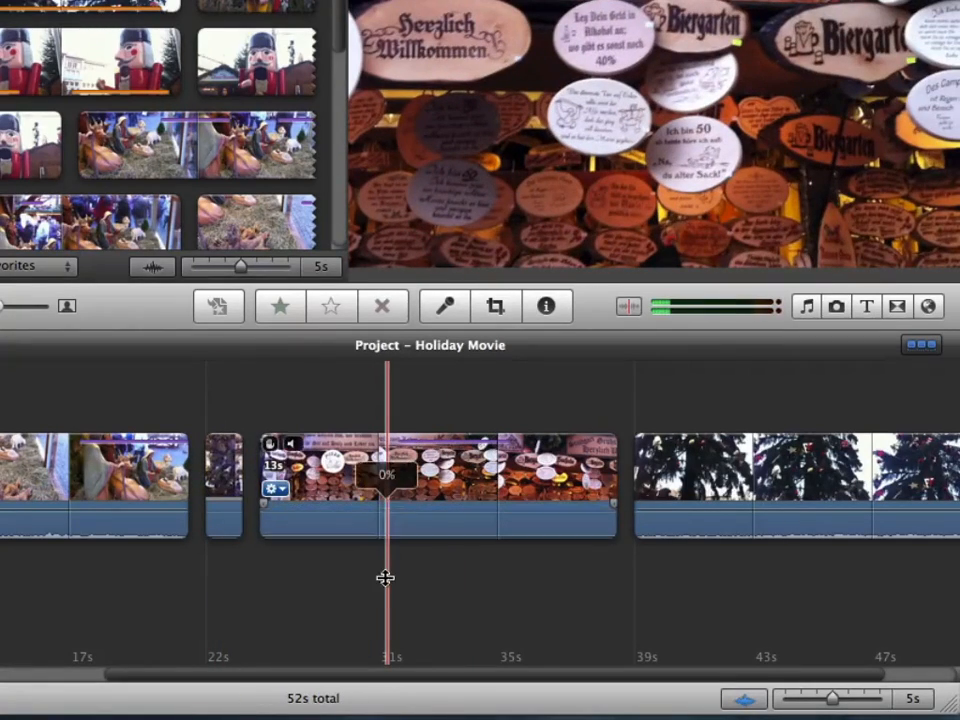
{"action": "left_click_drag", "start_coordinate": [95, 511], "coordinate": [94, 613]}
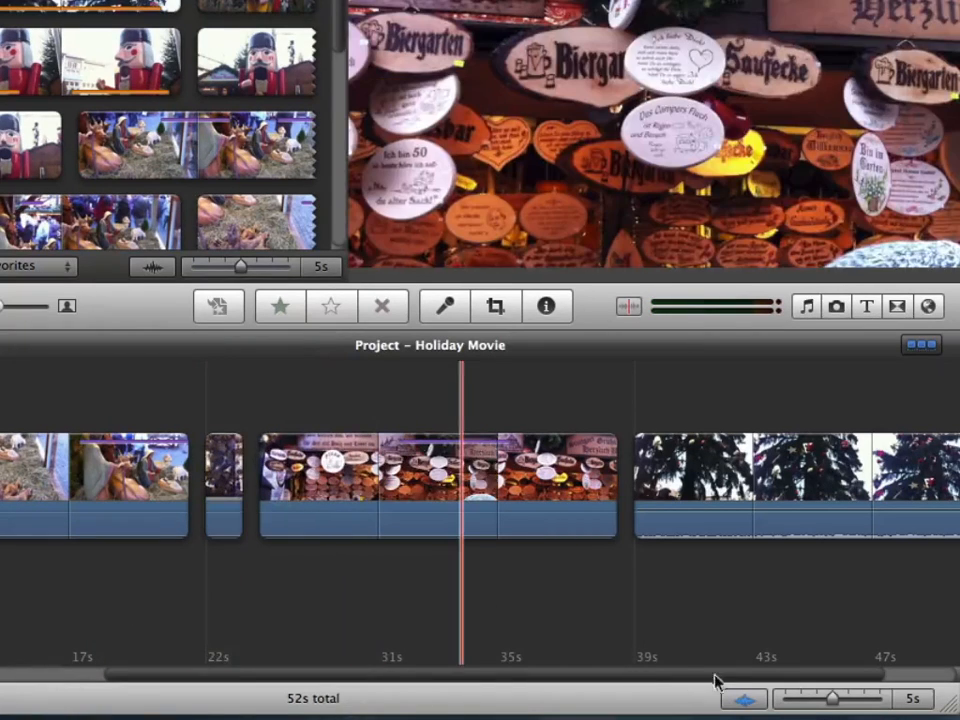
{"action": "left_click", "coordinate": [743, 698]}
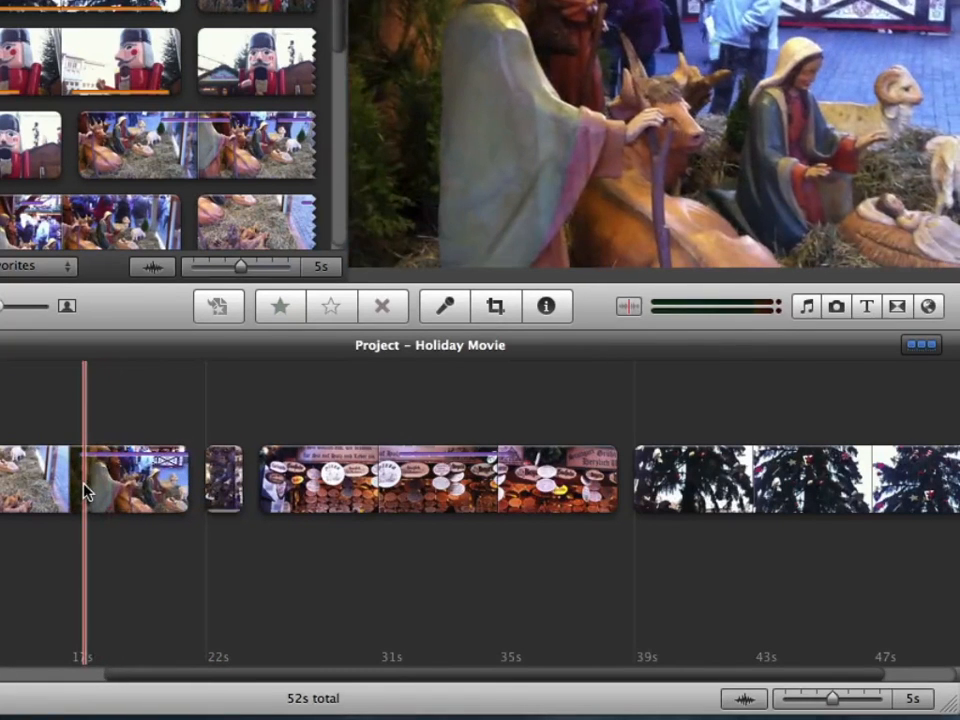
Select the sped-up cookie cutter clip between the nativity and wooden signs clips and copy it.
{"action": "left_click", "coordinate": [85, 490]}
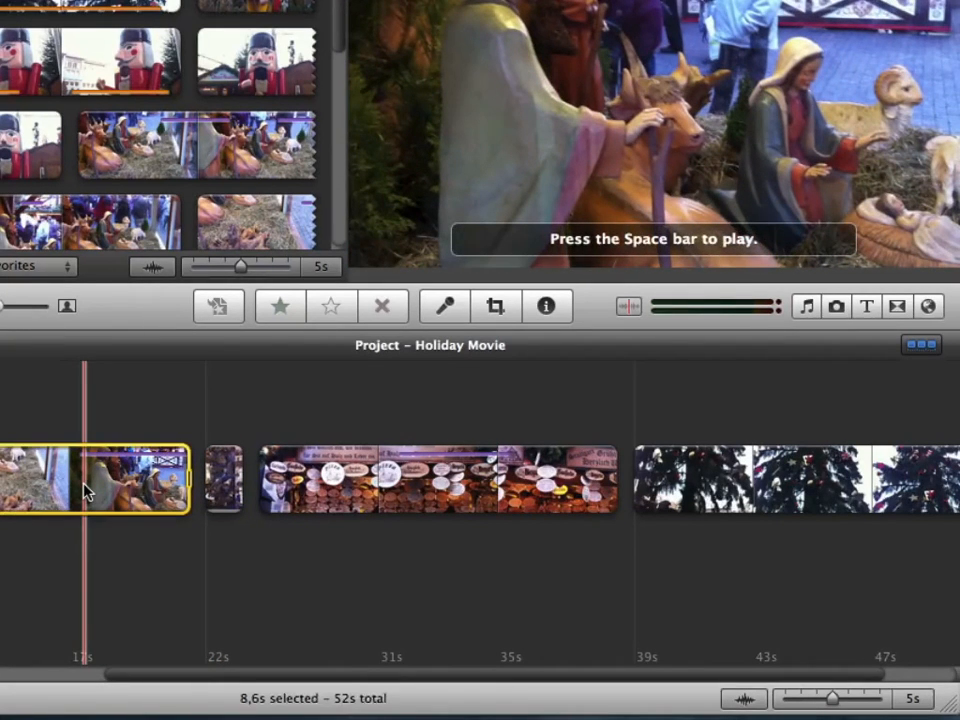
{"action": "left_click", "coordinate": [403, 493]}
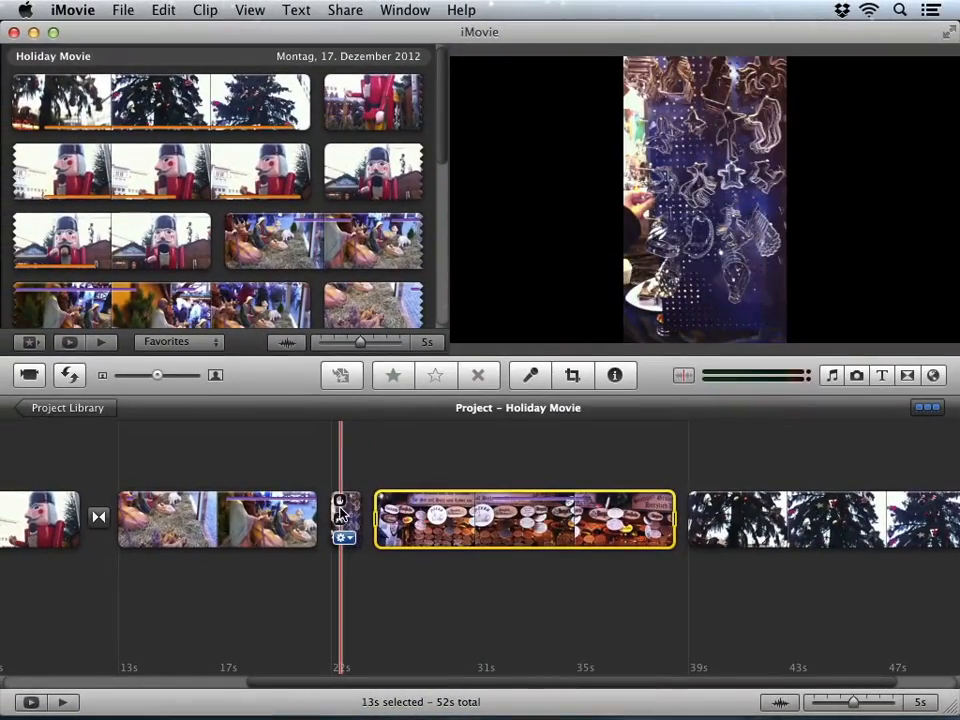
{"action": "left_click", "coordinate": [338, 514]}
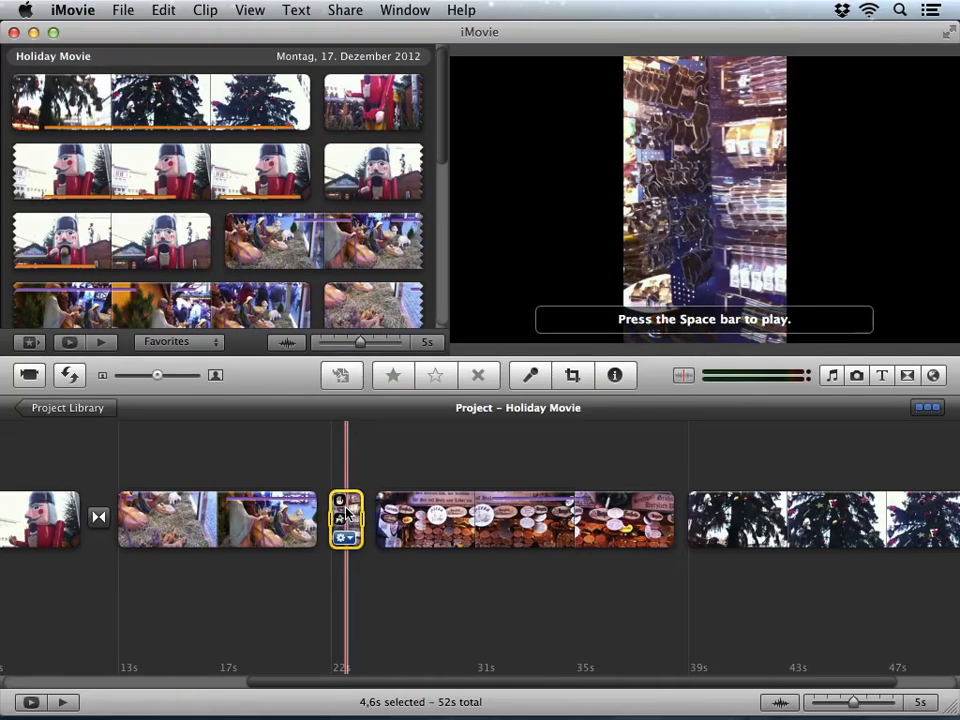
{"action": "left_click", "coordinate": [165, 10]}
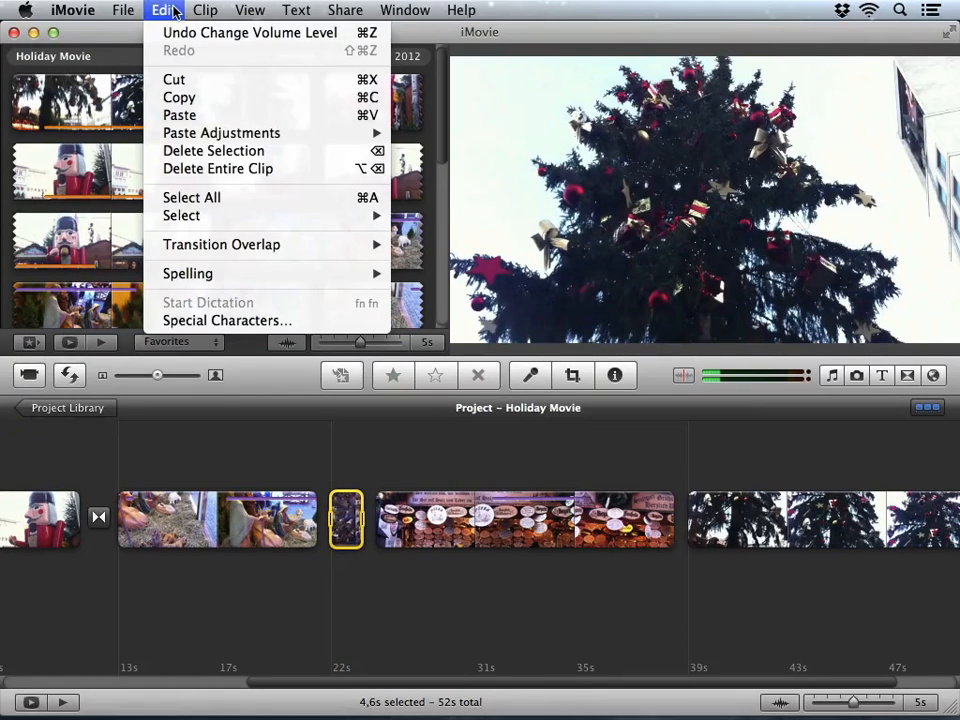
{"action": "left_click", "coordinate": [208, 98]}
Paste only the Speed adjustment onto both the nativity and wooden signs clips, play the result, and clear the selection.
{"action": "left_click", "coordinate": [225, 522]}
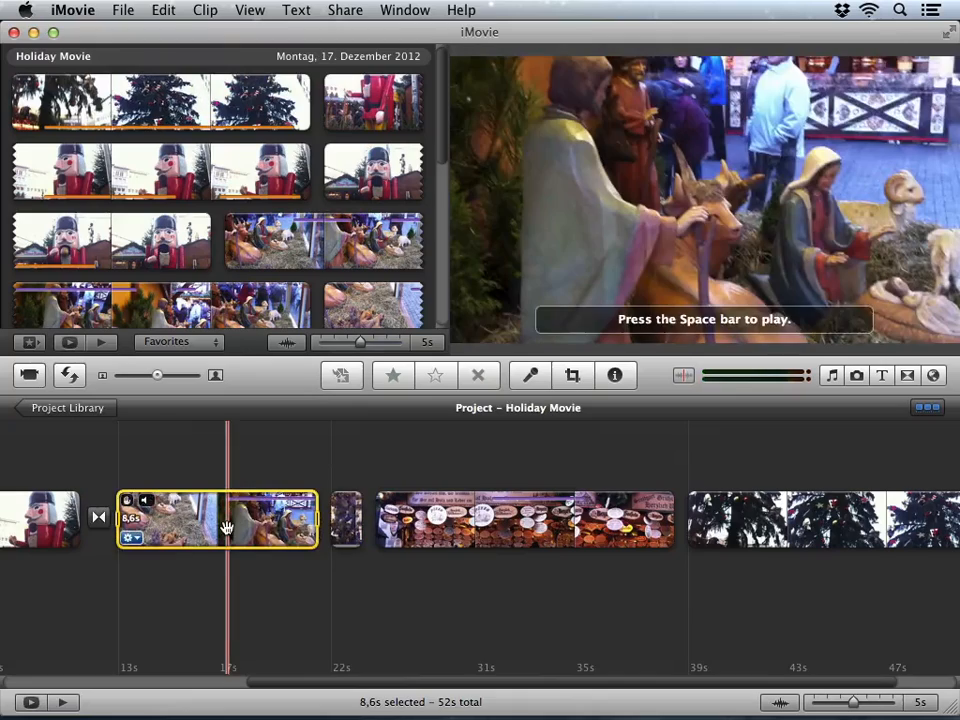
{"action": "left_click", "coordinate": [508, 525], "text": "super"}
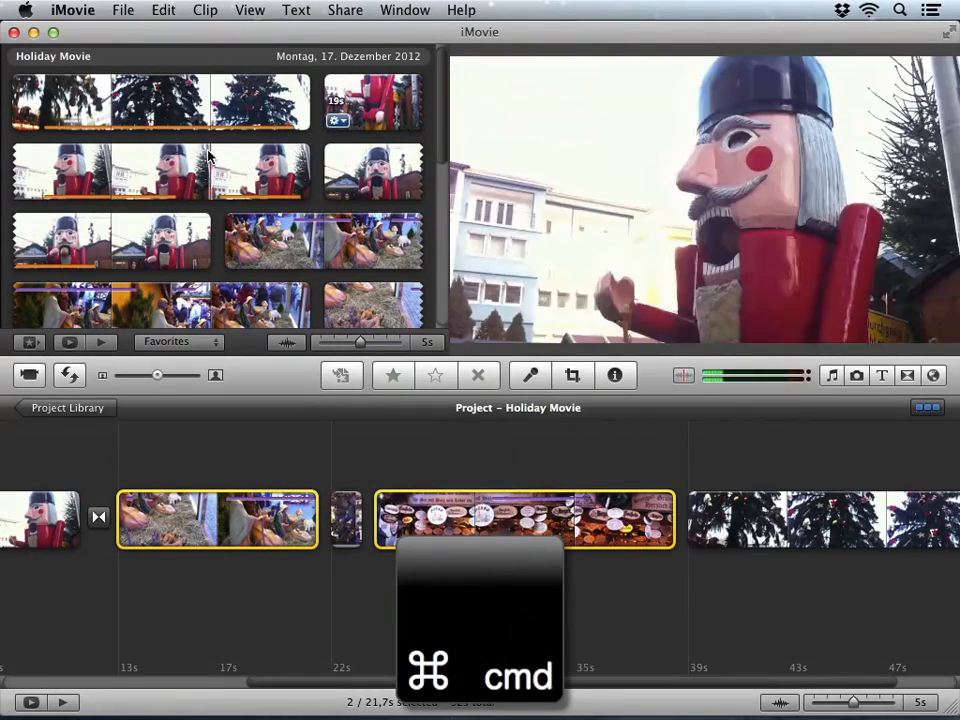
{"action": "left_click", "coordinate": [160, 10]}
{"action": "mouse_move", "coordinate": [192, 132]}
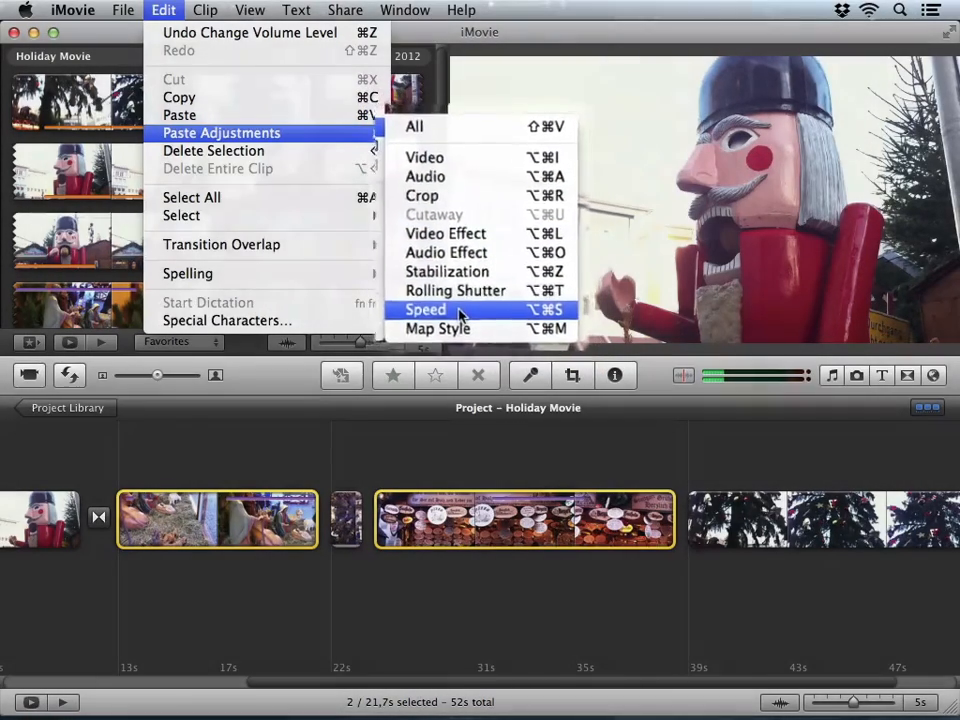
{"action": "left_click", "coordinate": [461, 320]}
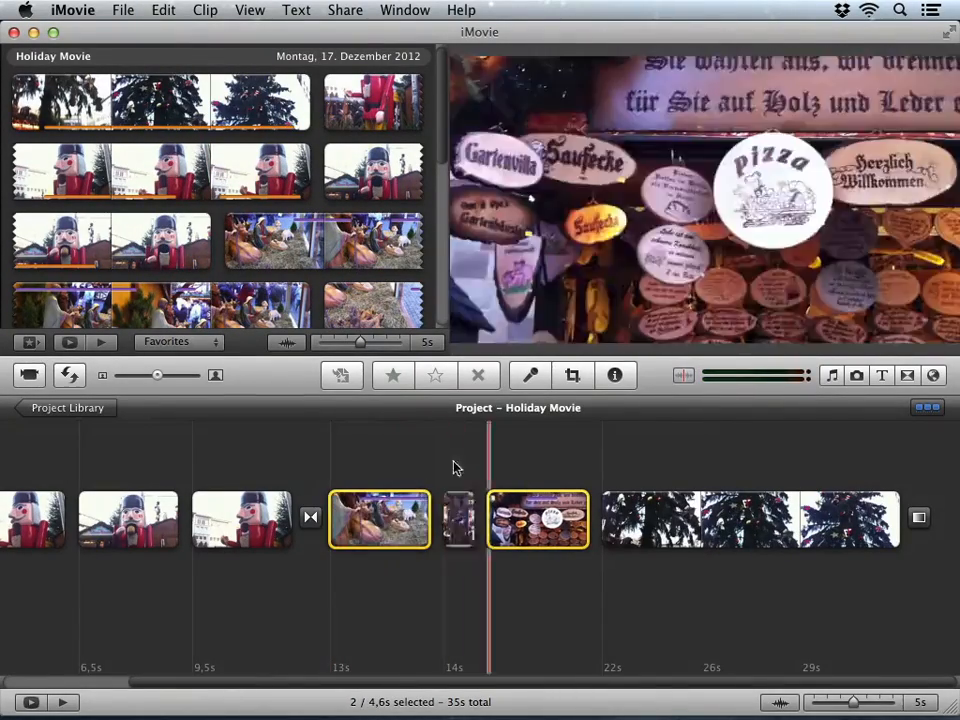
{"action": "key", "text": "space"}
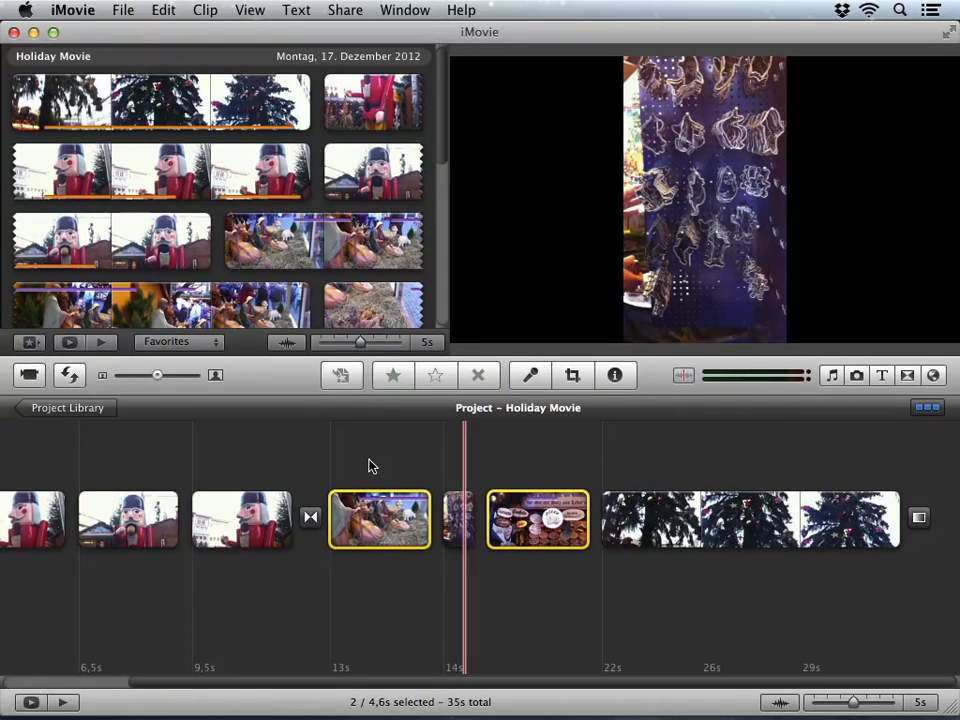
{"action": "left_click", "coordinate": [369, 465]}
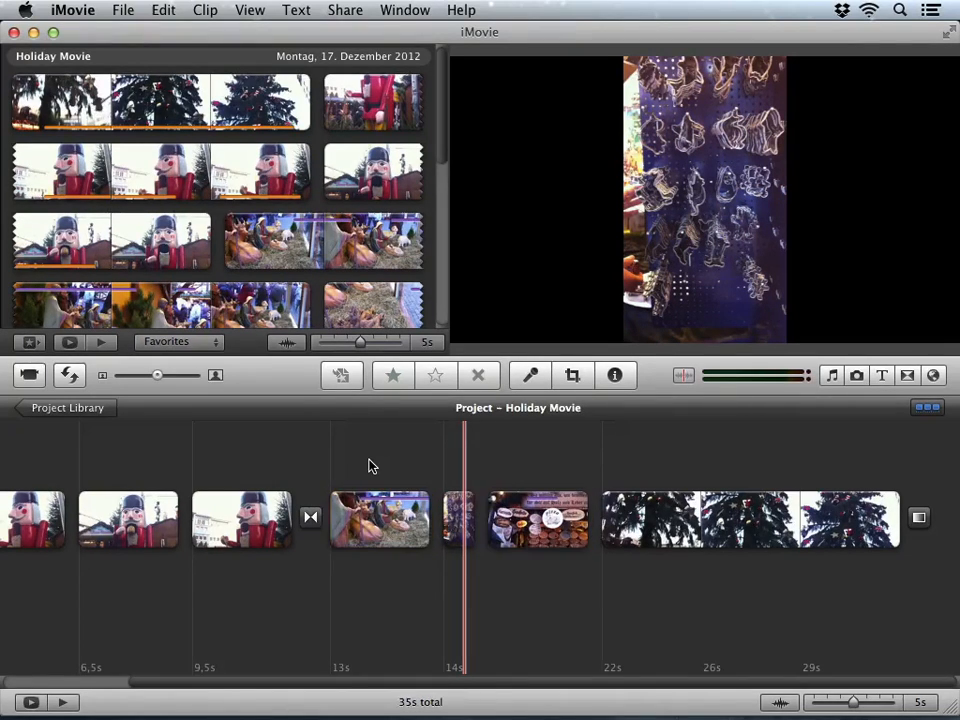
{"action": "left_click", "coordinate": [369, 465]}
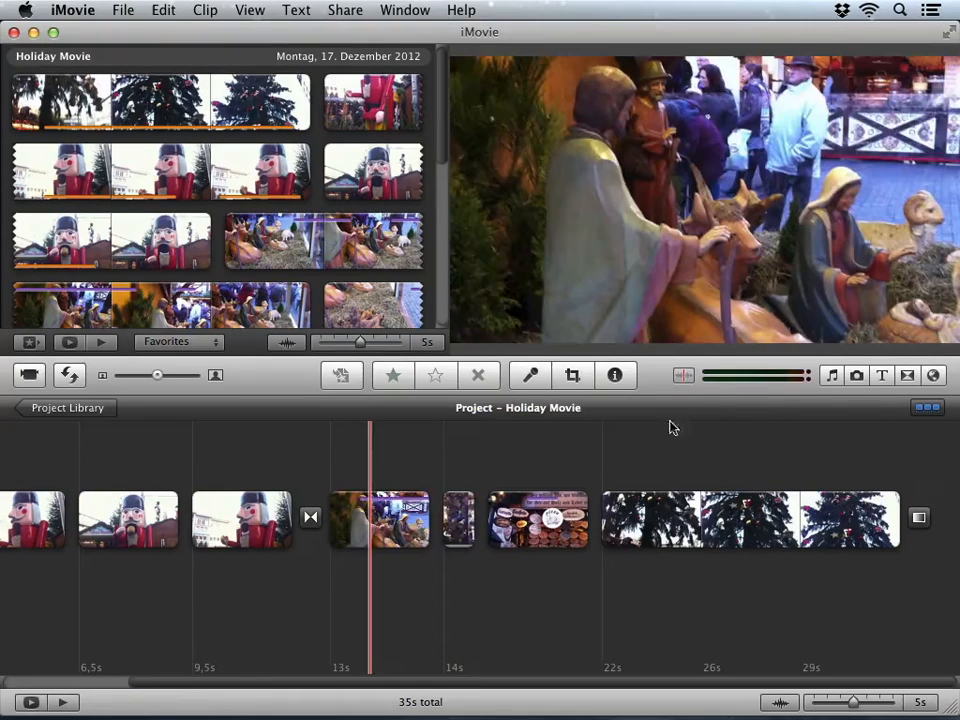
Add a Lower title over the nativity clip and set its text to "German Christmas Market".
{"action": "left_click", "coordinate": [883, 376]}
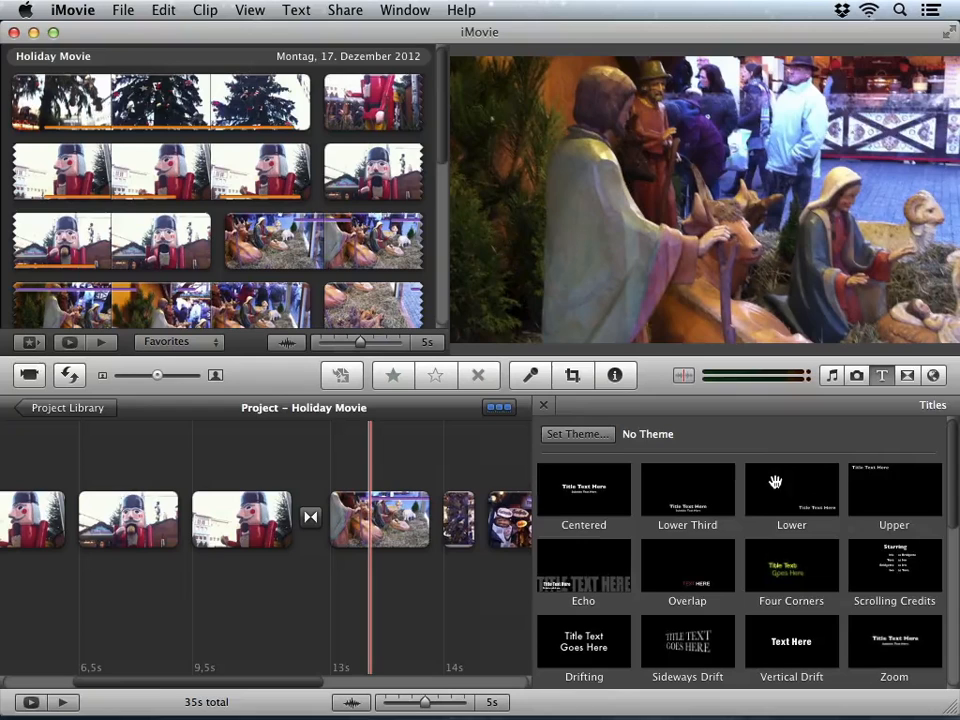
{"action": "left_click_drag", "start_coordinate": [775, 483], "coordinate": [381, 513]}
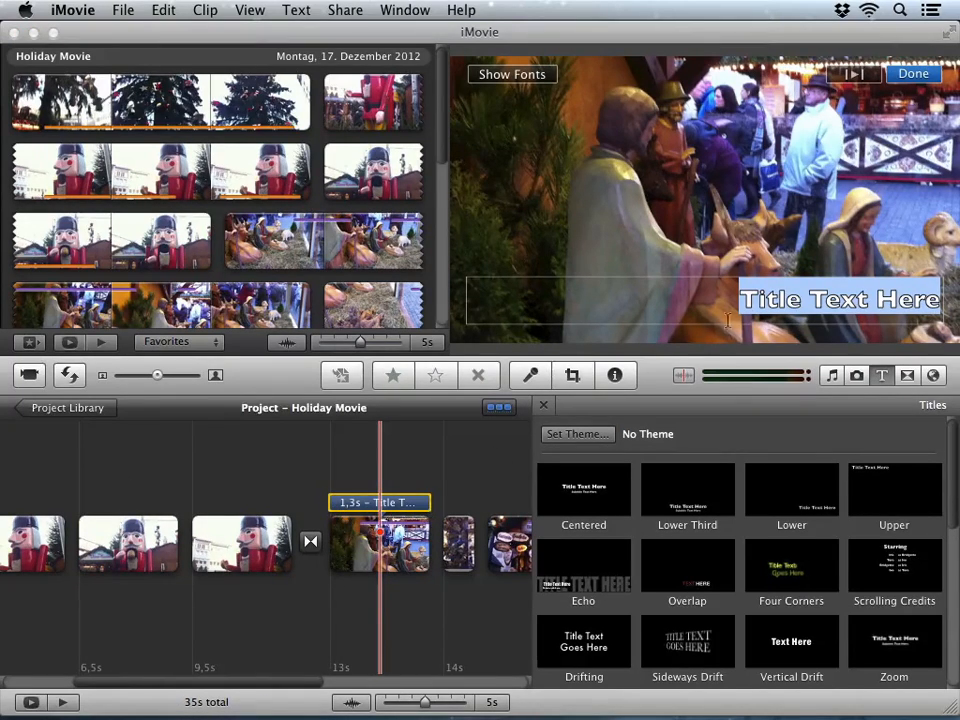
{"action": "left_click", "coordinate": [758, 303]}
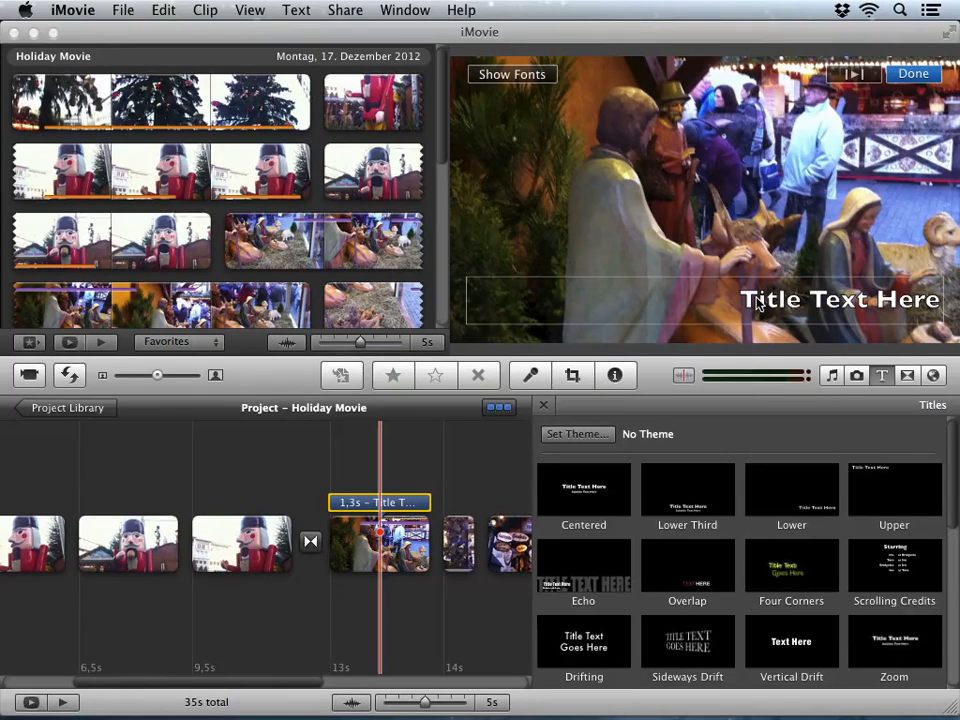
{"action": "key", "text": "super+a"}
{"action": "type", "text": "German Christmas Market"}
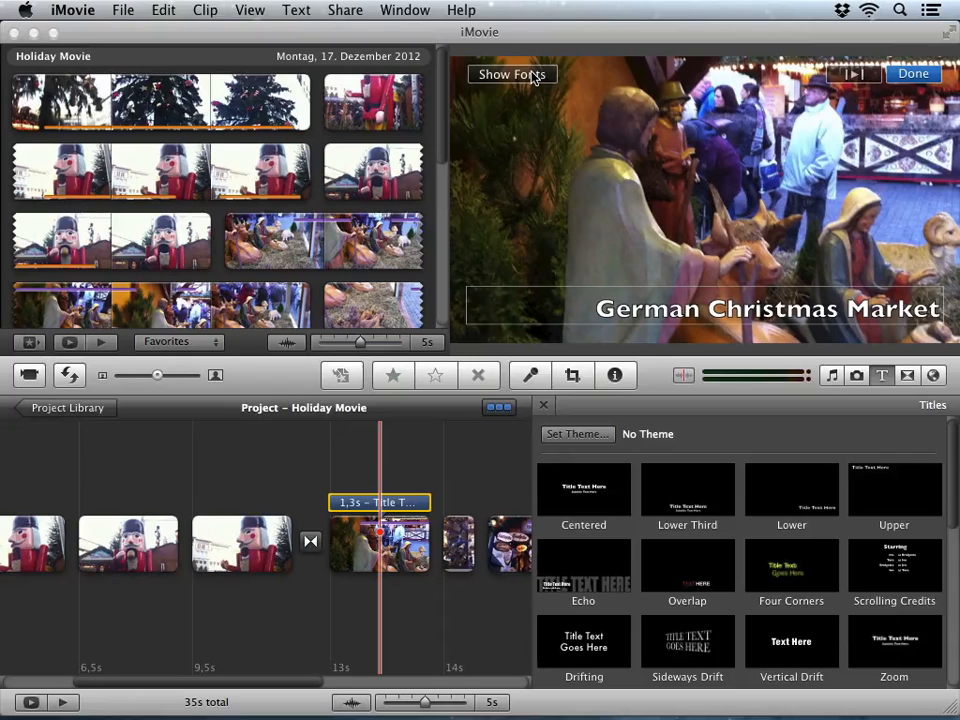
{"action": "left_click", "coordinate": [913, 73]}
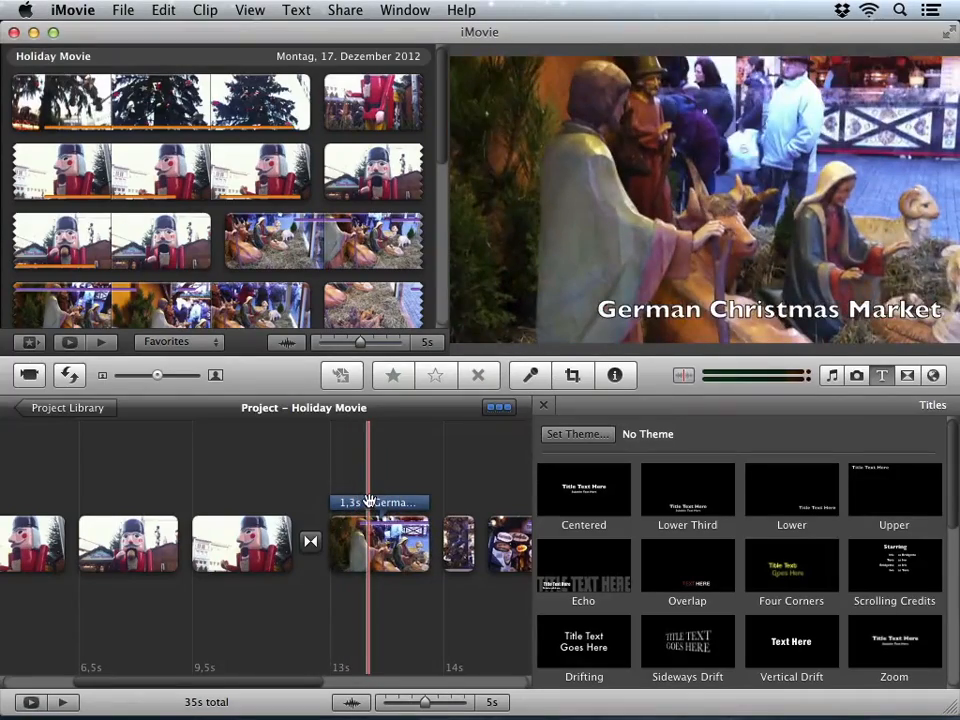
Stretch the German Christmas Market title to about 12 s, spanning from the nativity clip into the tree clip, and close the titles browser.
{"action": "left_click_drag", "start_coordinate": [369, 500], "coordinate": [694, 501]}
{"action": "left_click", "coordinate": [883, 380]}
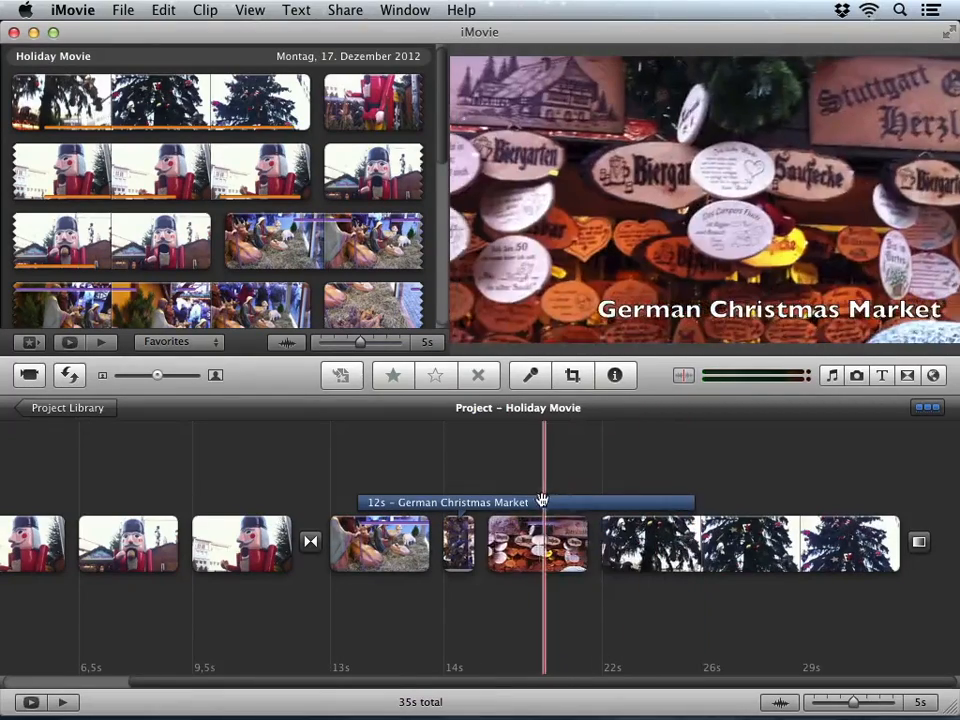
Change the German Christmas Market title's style from Lower to Pixie Dust and play the result from the nativity clip.
{"action": "left_click", "coordinate": [368, 505]}
{"action": "double_click", "coordinate": [368, 505]}
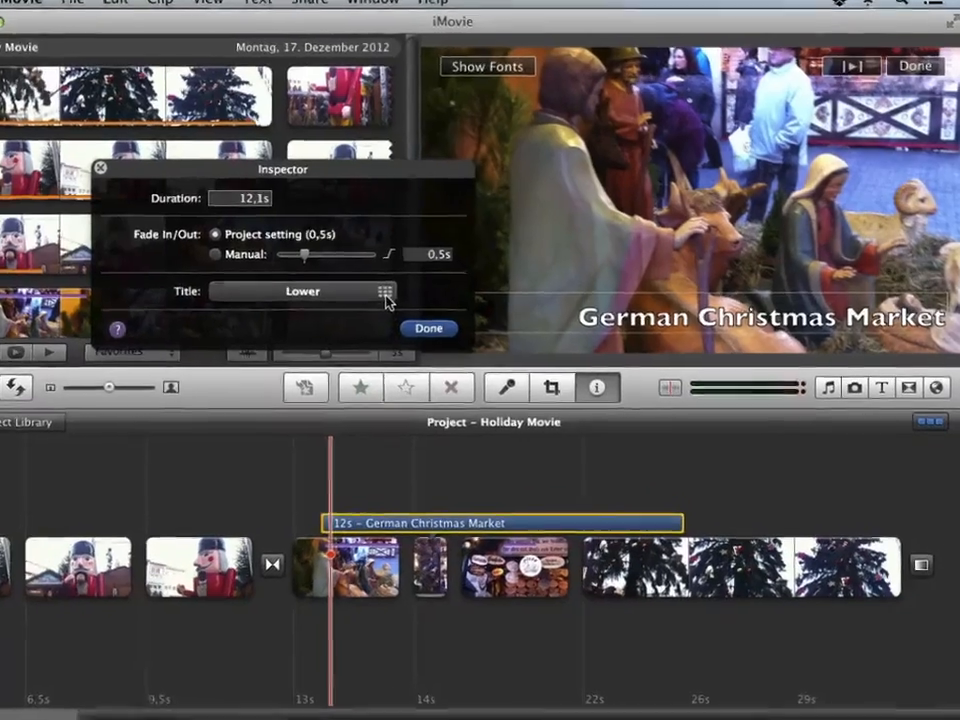
{"action": "left_click", "coordinate": [416, 288]}
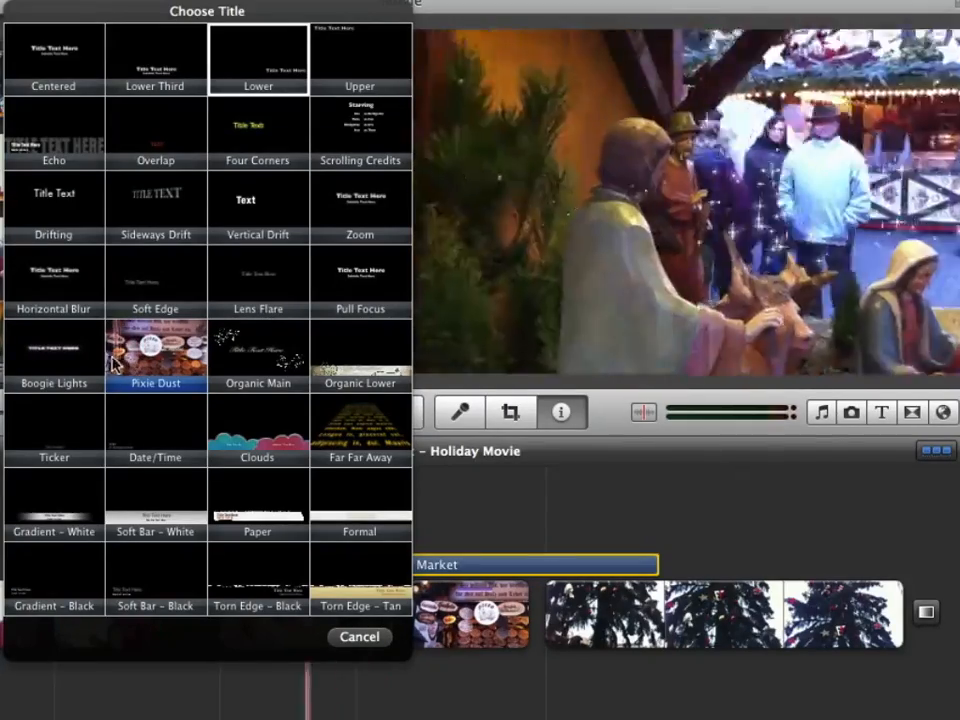
{"action": "left_click", "coordinate": [130, 365]}
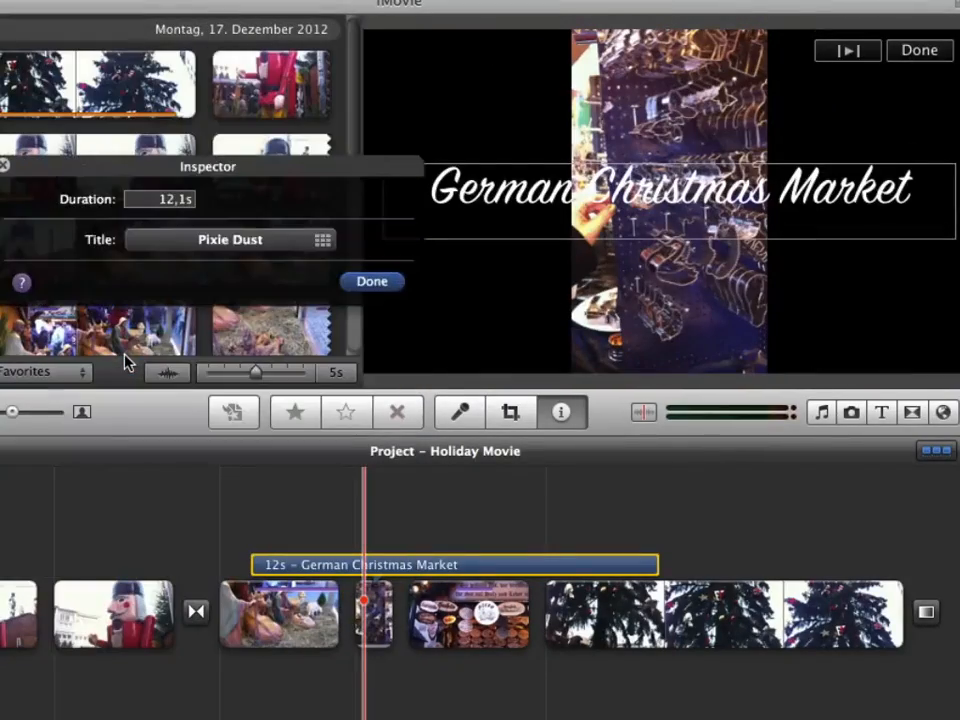
{"action": "left_click", "coordinate": [377, 289]}
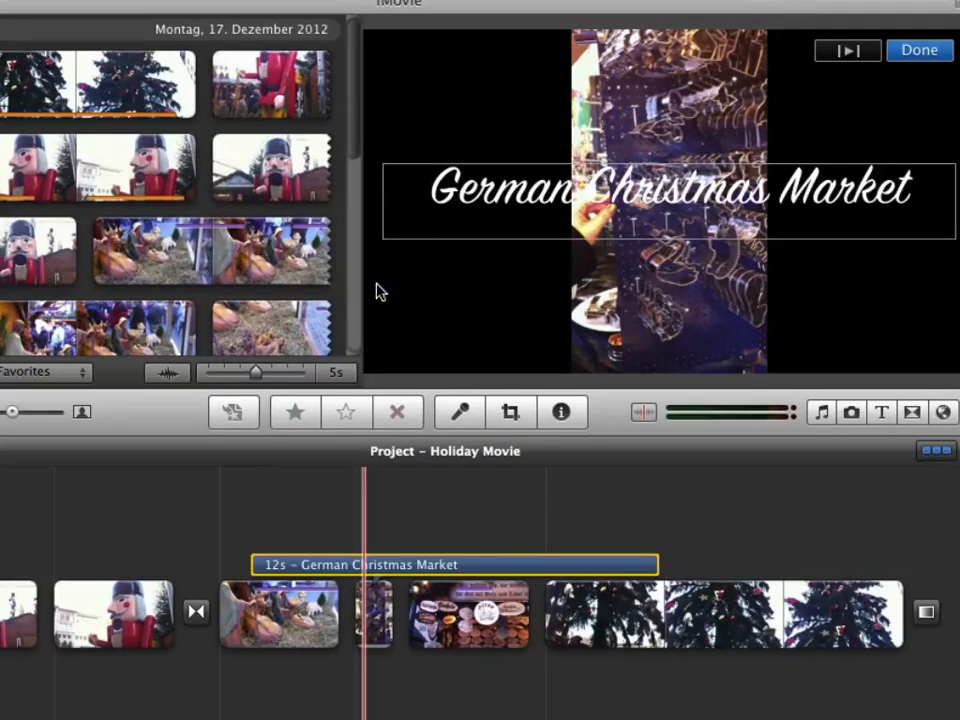
{"action": "left_click", "coordinate": [238, 527]}
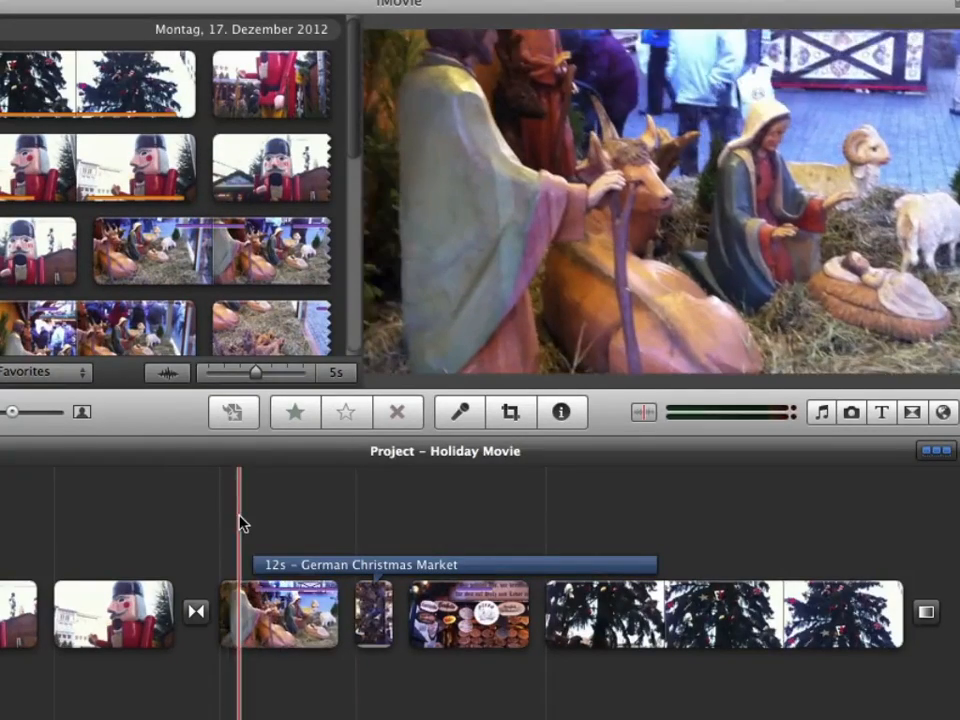
{"action": "key", "text": "space"}
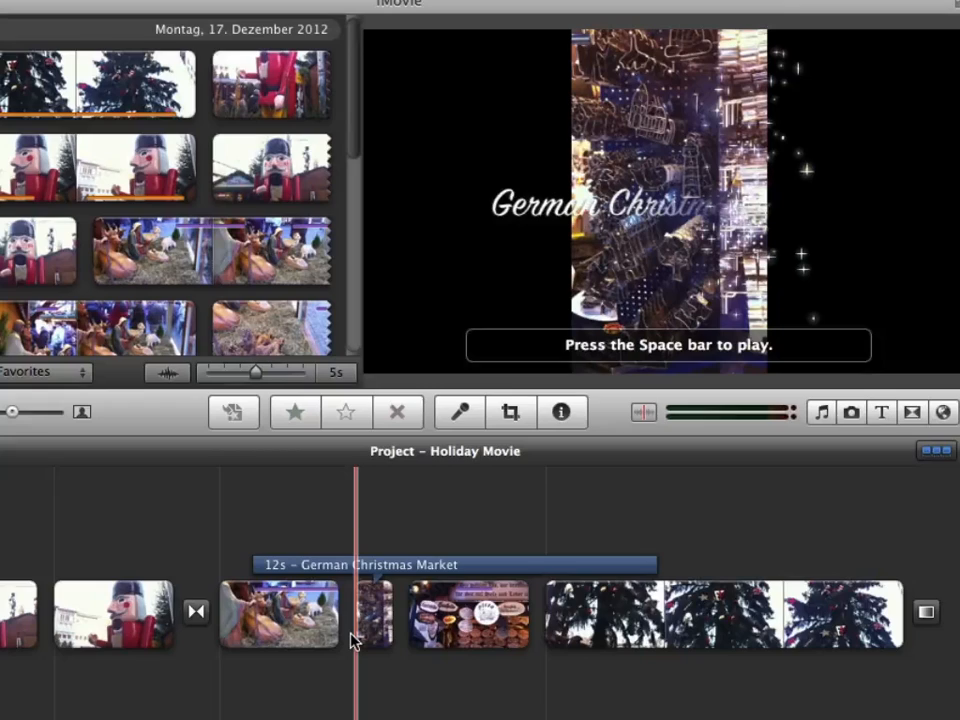
Crop the cookie cutter clip to the full width of its upper middle area so it fills the frame.
{"action": "mouse_move", "coordinate": [358, 634]}
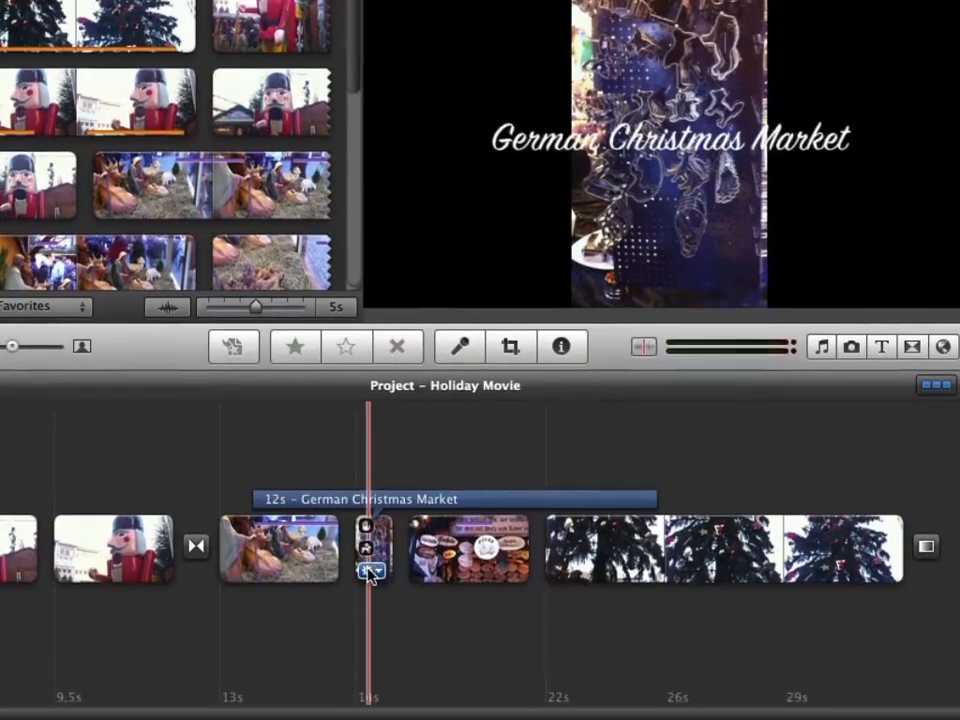
{"action": "left_click", "coordinate": [370, 634]}
{"action": "left_click", "coordinate": [454, 657]}
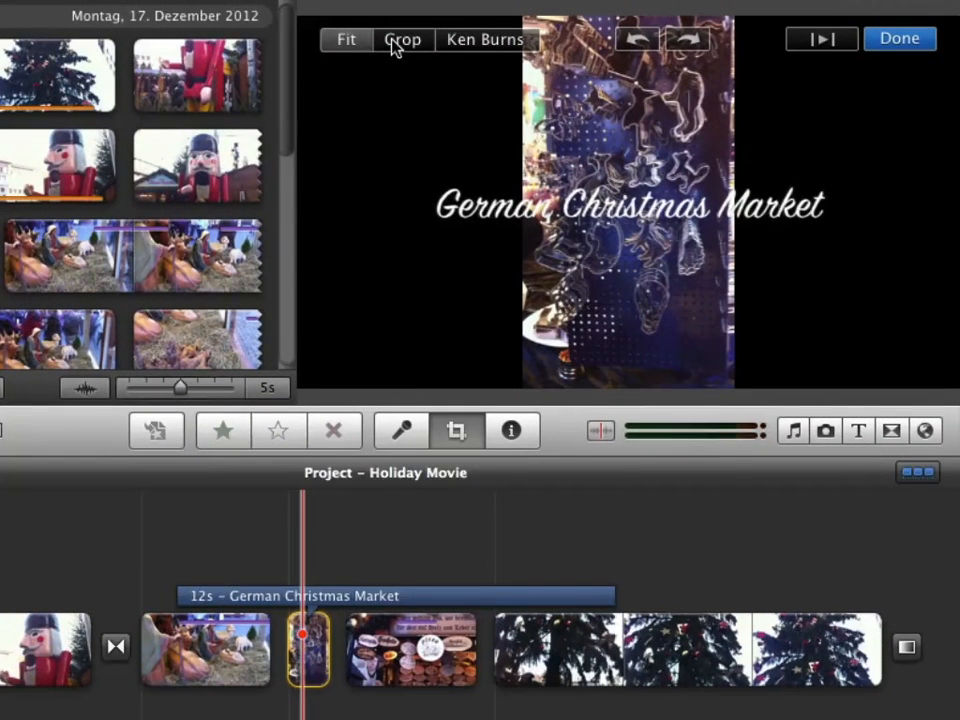
{"action": "left_click", "coordinate": [397, 40]}
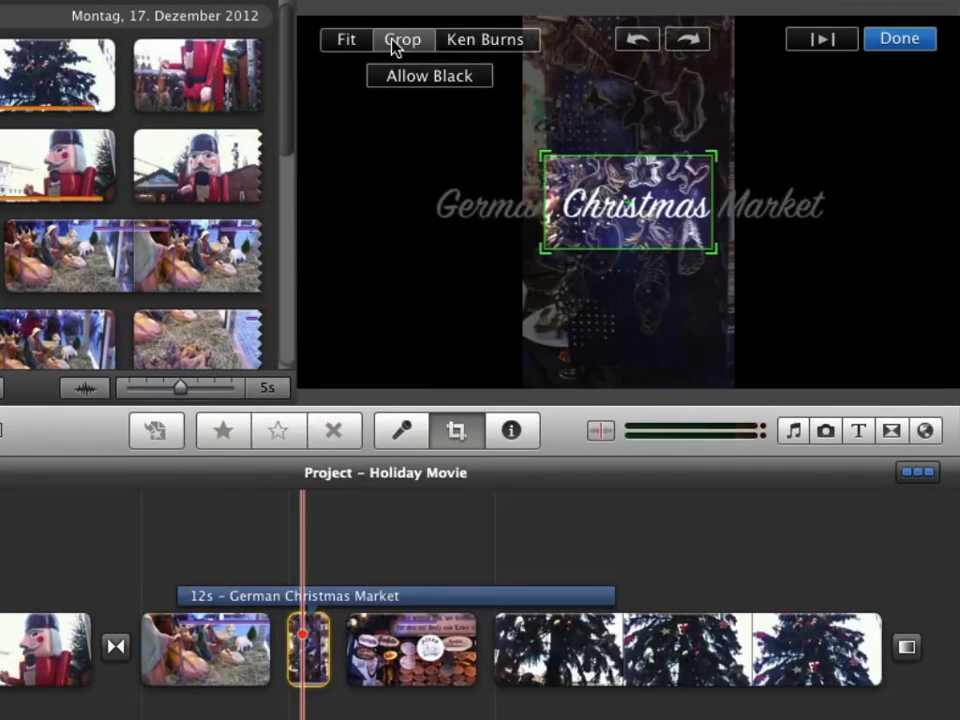
{"action": "left_click_drag", "start_coordinate": [600, 169], "coordinate": [577, 159]}
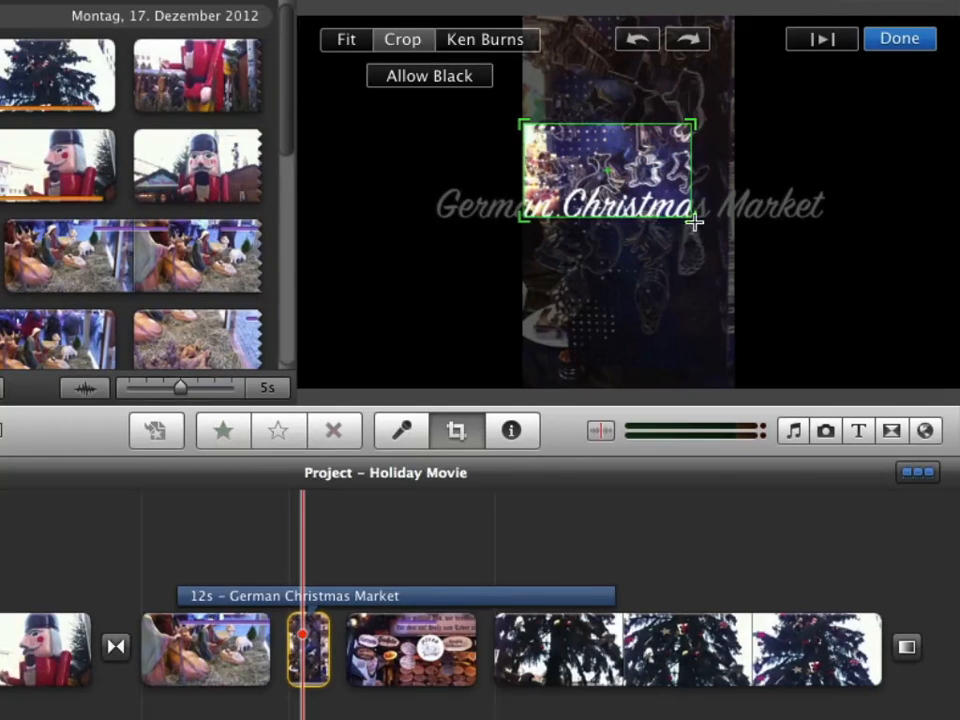
{"action": "left_click_drag", "start_coordinate": [694, 215], "coordinate": [771, 317]}
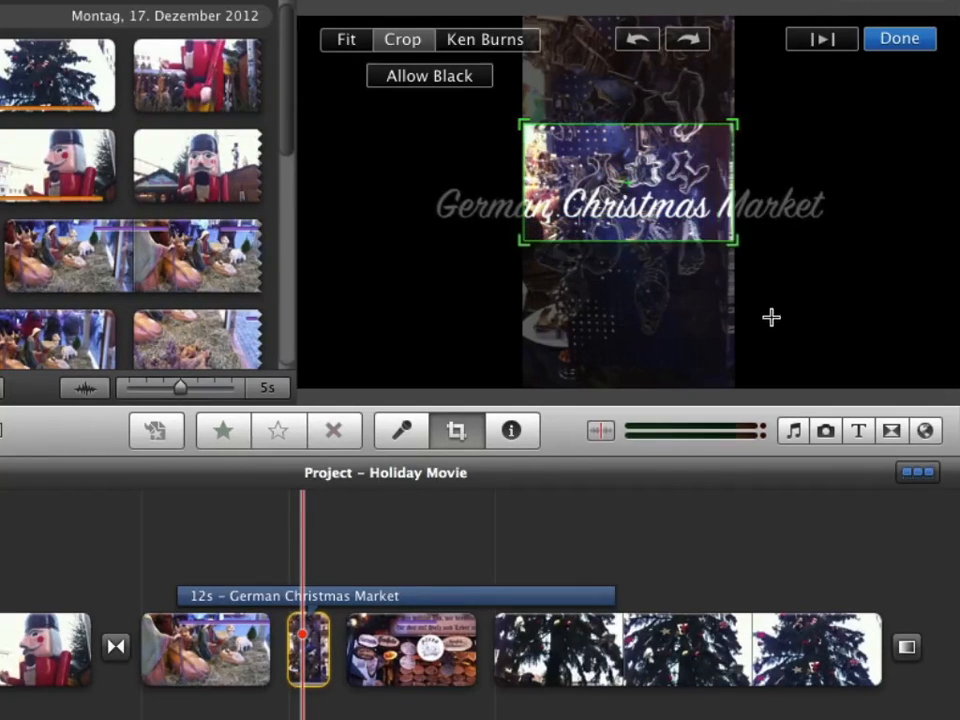
{"action": "left_click", "coordinate": [904, 40]}
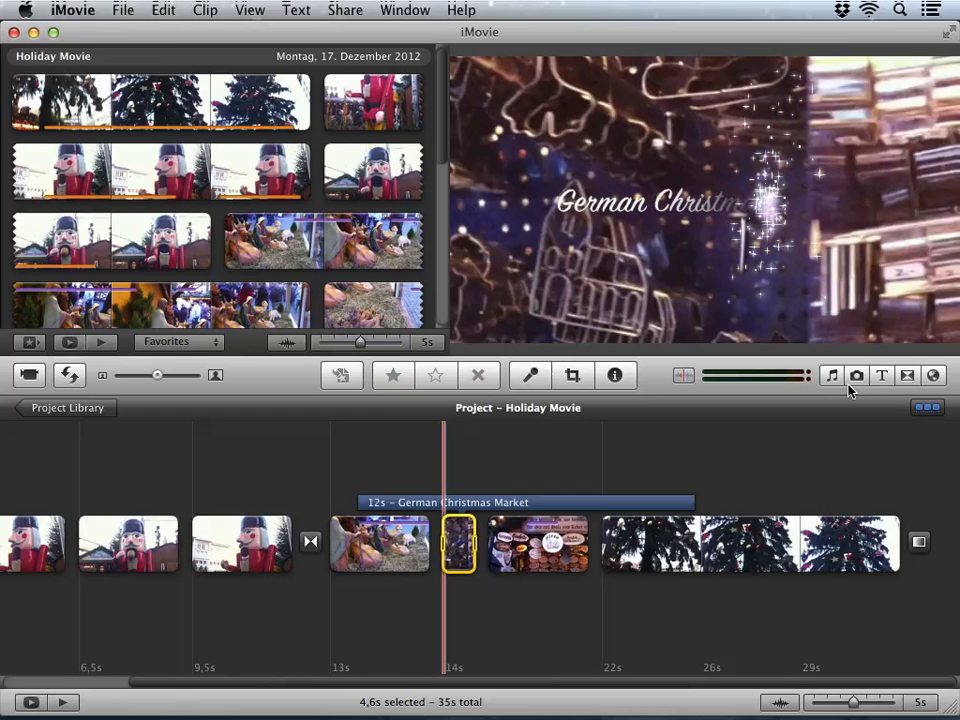
Add the iTunes song Goof as background music for the whole project.
{"action": "left_click", "coordinate": [832, 377]}
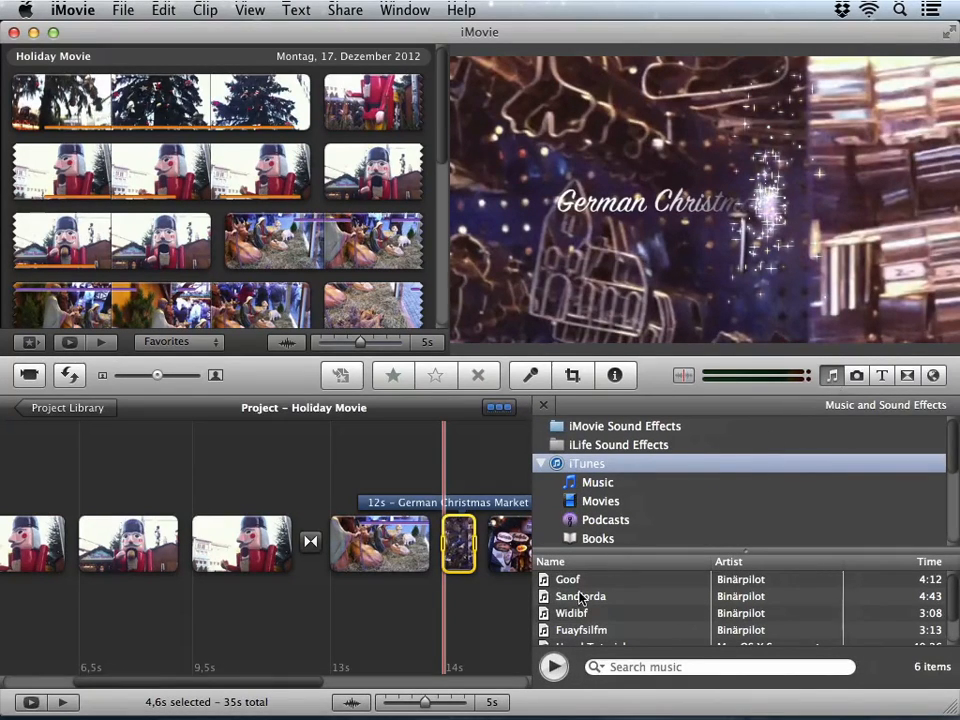
{"action": "scroll", "coordinate": [231, 643], "scroll_direction": "left", "scroll_amount": 3}
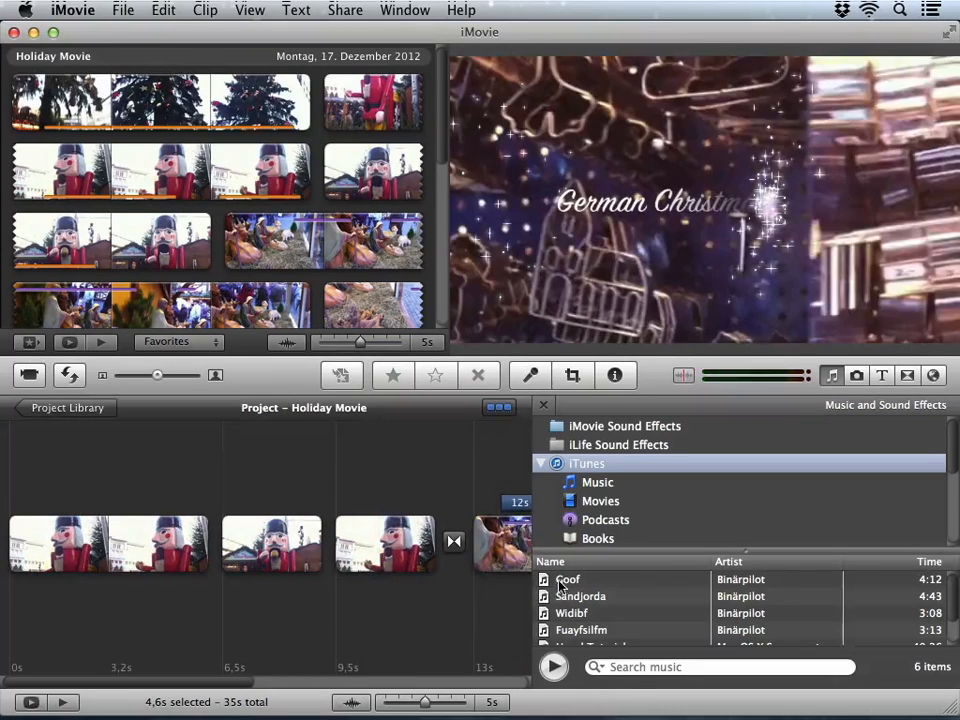
{"action": "left_click_drag", "start_coordinate": [542, 600], "coordinate": [141, 502]}
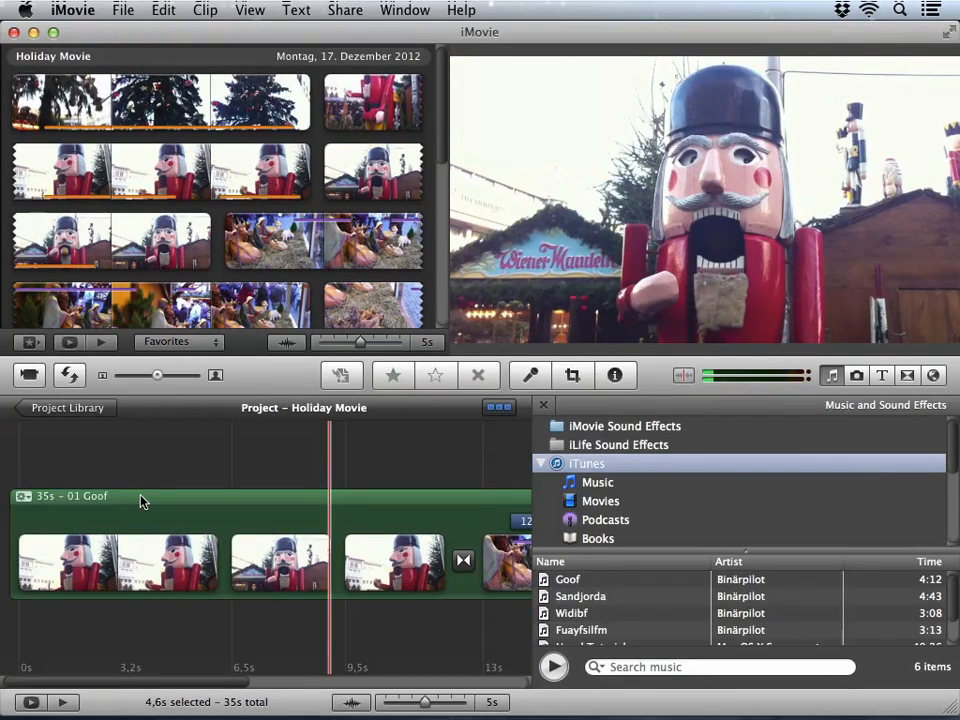
Delete the Goof background music from the project and close the music browser.
{"action": "left_click", "coordinate": [154, 499]}
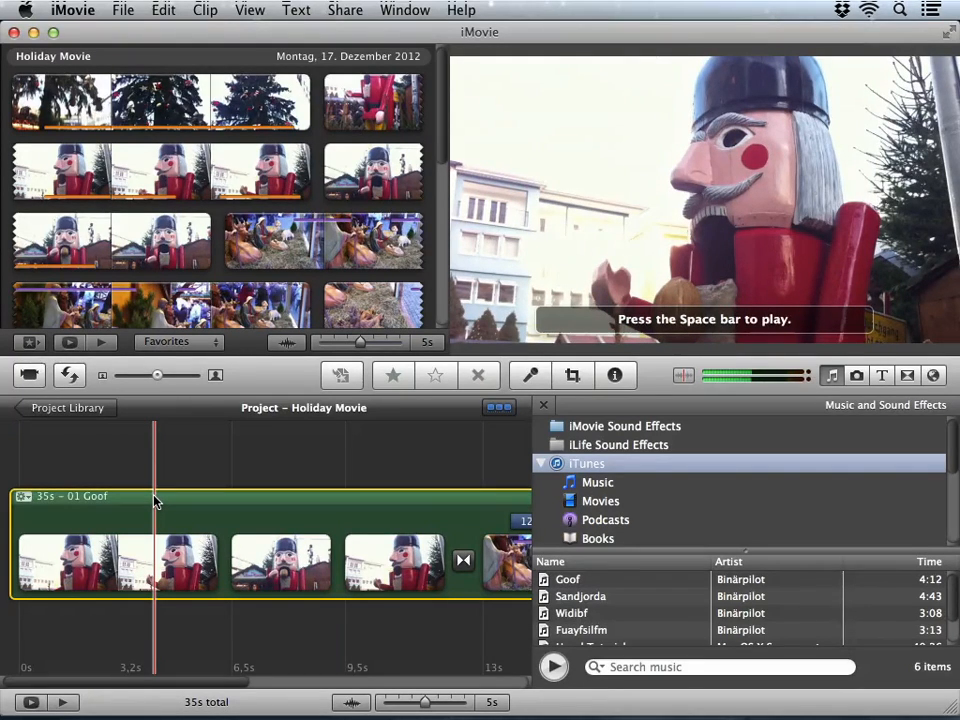
{"action": "key", "text": "Delete"}
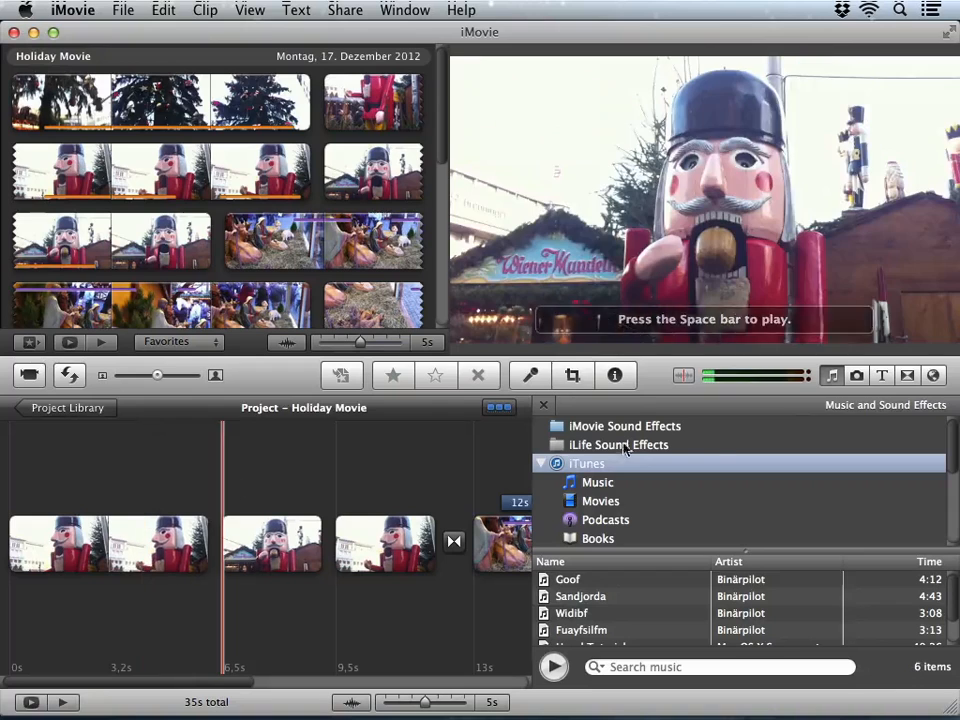
{"action": "left_click", "coordinate": [830, 377]}
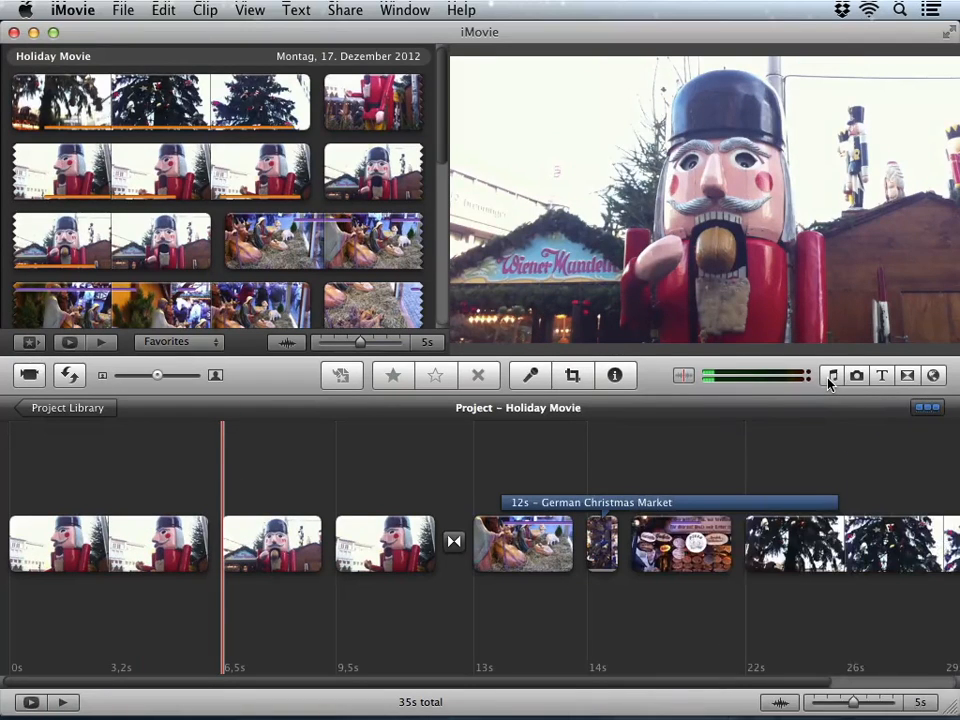
{"action": "left_click", "coordinate": [830, 377]}
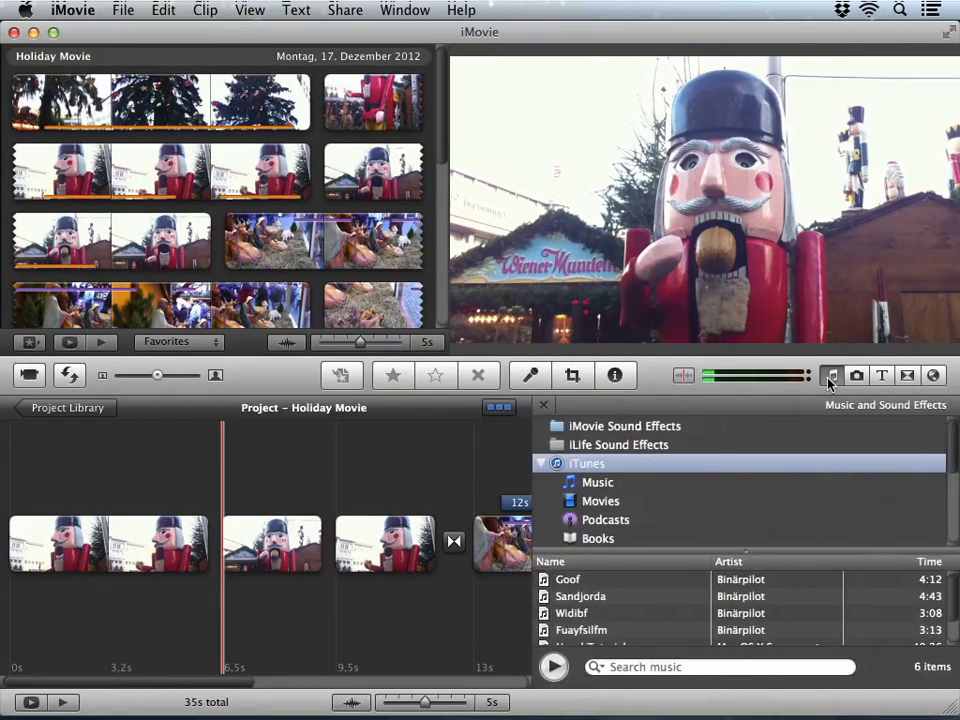
{"action": "left_click", "coordinate": [829, 379]}
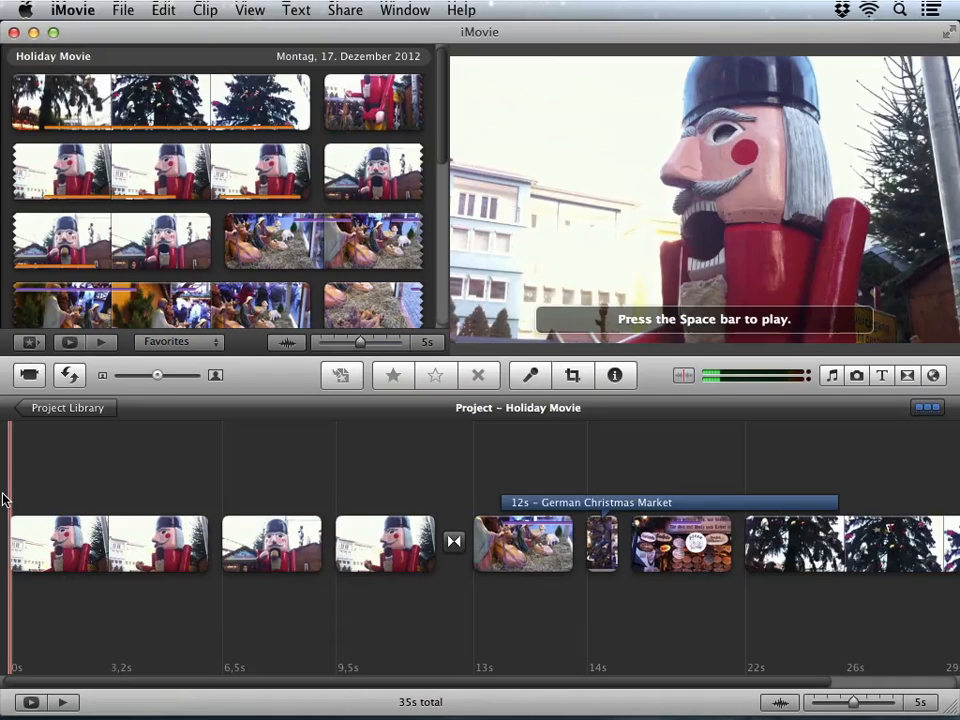
Record a voiceover of about 6.3 s from the Fast Track input, starting at the first nutcracker clip, and close the voiceover settings.
{"action": "left_click", "coordinate": [536, 383]}
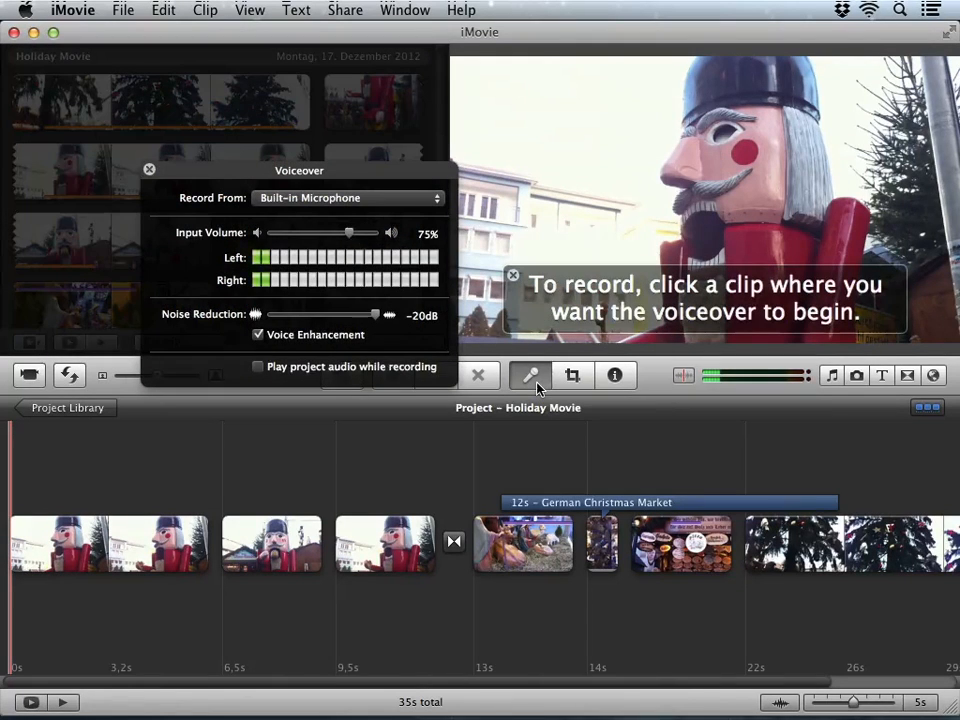
{"action": "left_click", "coordinate": [295, 213]}
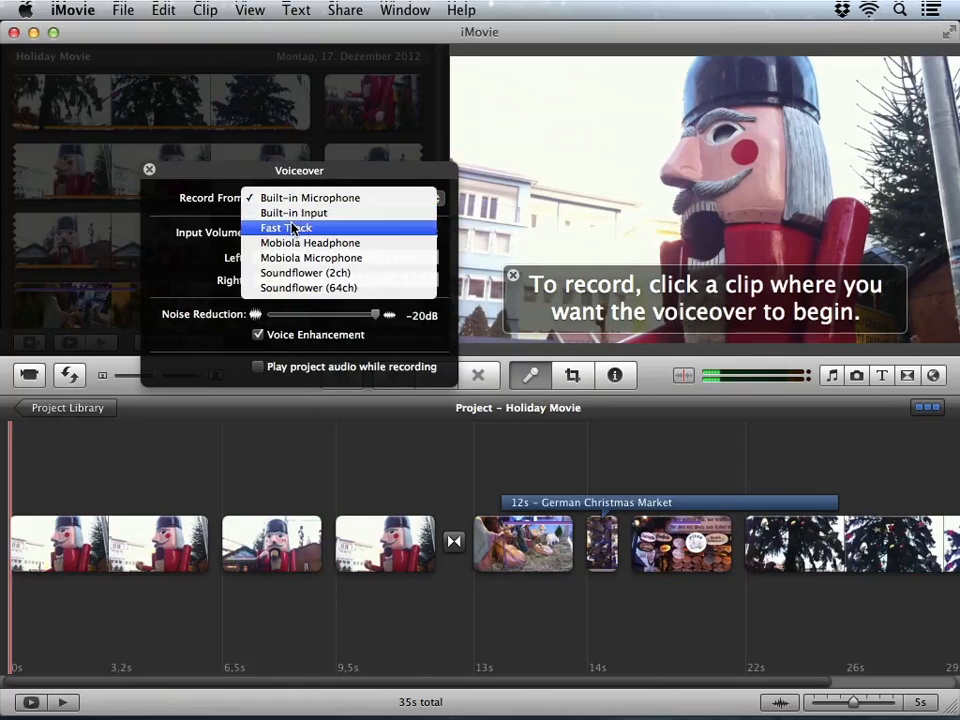
{"action": "left_click", "coordinate": [295, 228]}
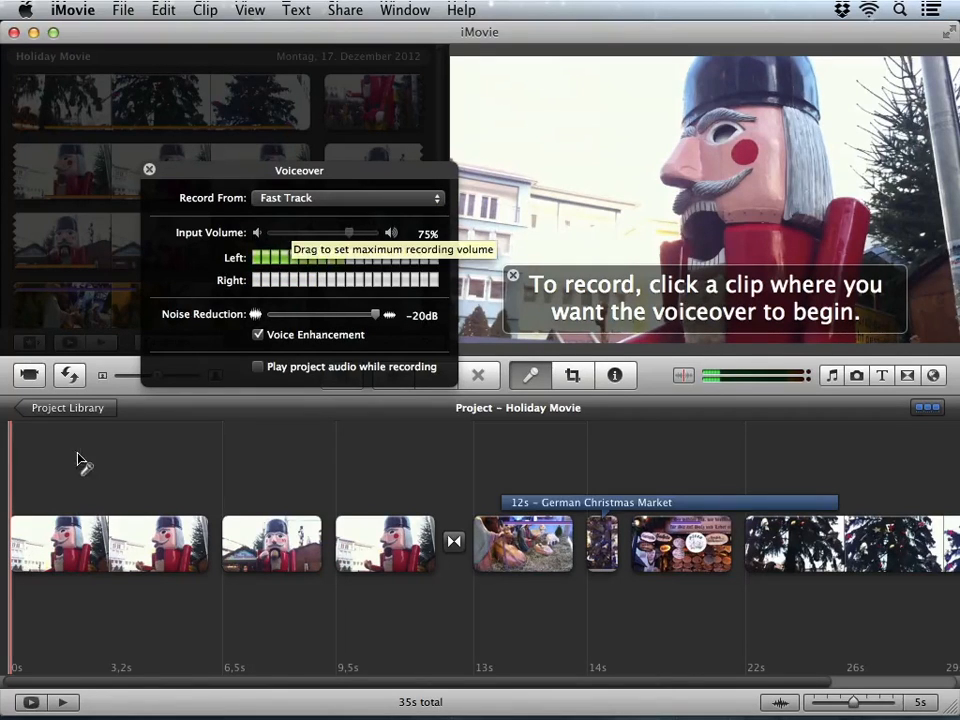
{"action": "left_click", "coordinate": [20, 548]}
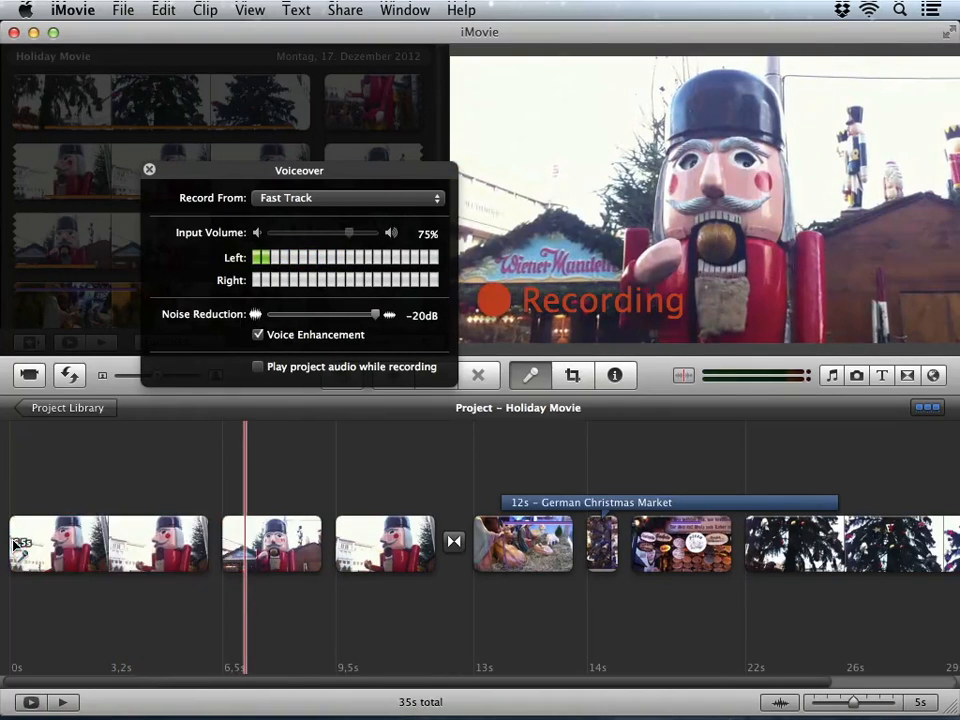
{"action": "left_click", "coordinate": [18, 545]}
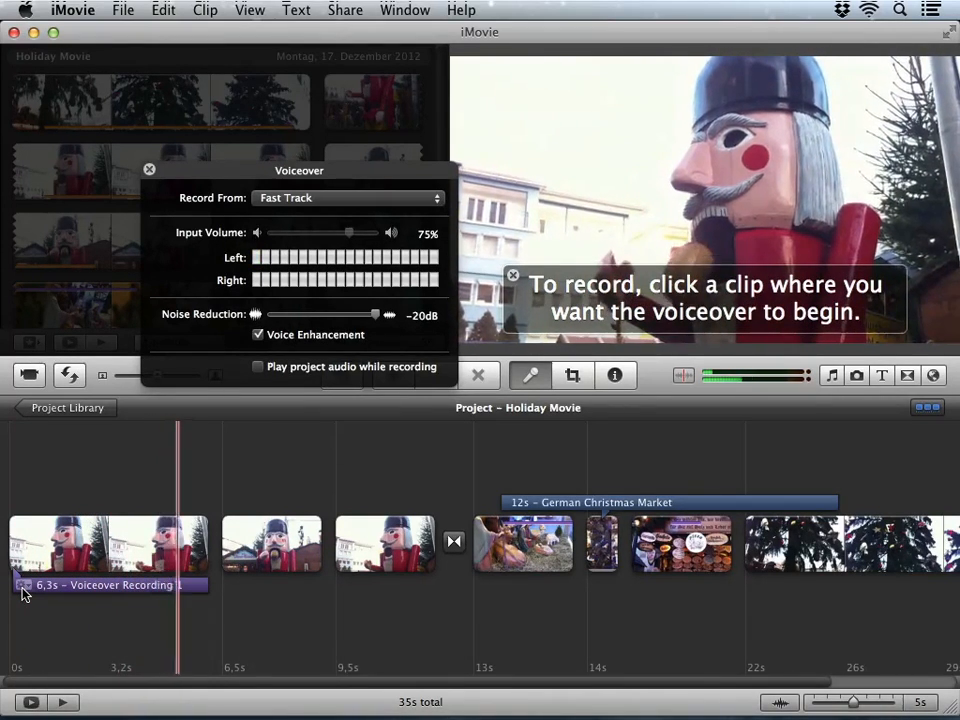
{"action": "key", "text": "Escape"}
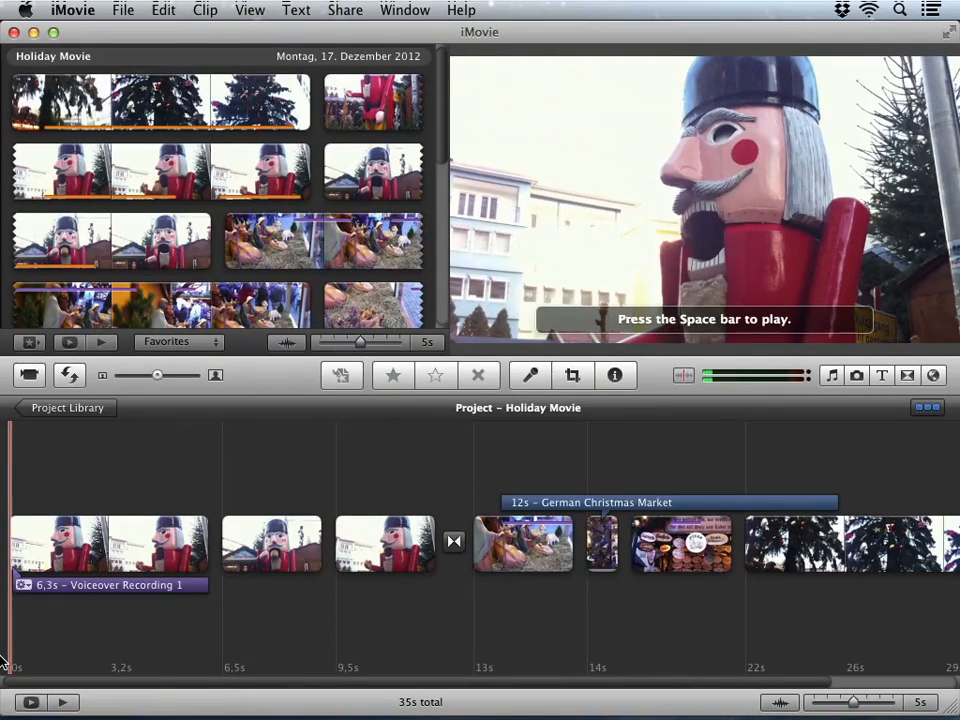
Auto-adjust the cookie cutter clip's video, set the lower level to 5%, and reduce the upper level slightly.
{"action": "left_click", "coordinate": [598, 564]}
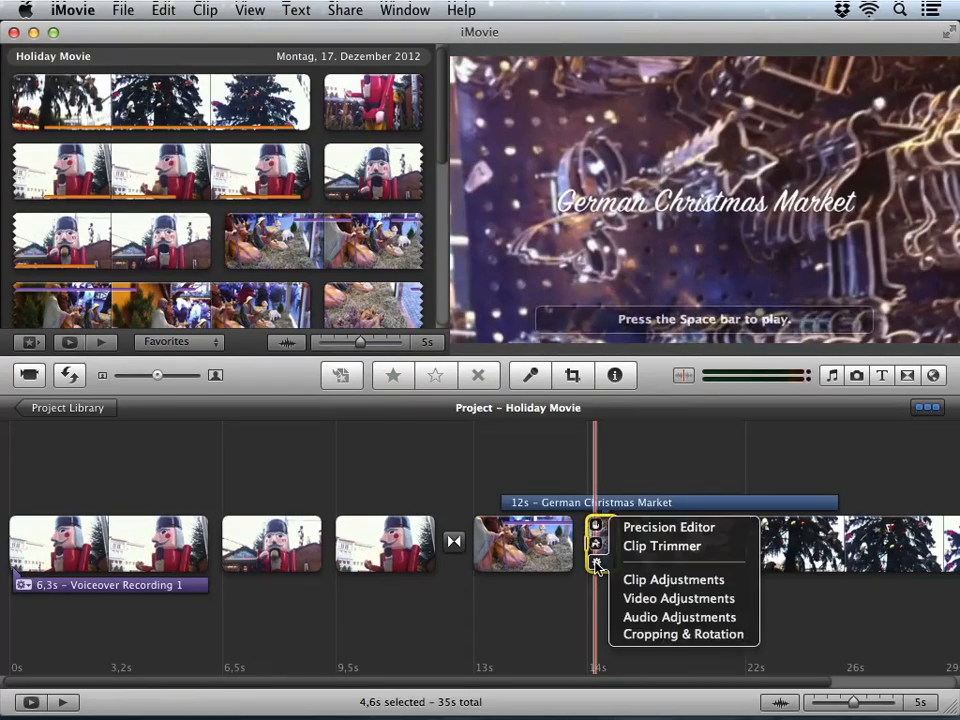
{"action": "left_click", "coordinate": [667, 599]}
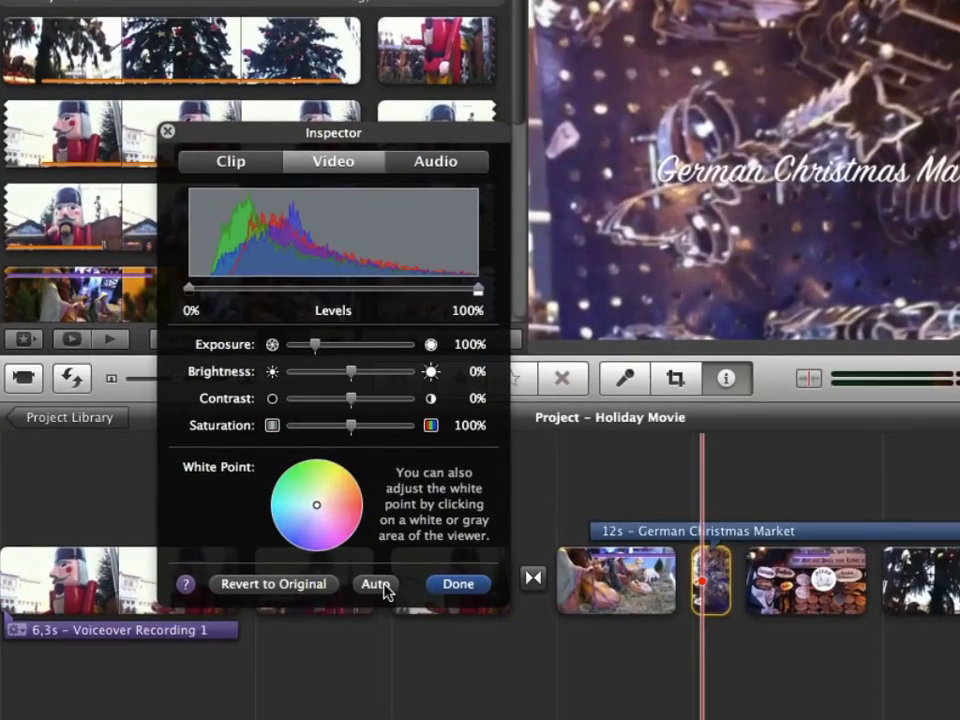
{"action": "left_click", "coordinate": [384, 587]}
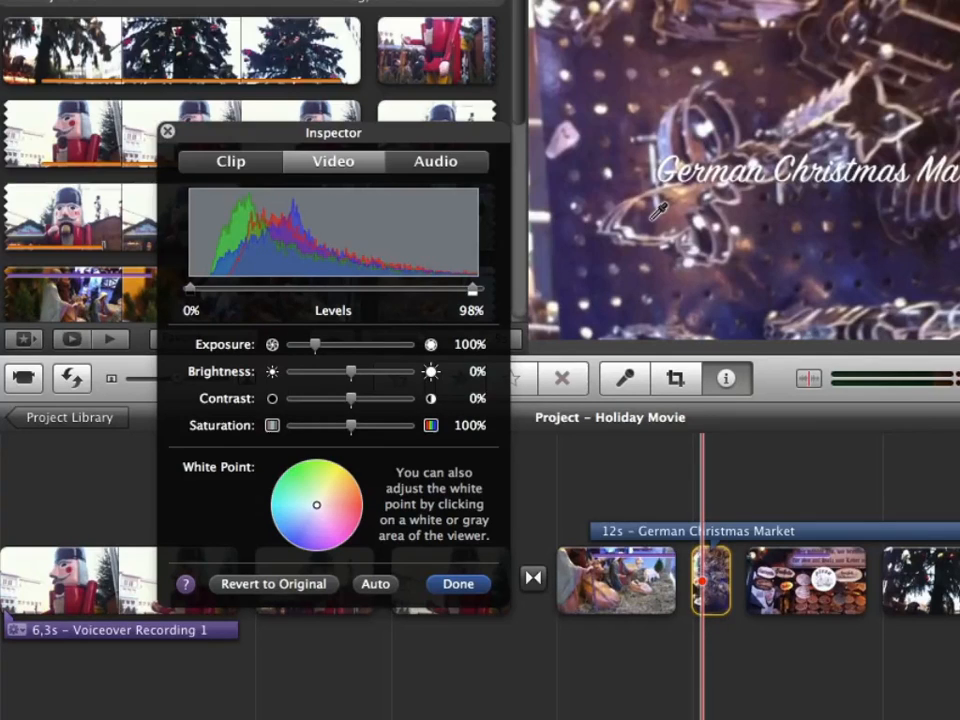
{"action": "left_click_drag", "start_coordinate": [189, 291], "coordinate": [205, 294]}
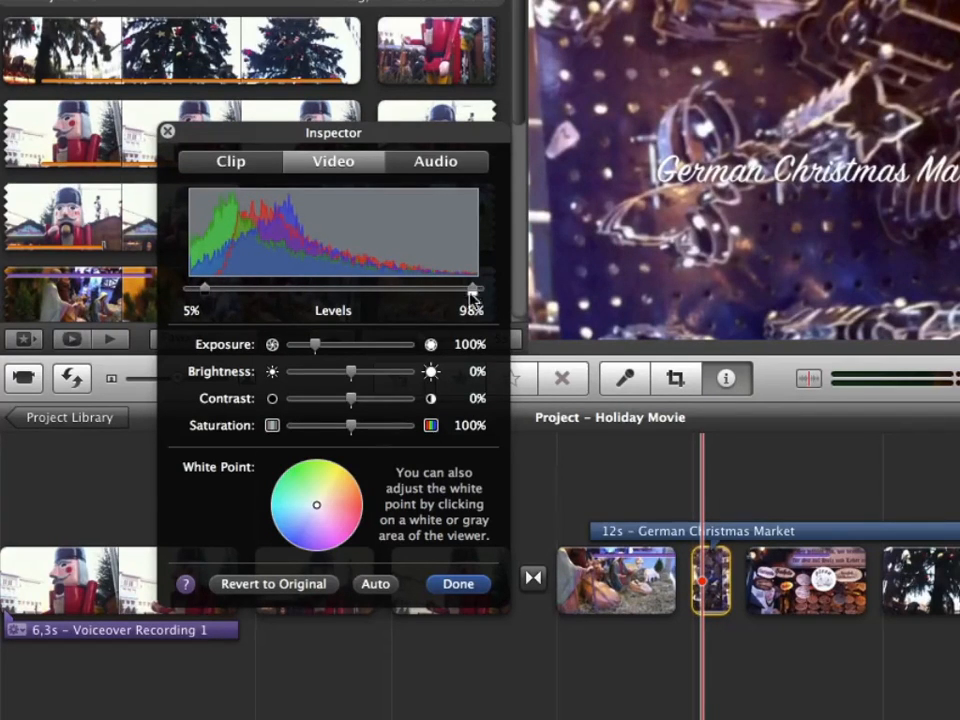
{"action": "left_click_drag", "start_coordinate": [472, 290], "coordinate": [452, 290]}
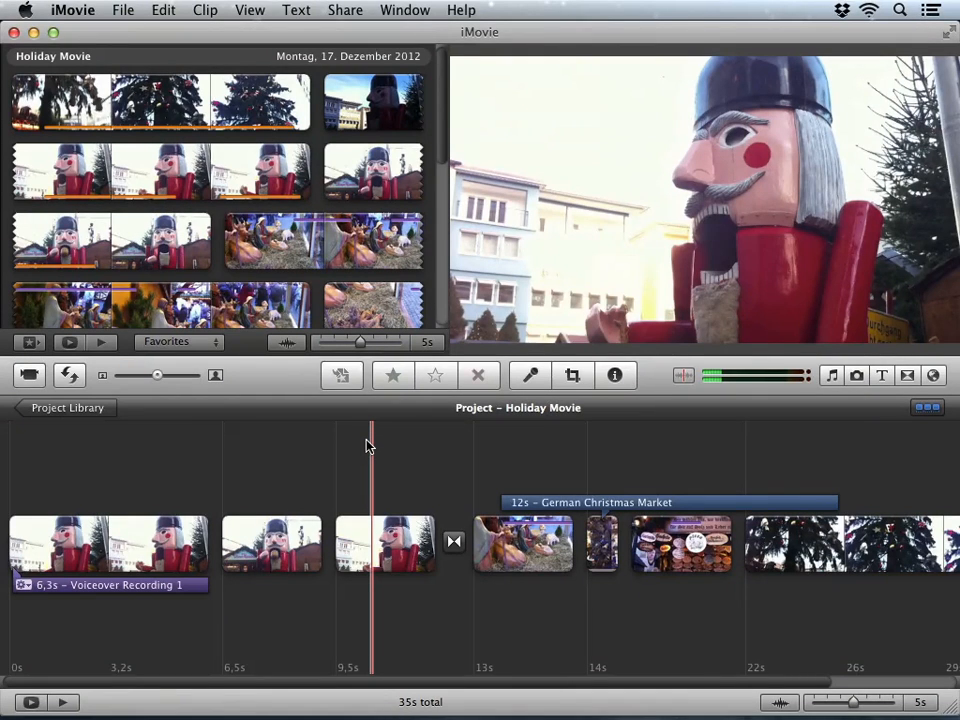
Review the size options for exporting the movie, leave them without exporting, and view the available sharing destinations.
{"action": "left_click", "coordinate": [352, 10]}
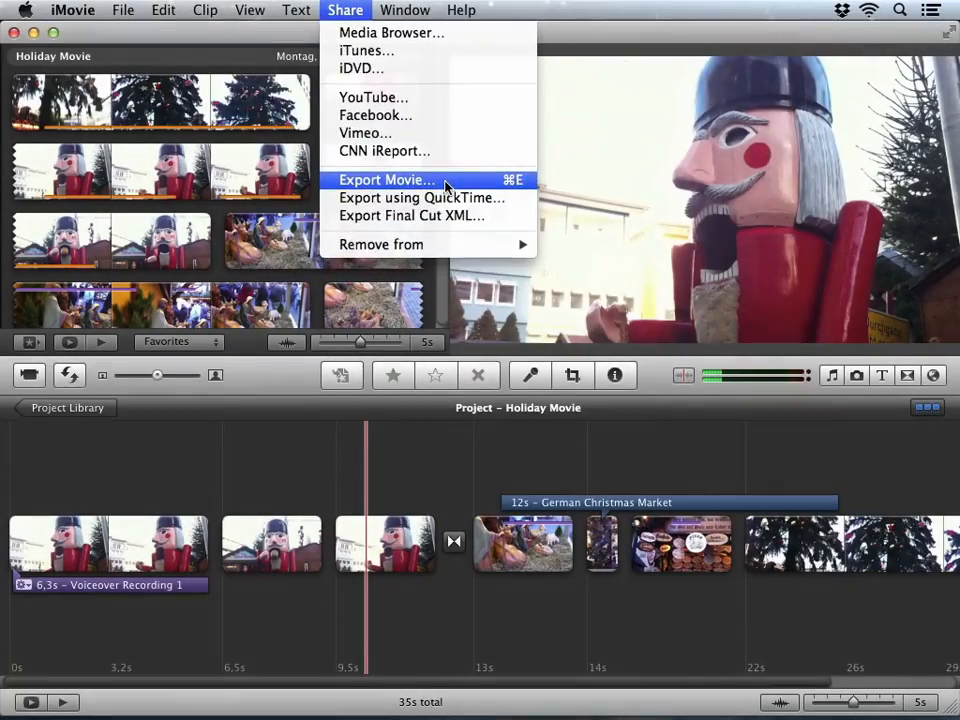
{"action": "left_click", "coordinate": [448, 204]}
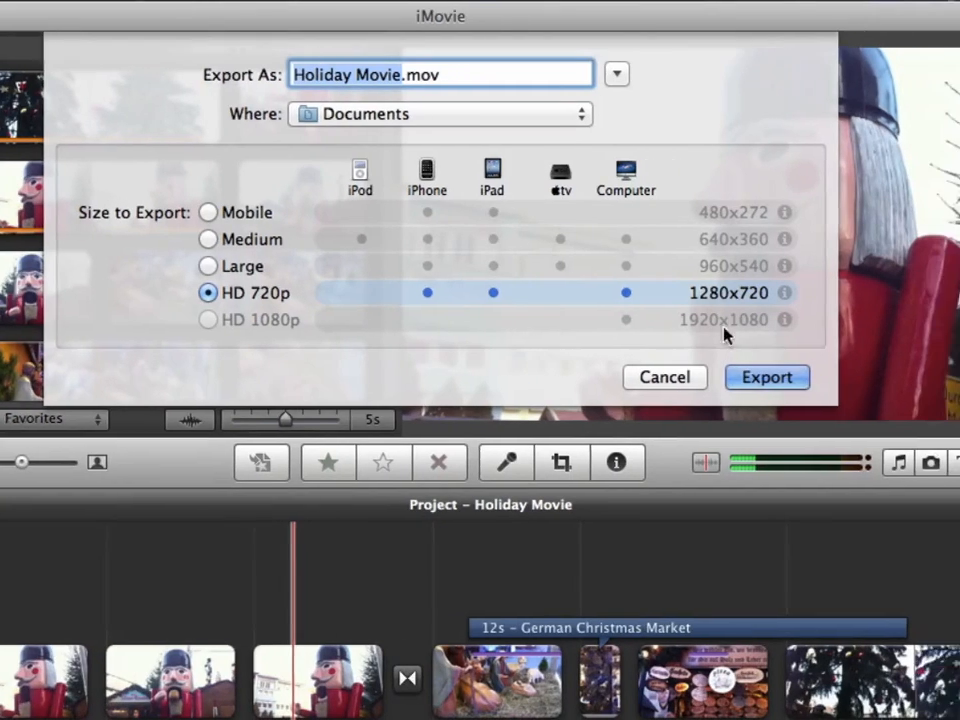
{"action": "mouse_move", "coordinate": [823, 296]}
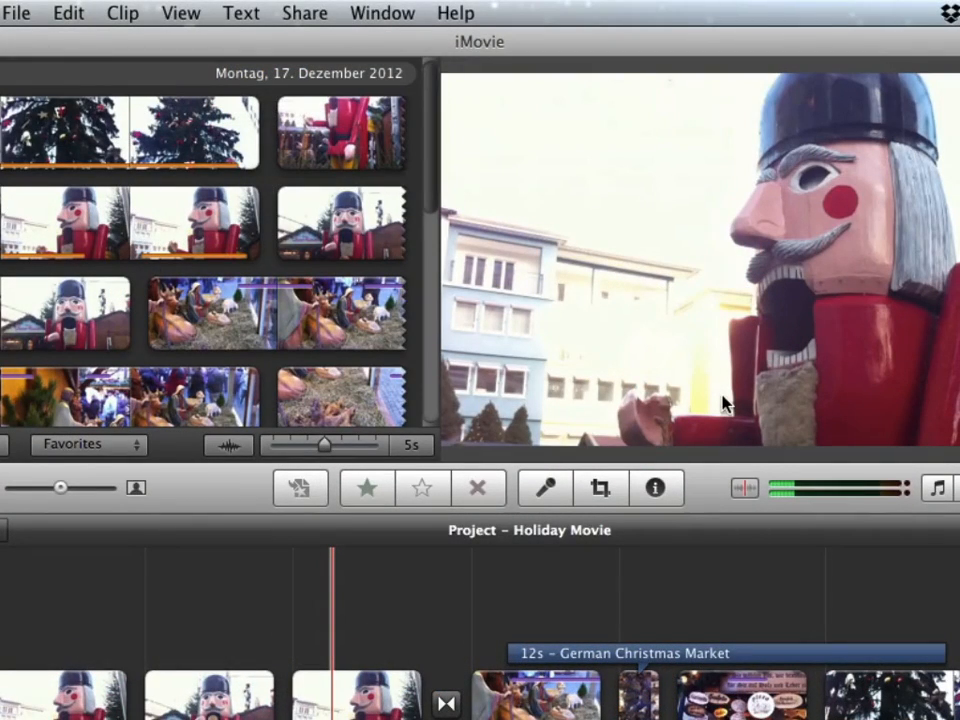
{"action": "left_click", "coordinate": [326, 14]}
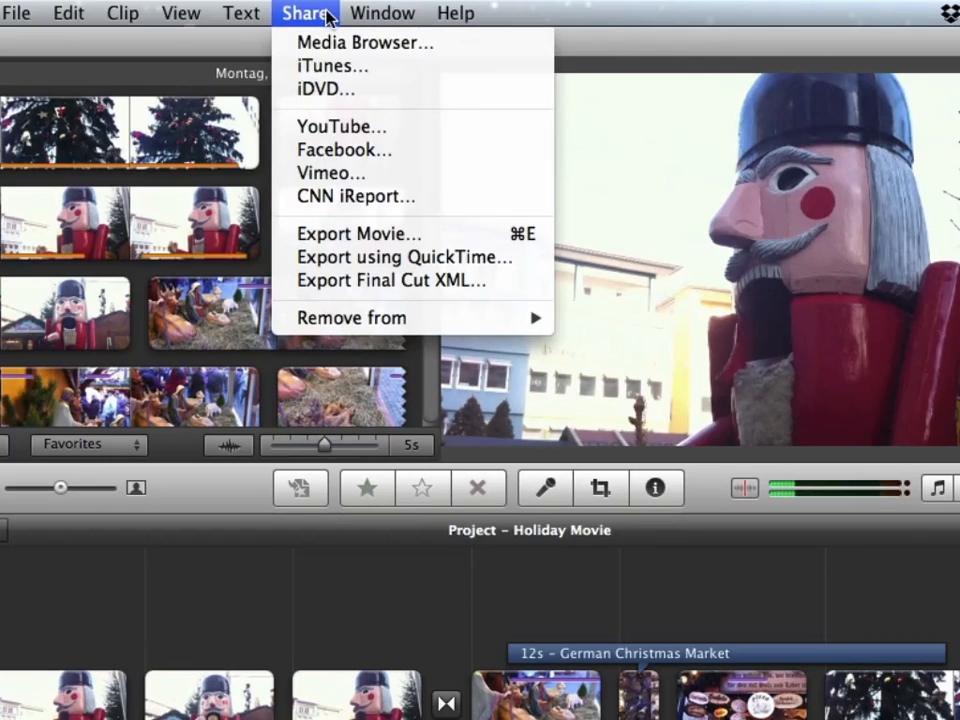
Begin a QuickTime export of the project and set its video compression type to Photo - JPEG at medium quality.
{"action": "left_click", "coordinate": [412, 266]}
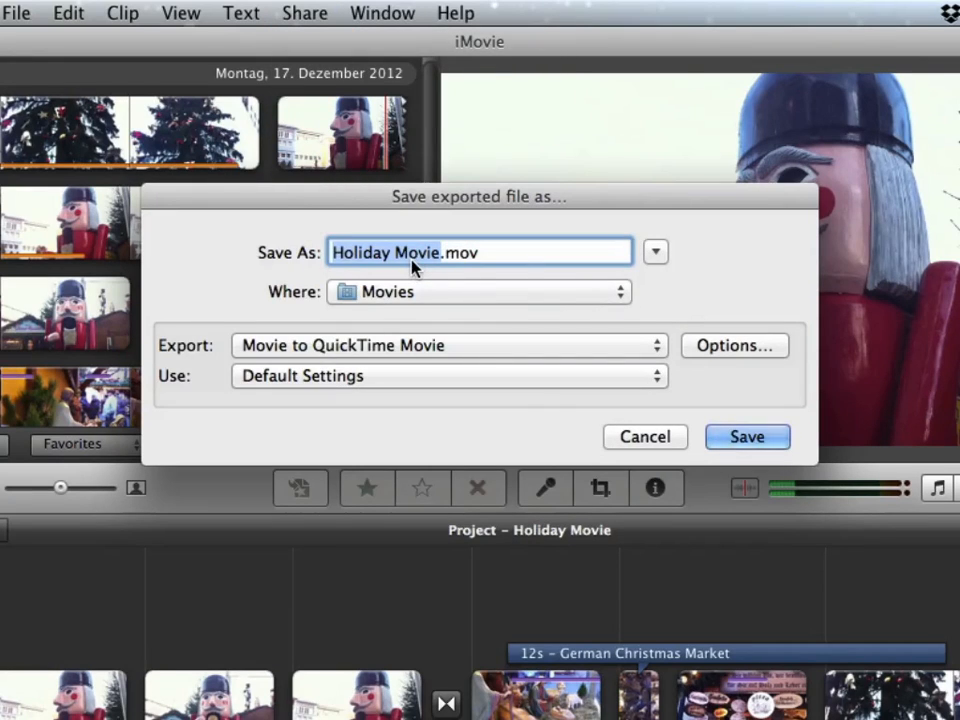
{"action": "left_click", "coordinate": [702, 344]}
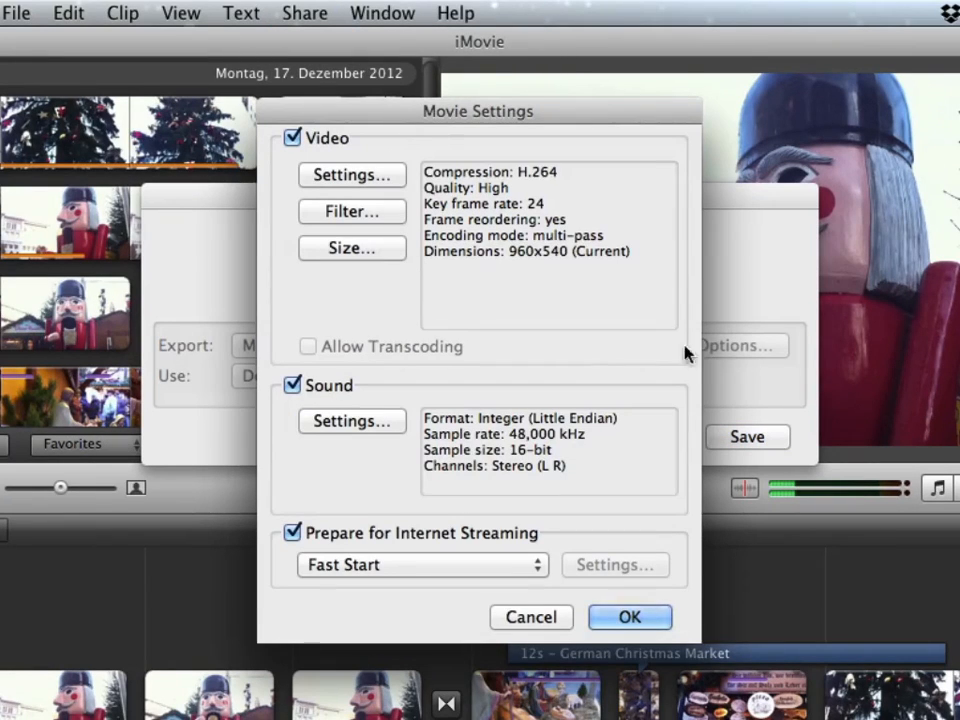
{"action": "left_click", "coordinate": [380, 182]}
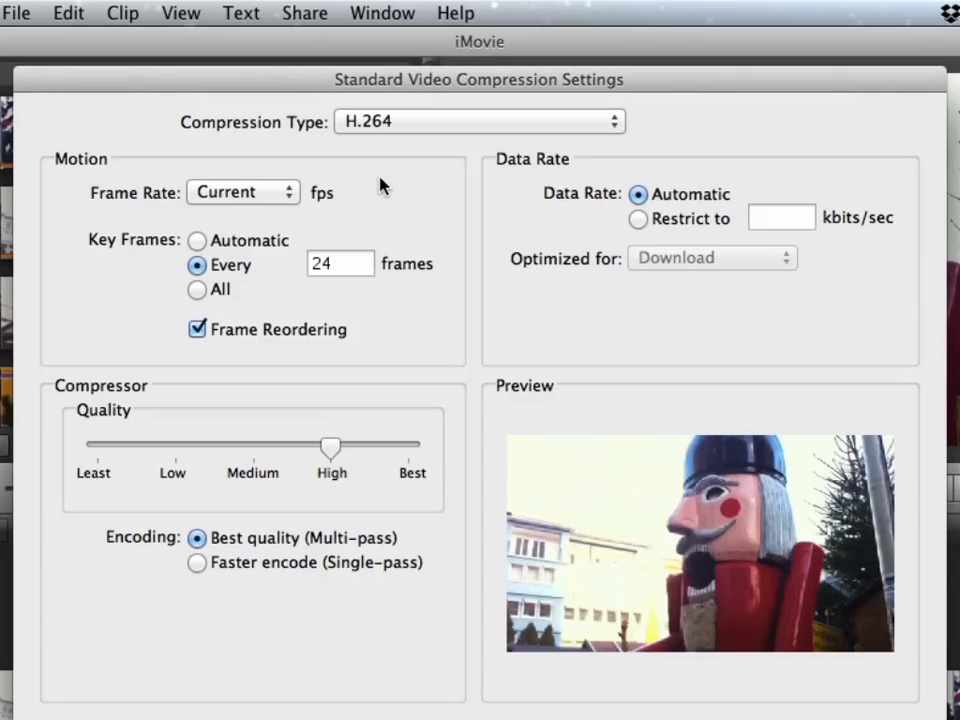
{"action": "left_click", "coordinate": [533, 127]}
{"action": "scroll", "coordinate": [533, 127], "scroll_direction": "up", "scroll_amount": 5}
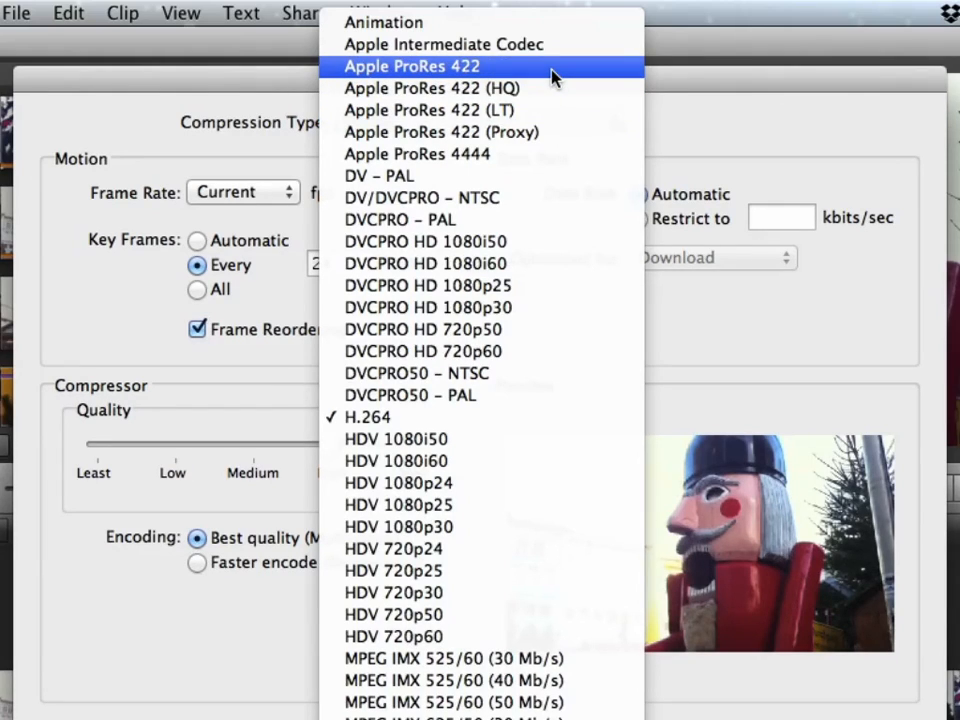
{"action": "scroll", "coordinate": [559, 313], "scroll_direction": "down", "scroll_amount": 3}
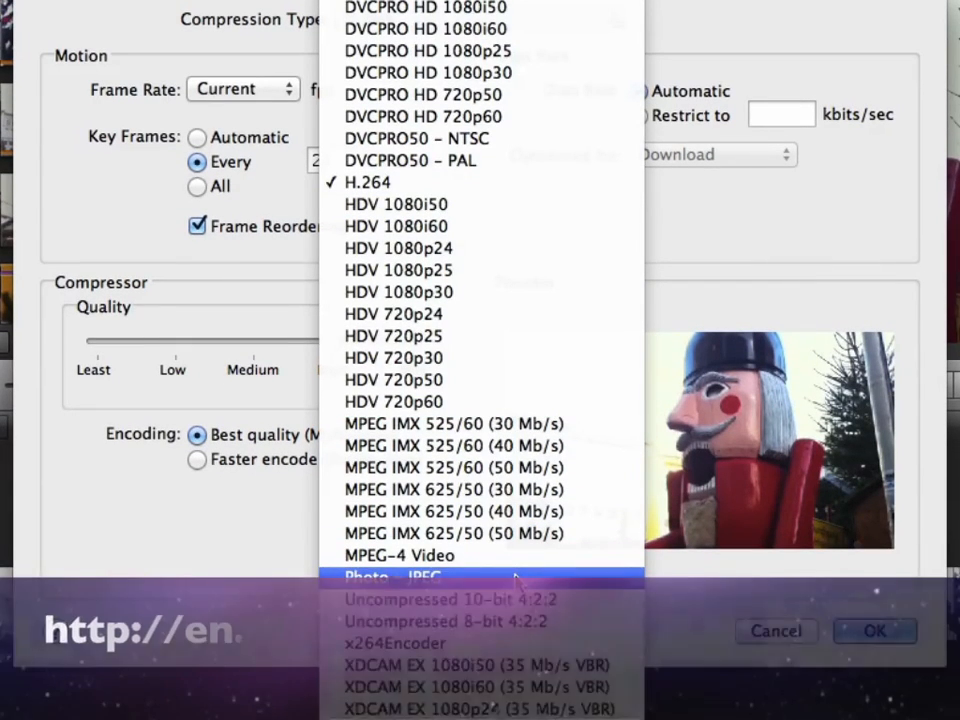
{"action": "left_click", "coordinate": [515, 578]}
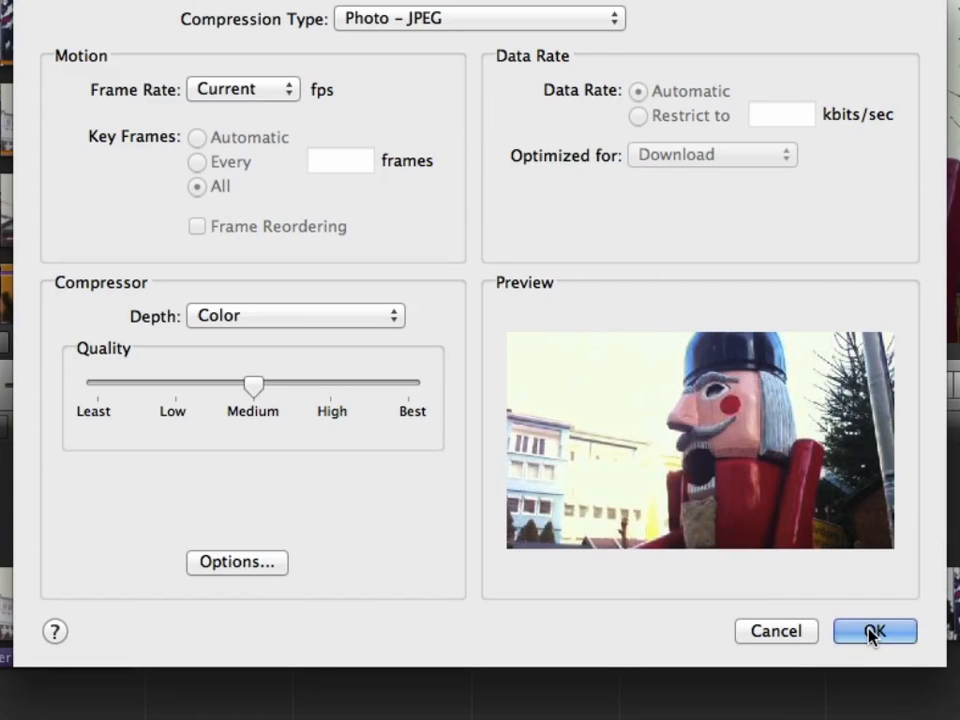
{"action": "left_click", "coordinate": [870, 631]}
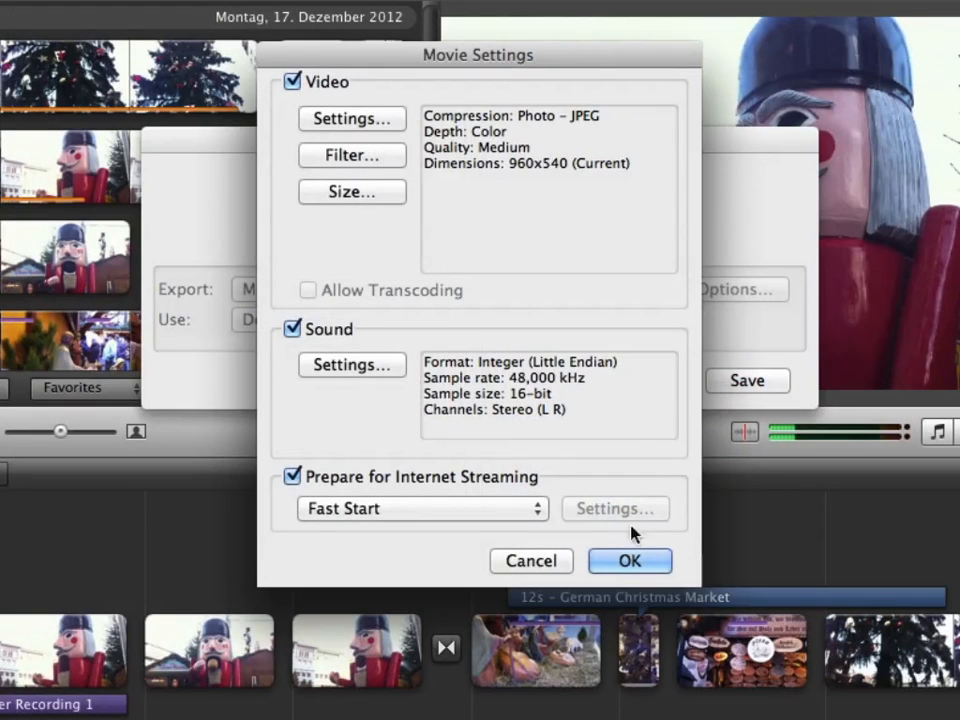
Check the available sound formats, keep Linear PCM, and export the project as Holiday Movie.mov to the Movies folder.
{"action": "left_click", "coordinate": [395, 366]}
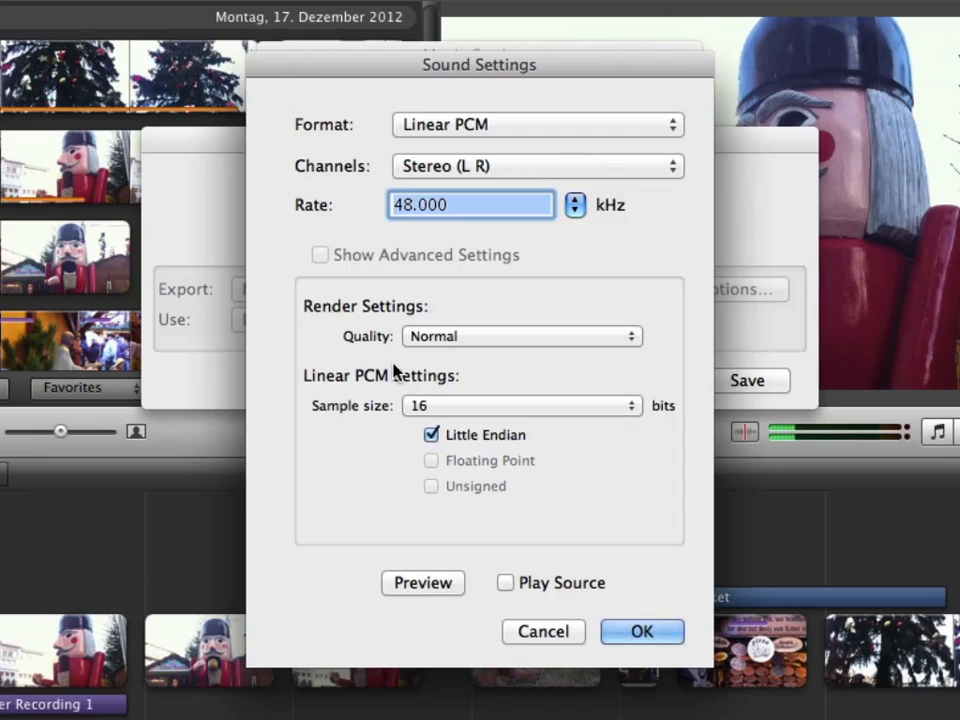
{"action": "left_click", "coordinate": [517, 125]}
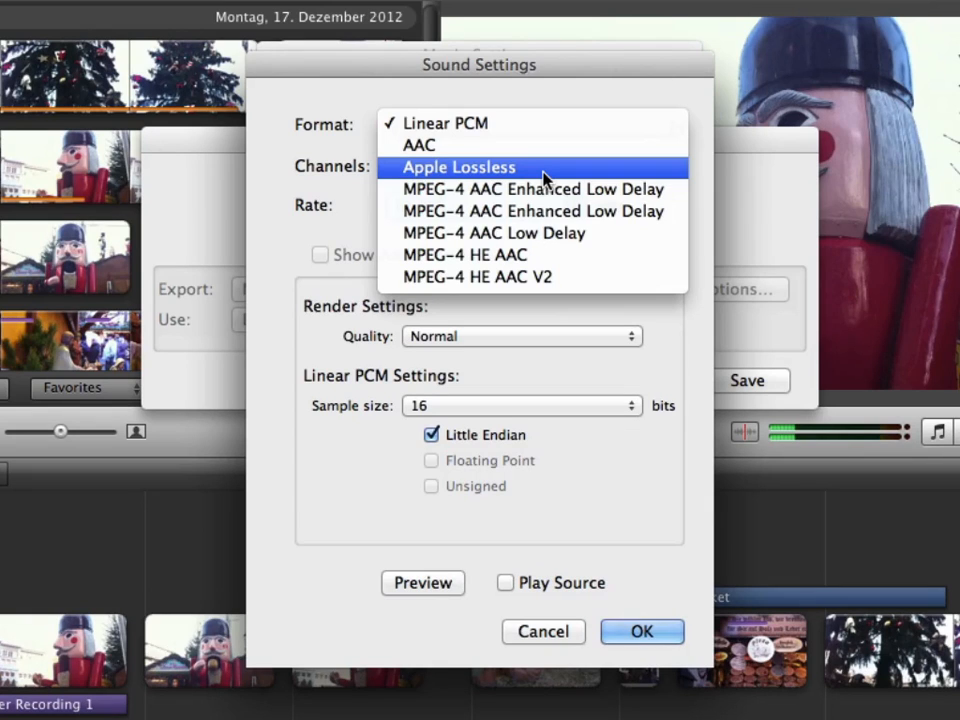
{"action": "left_click", "coordinate": [327, 284]}
{"action": "left_click", "coordinate": [642, 631]}
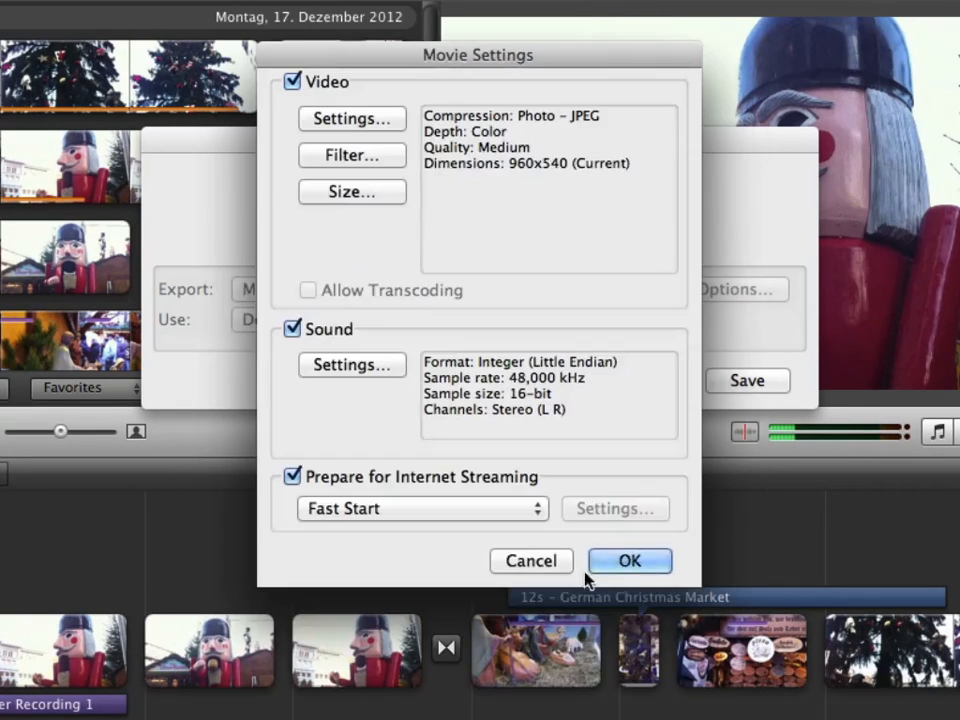
{"action": "left_click", "coordinate": [615, 559]}
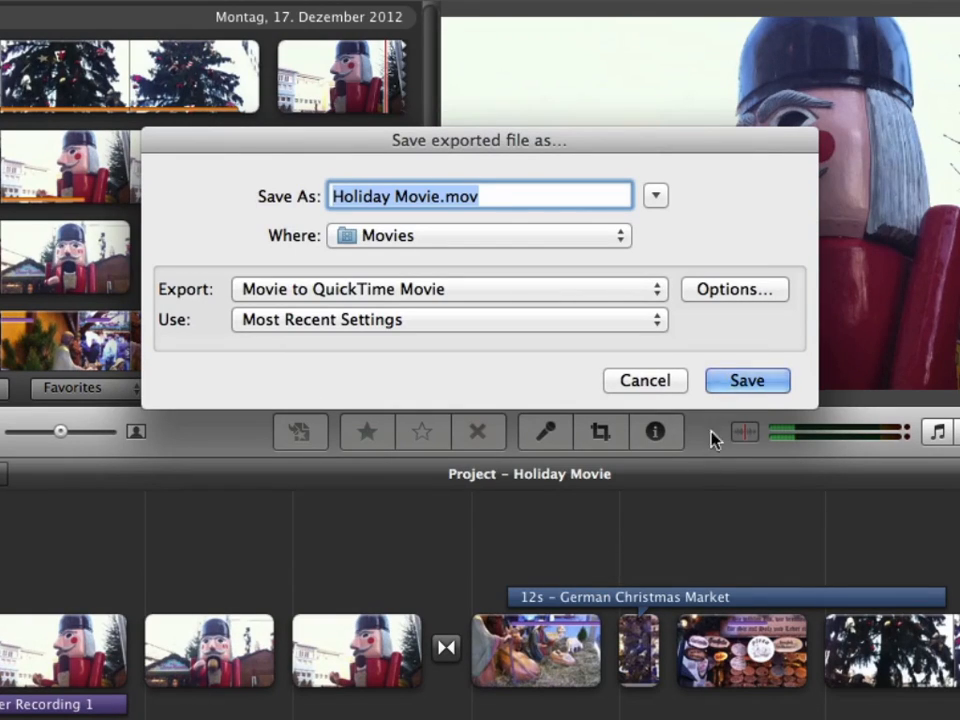
{"action": "left_click", "coordinate": [745, 380]}
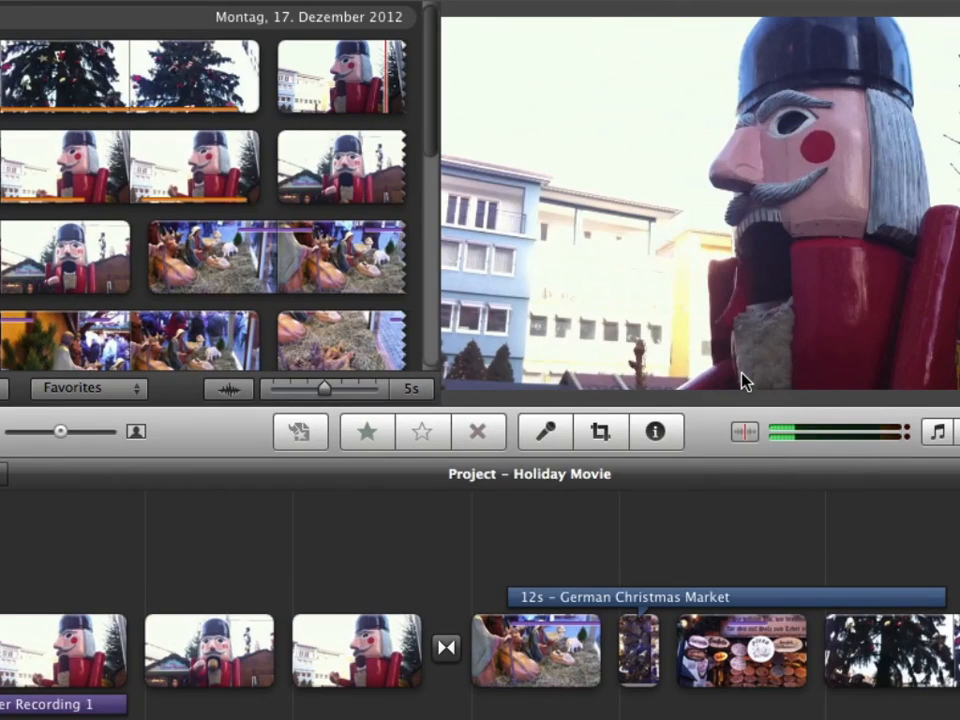